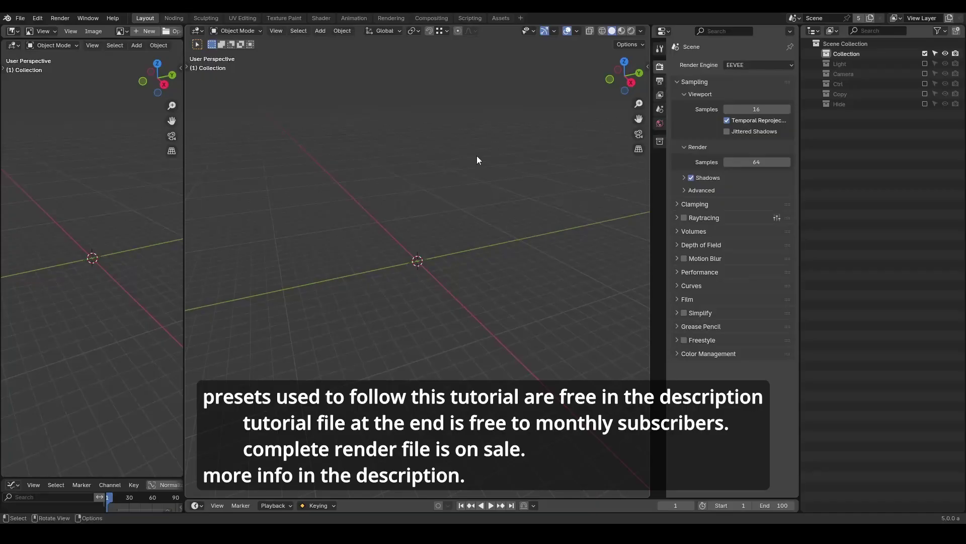
# Add a mesh plane to the scene and switch to the Shader workspace.
pyautogui.hotkey('shift', 'a')
pyautogui.moveTo(394, 198)
pyautogui.click(432, 199)
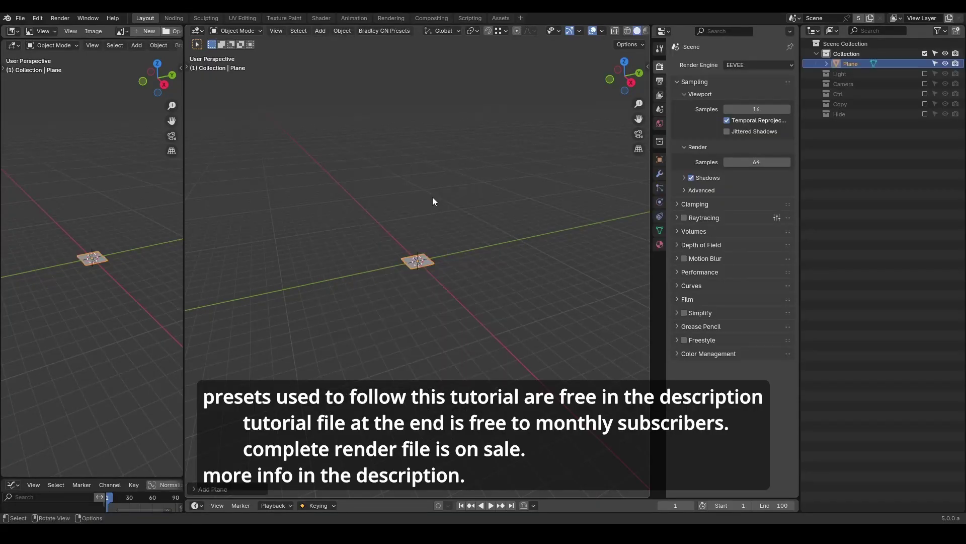
pyautogui.click(321, 19)
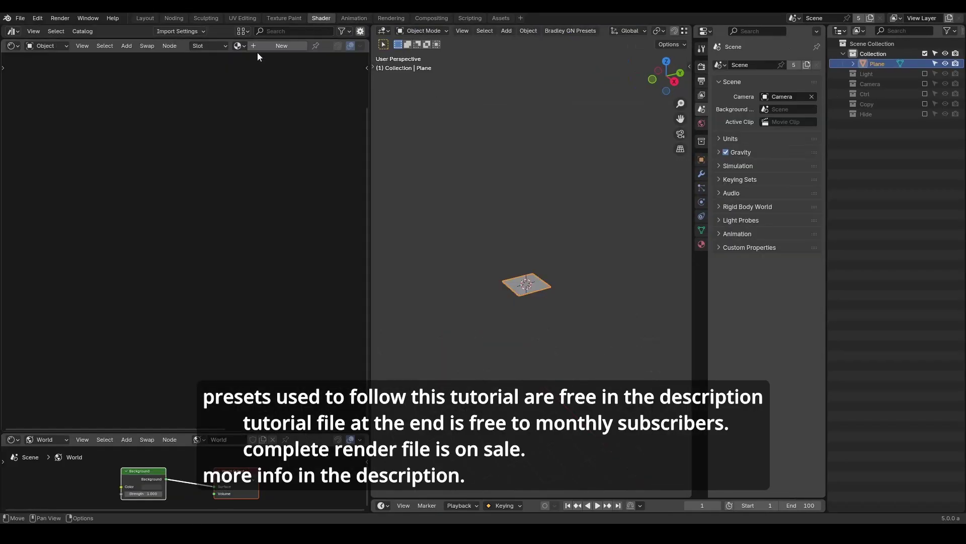
# In a new material for the plane, delete the default shader node and add a UVMap attribute node.
pyautogui.press('x')
pyautogui.hotkey('shift', 'a')
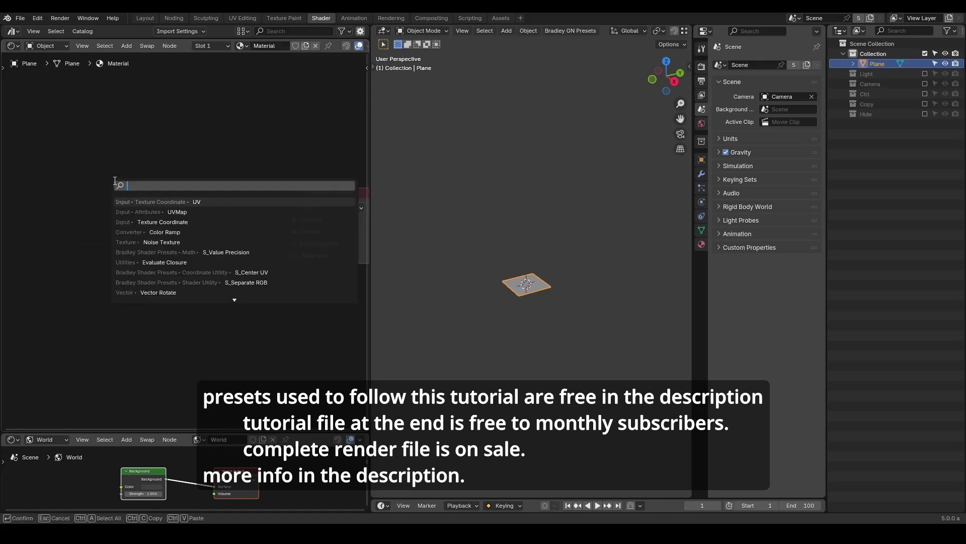
pyautogui.write('uvmap')
pyautogui.press('Return')
pyautogui.click(57, 150)
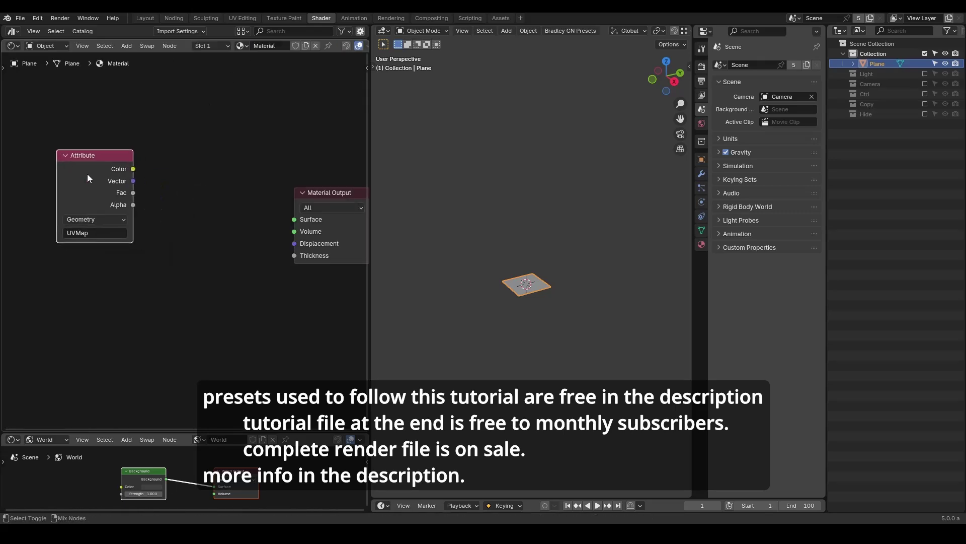
# Preview the UVMap attribute's Color through the Material Output surface and switch the viewport shading to show the material on the plane.
pyautogui.keyDown('ctrl'); pyautogui.keyDown('shift'); pyautogui.click(87, 174); pyautogui.keyUp('shift'); pyautogui.keyUp('ctrl')
pyautogui.press('z')
pyautogui.click(524, 216)
pyautogui.moveTo(502, 273)
pyautogui.mouseDown(button='middle')
pyautogui.moveTo(574, 292)
pyautogui.moveTo(581, 218)
pyautogui.moveTo(581, 247)
pyautogui.mouseUp(button='middle')
pyautogui.scroll(5, 575, 292)
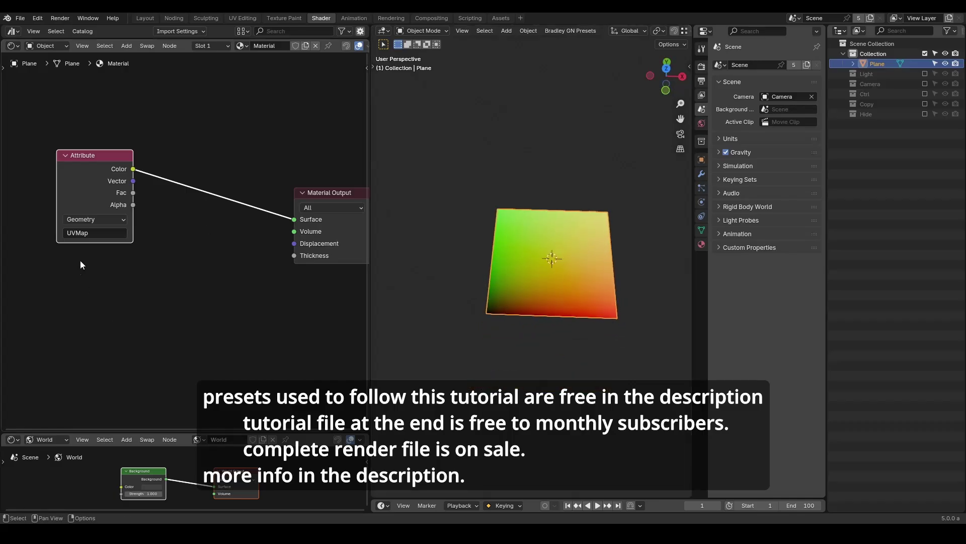
pyautogui.hotkey('shift', 'a')
pyautogui.write('texture coor')
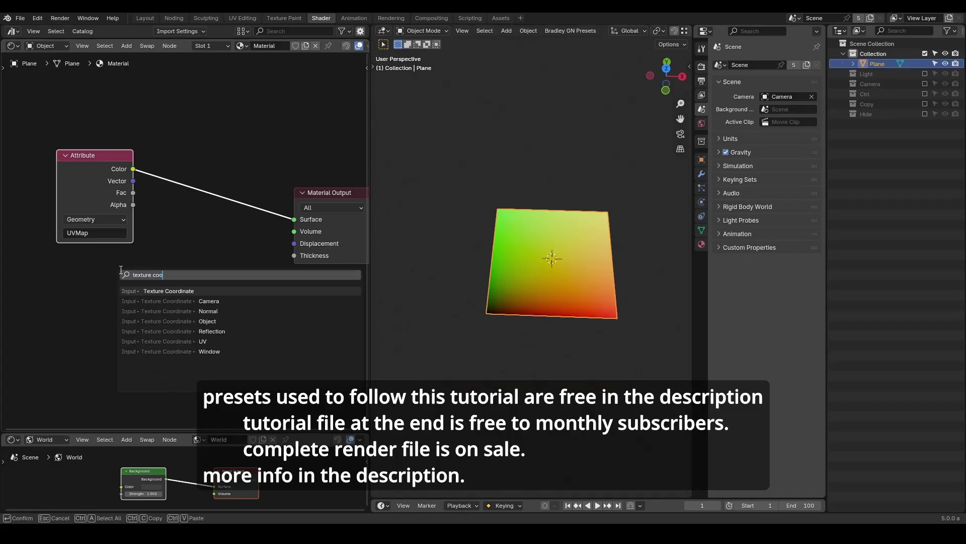
pyautogui.press('Return')
pyautogui.click(86, 264)
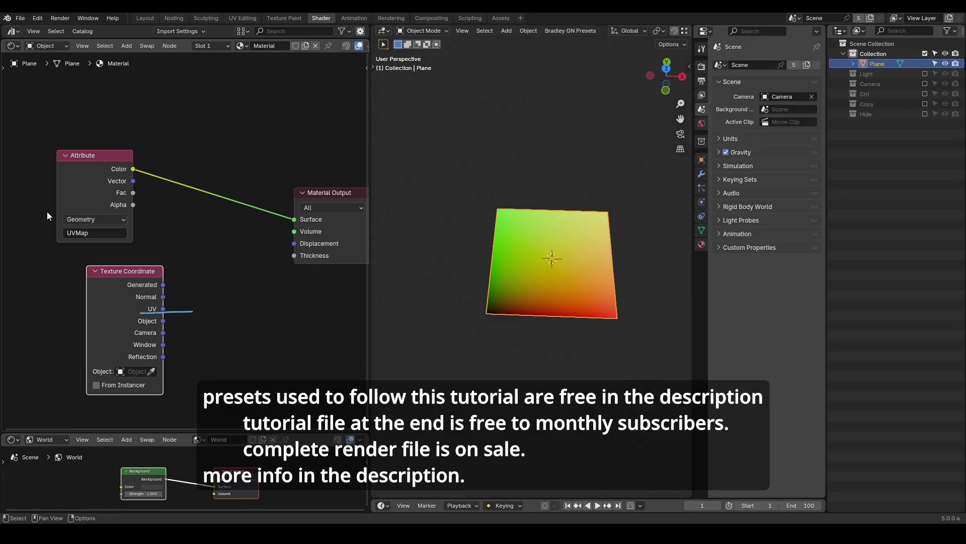
pyautogui.moveTo(47, 212); pyautogui.dragTo(30, 198)
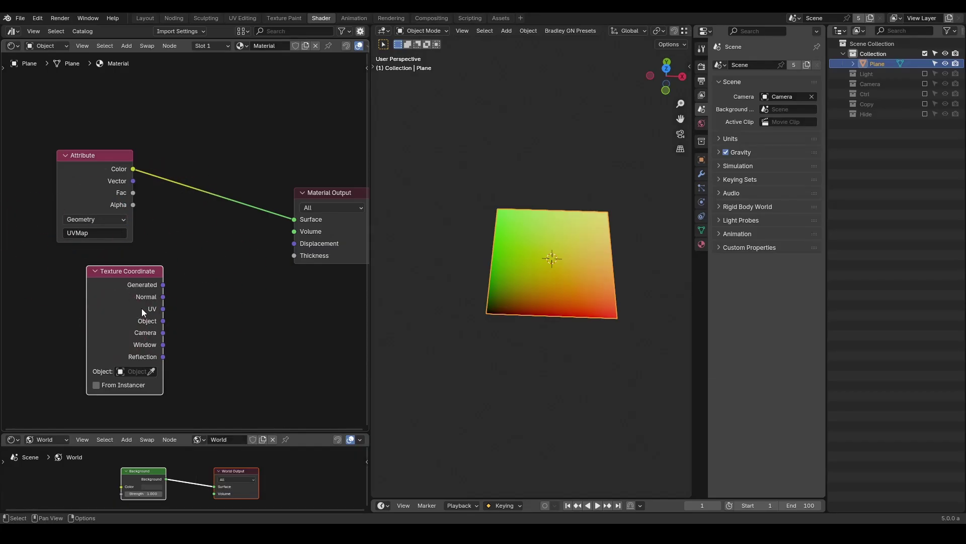
pyautogui.press('x')
# Insert a Noise Texture node between the UVMap attribute and the Material Output.
pyautogui.hotkey('shift', 'a')
pyautogui.write('noise')
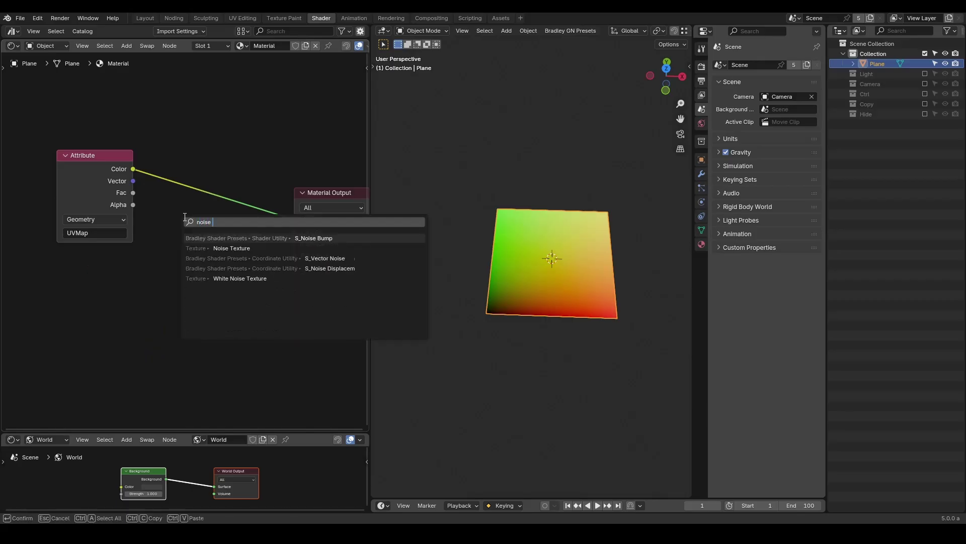
pyautogui.press('Return')
pyautogui.click(155, 168)
# Insert a Color Ramp driven by the noise Fac and tighten its stops for more contrast, with the white stop at about 0.77.
pyautogui.hotkey('shift', 'a')
pyautogui.write('color ramp')
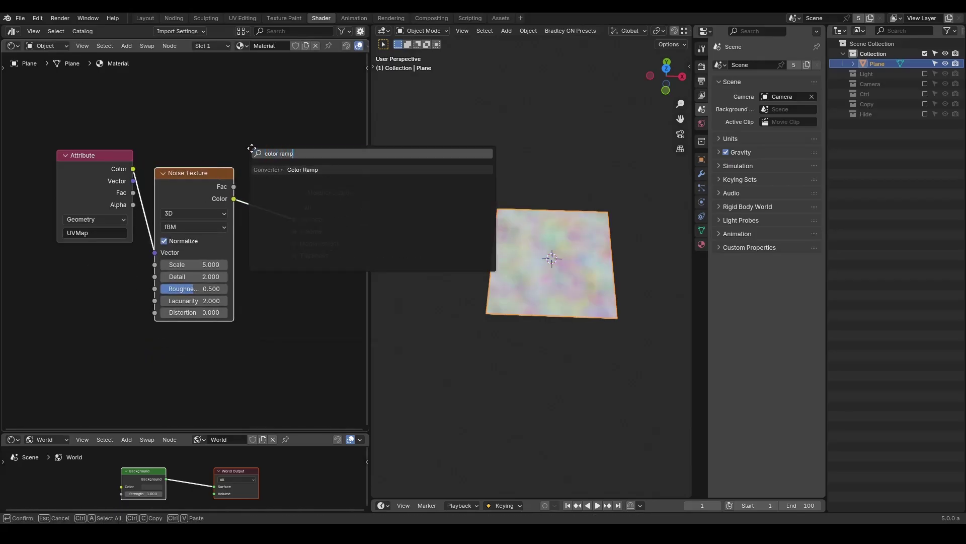
pyautogui.press('Return')
pyautogui.click(254, 148)
pyautogui.moveTo(234, 187); pyautogui.dragTo(255, 252)
pyautogui.moveTo(313, 268); pyautogui.dragTo(234, 274, button='middle')
pyautogui.moveTo(184, 220); pyautogui.dragTo(270, 222)
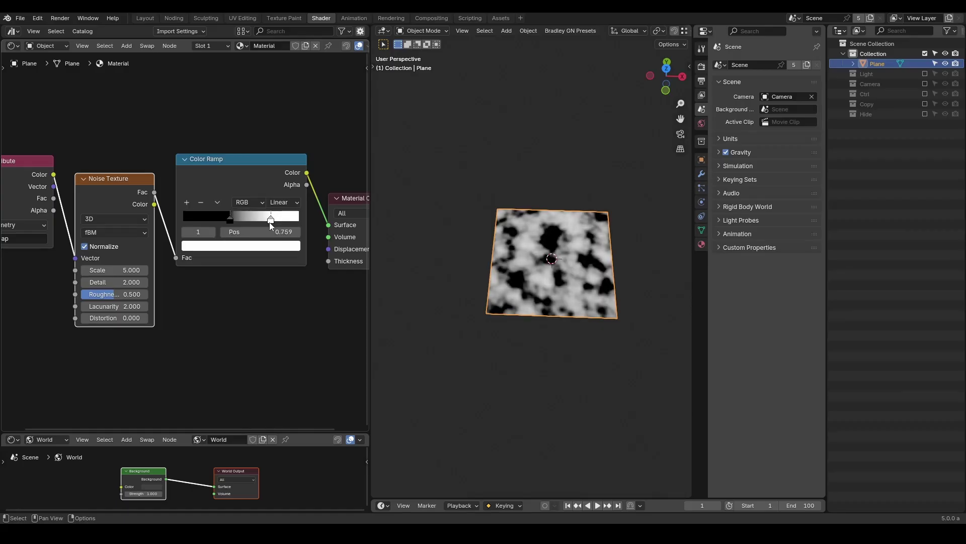
# Insert an S_Emissive Alpha BSDF node before the Material Output and feed the Color Ramp's Color into its Alpha input.
pyautogui.scroll(-3, 255, 209)
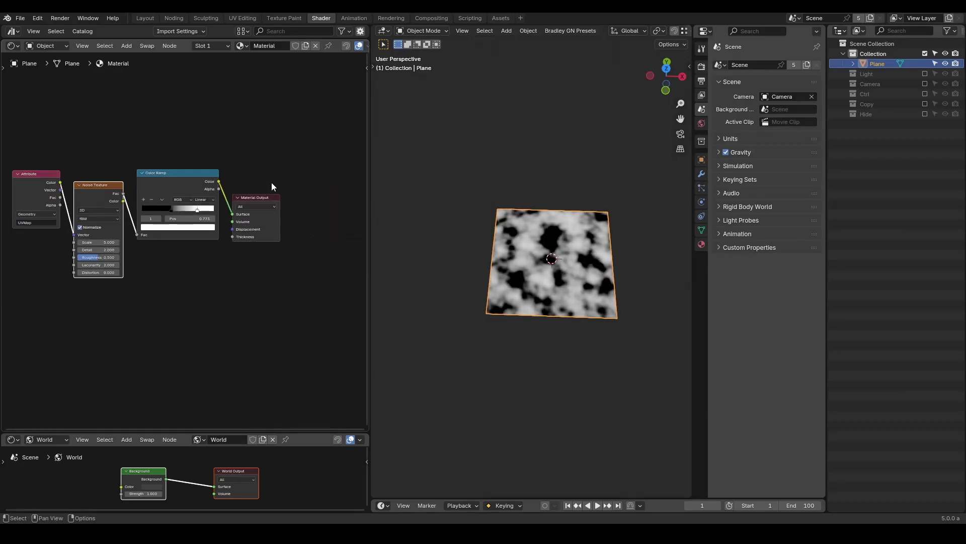
pyautogui.moveTo(271, 182); pyautogui.dragTo(336, 189)
pyautogui.hotkey('shift', 'a')
pyautogui.write('emissive')
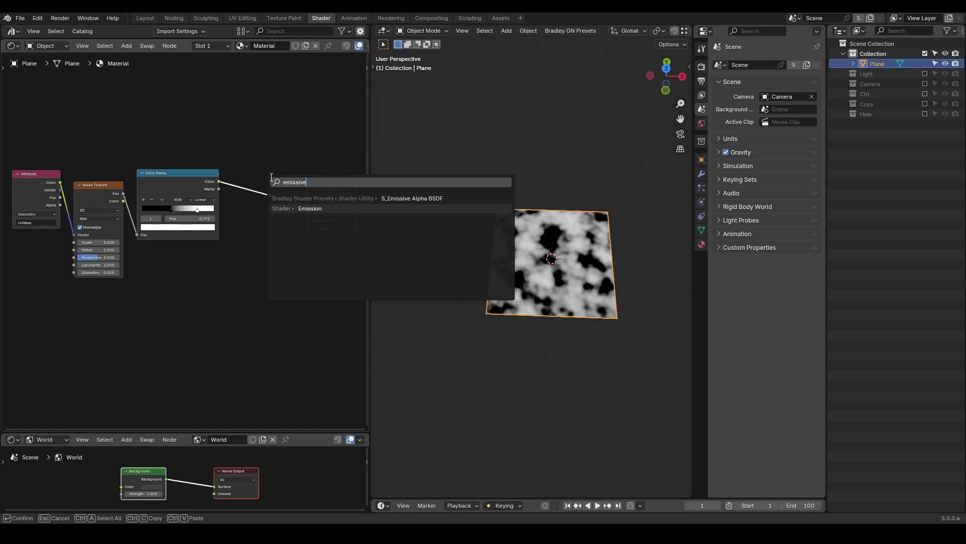
pyautogui.press('Return')
pyautogui.click(270, 180)
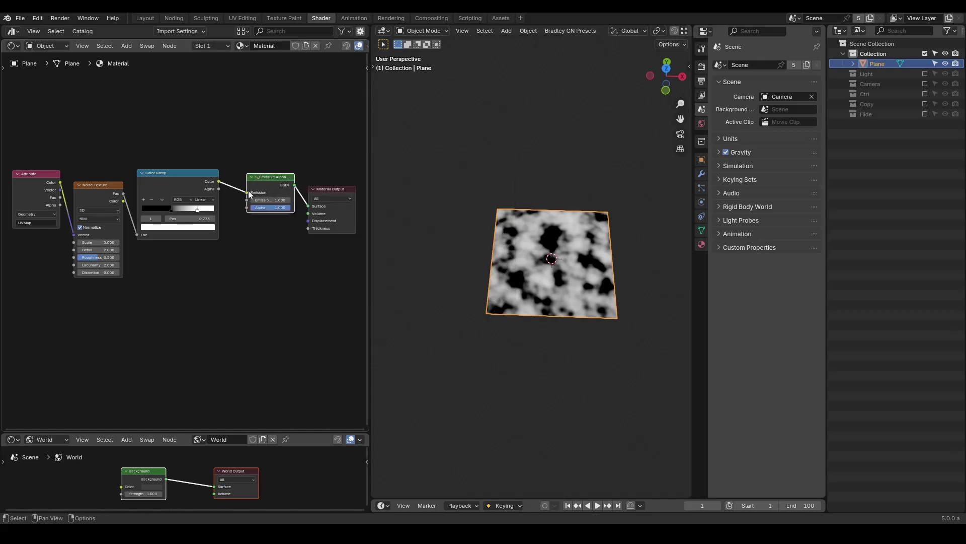
pyautogui.moveTo(249, 208); pyautogui.dragTo(248, 208)
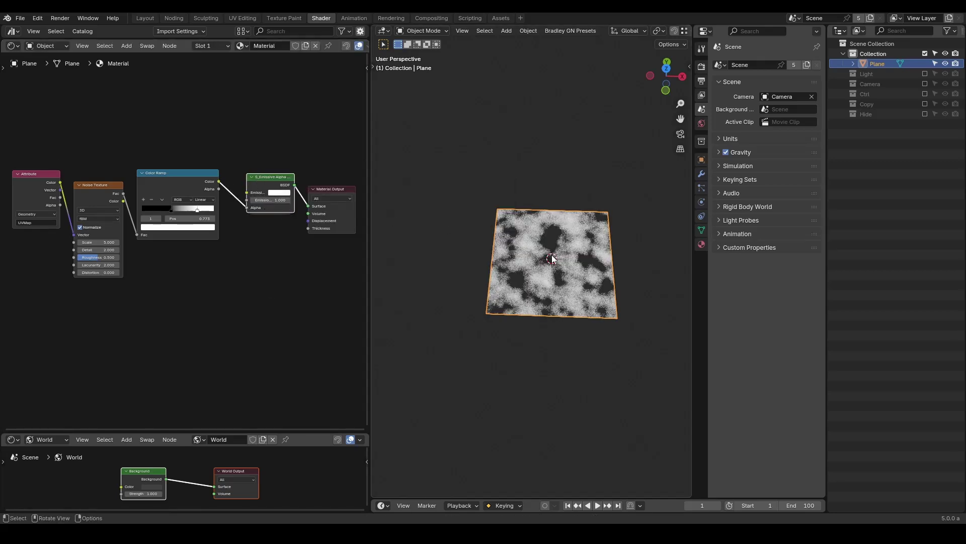
# Set the material's render method to Blended and disable Transparency Overlap.
pyautogui.scroll(3, 551, 254)
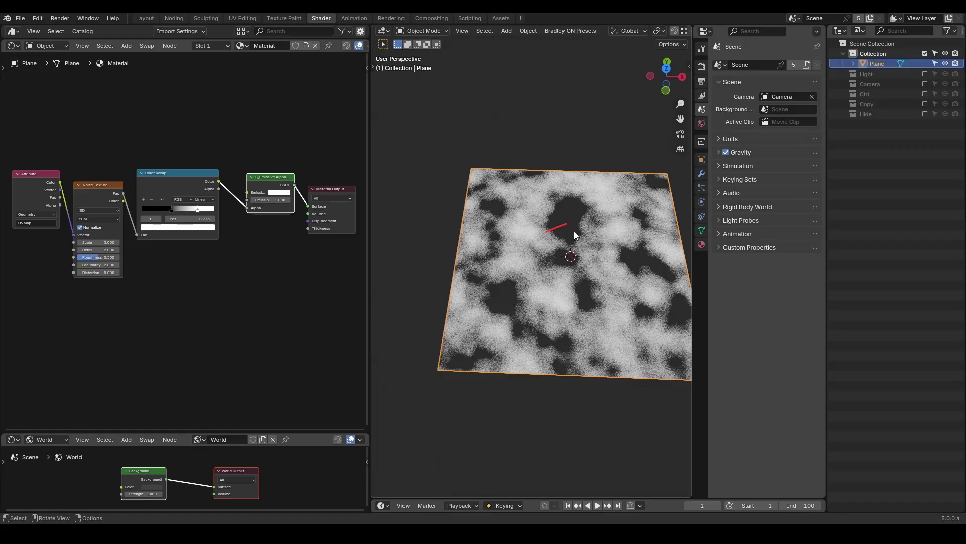
pyautogui.press('n')
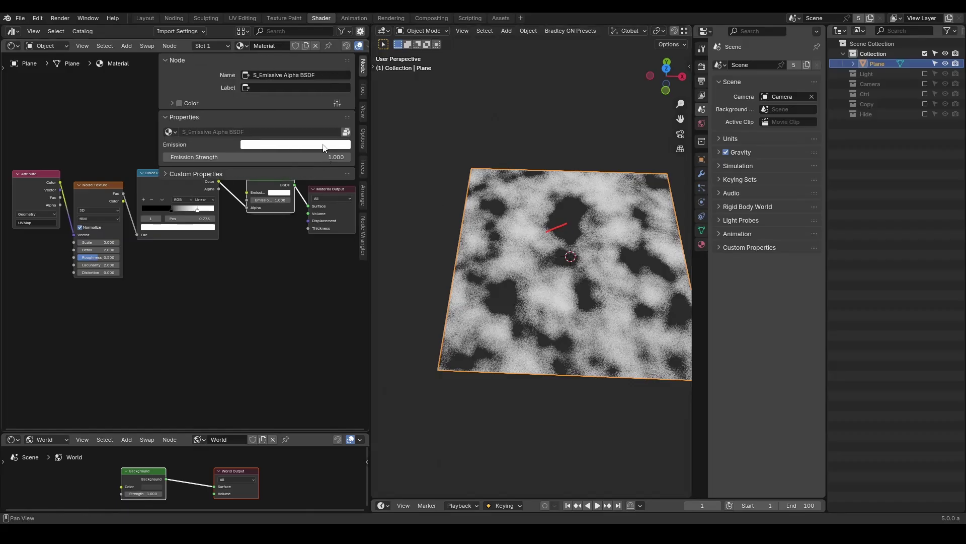
pyautogui.click(363, 139)
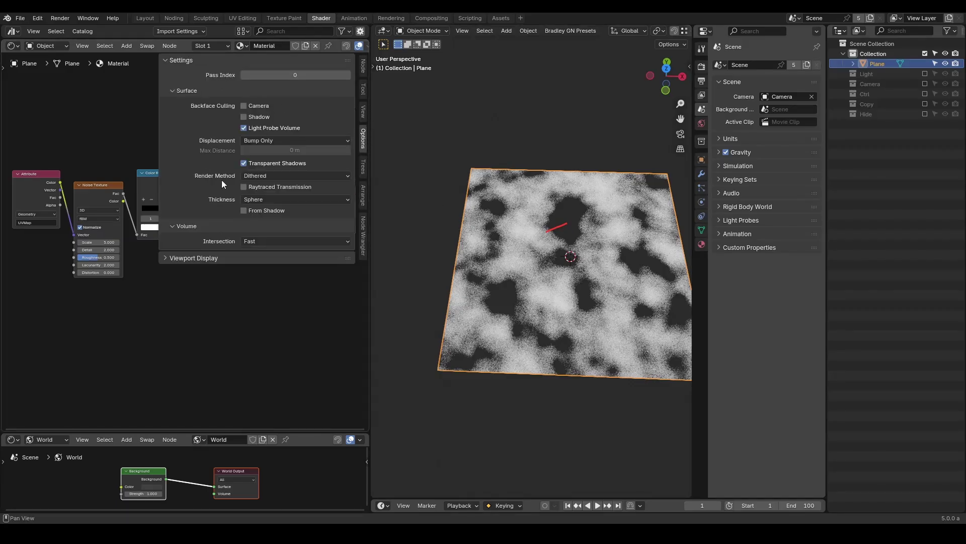
pyautogui.click(271, 176)
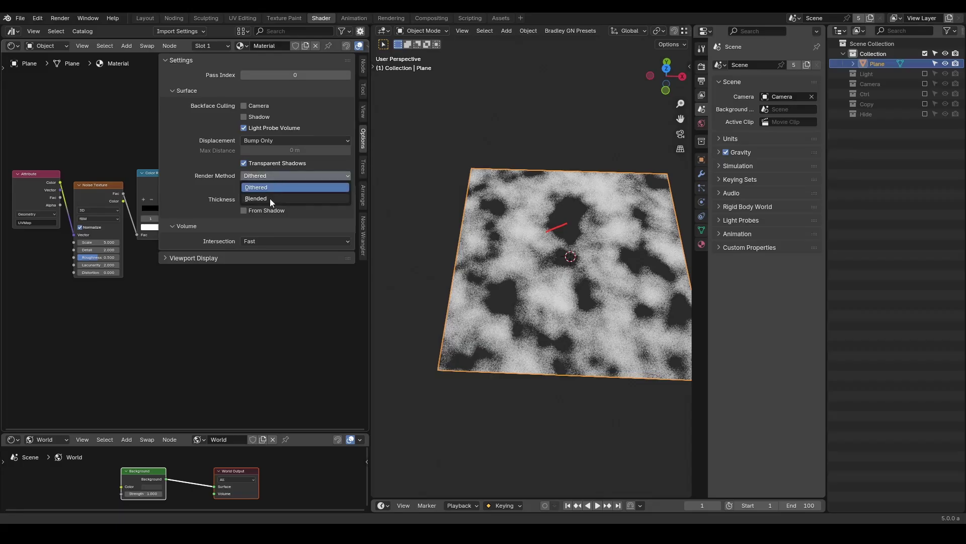
pyautogui.click(270, 199)
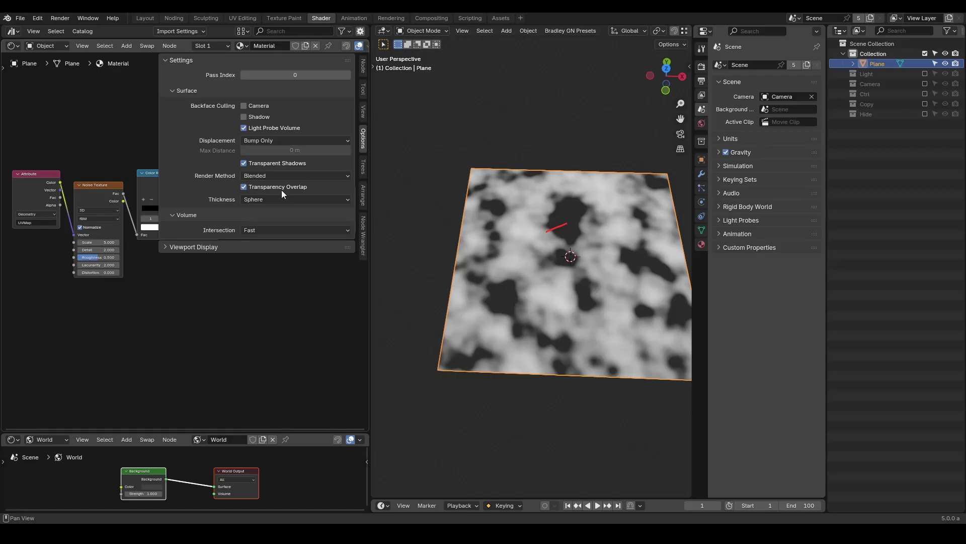
pyautogui.click(267, 187)
pyautogui.press('n')
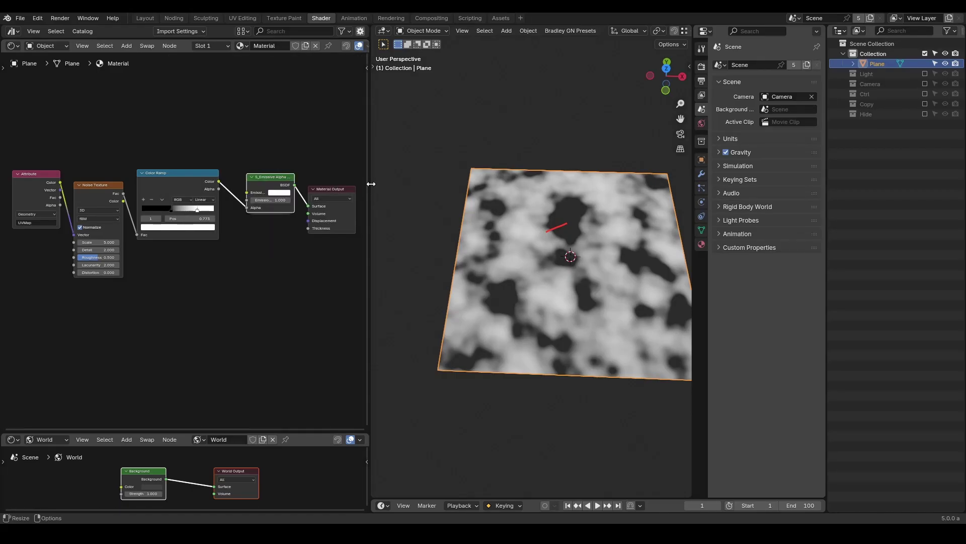
# Widen the node editor and annotate the plane's opposite UV corners in the viewport as 0,0 and 1,1.
pyautogui.moveTo(371, 186); pyautogui.dragTo(463, 185)
pyautogui.scroll(-3, 539, 212)
pyautogui.keyDown('shift'); pyautogui.moveTo(539, 212); pyautogui.dragTo(513, 212, button='middle'); pyautogui.keyUp('shift')
pyautogui.moveTo(579, 225); pyautogui.dragTo(585, 220, button='right')
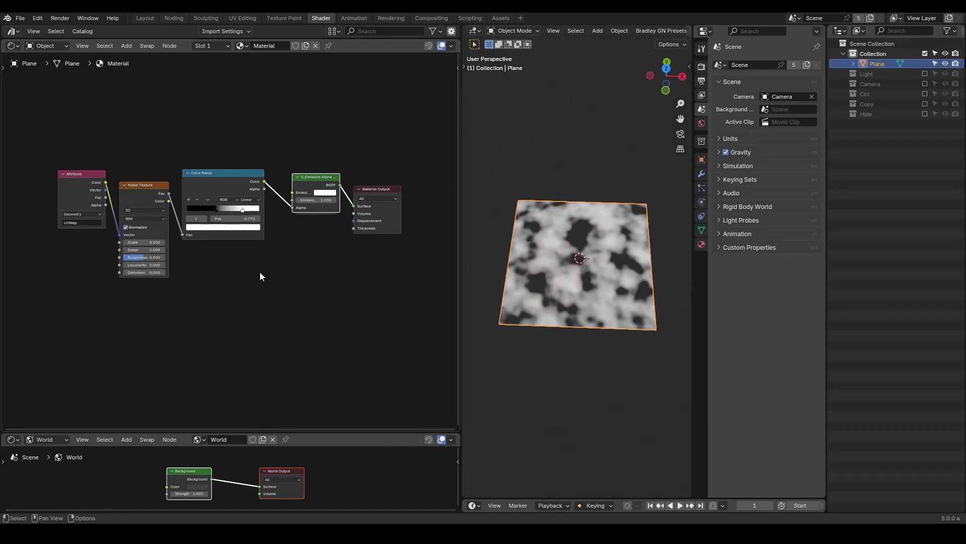
pyautogui.moveTo(502, 336); pyautogui.dragTo(498, 330, button='middle')
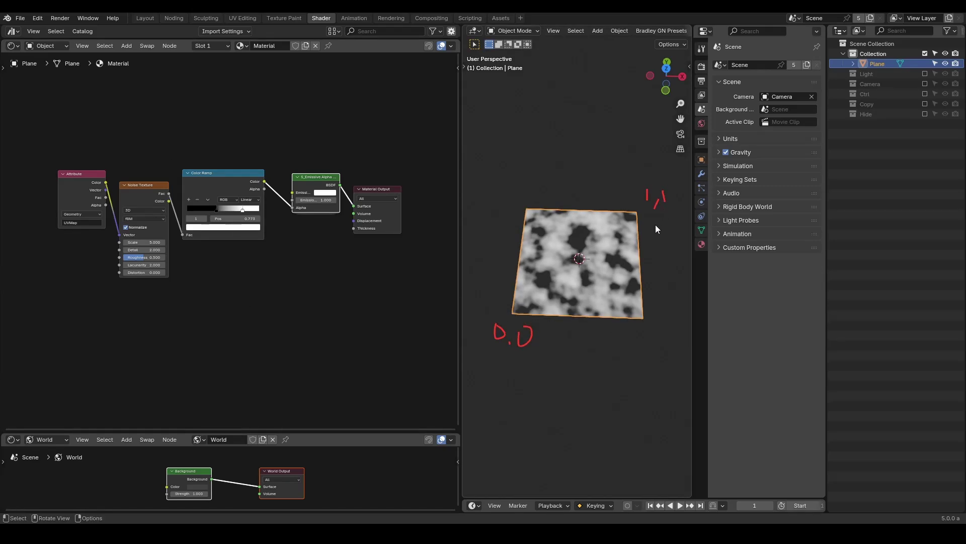
# Stretch the plane's geometry along global X in Edit Mode into a long rectangle and return to Object Mode.
pyautogui.scroll(-2, 655, 226)
pyautogui.press('Tab')
pyautogui.press('s')
pyautogui.press('x')
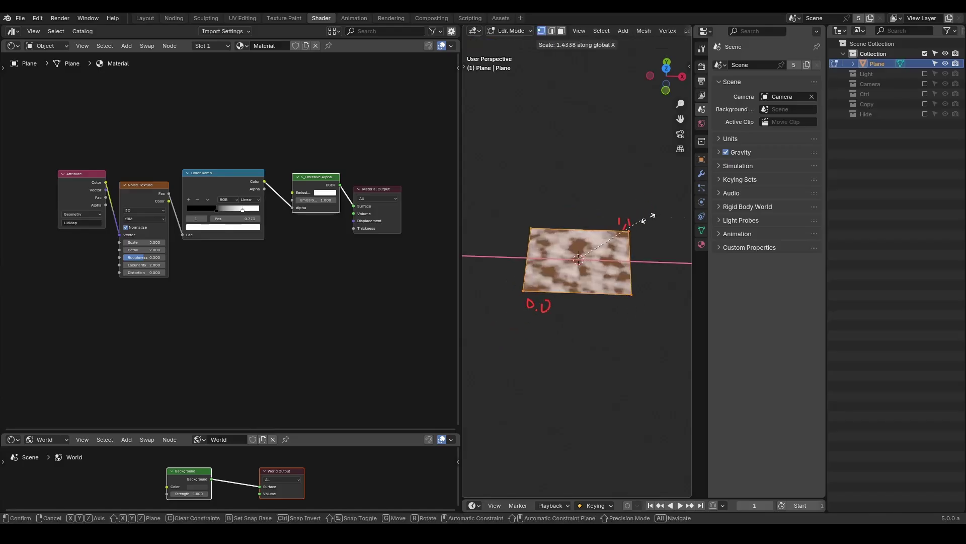
pyautogui.click(566, 207)
pyautogui.press('Tab')
pyautogui.scroll(-4, 540, 234)
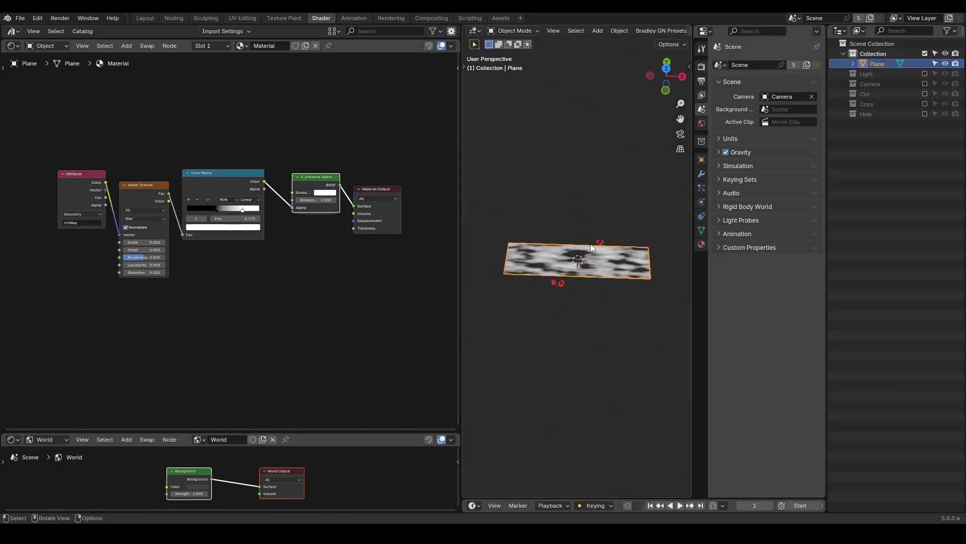
# Insert a vector Multiply node between the UVMap attribute and the Noise Texture, framed as Dimension, with values 0.740, 0.610 and 1.000.
pyautogui.moveTo(107, 247); pyautogui.dragTo(234, 240, button='middle')
pyautogui.scroll(3, 234, 239)
pyautogui.moveTo(215, 169); pyautogui.dragTo(55, 171)
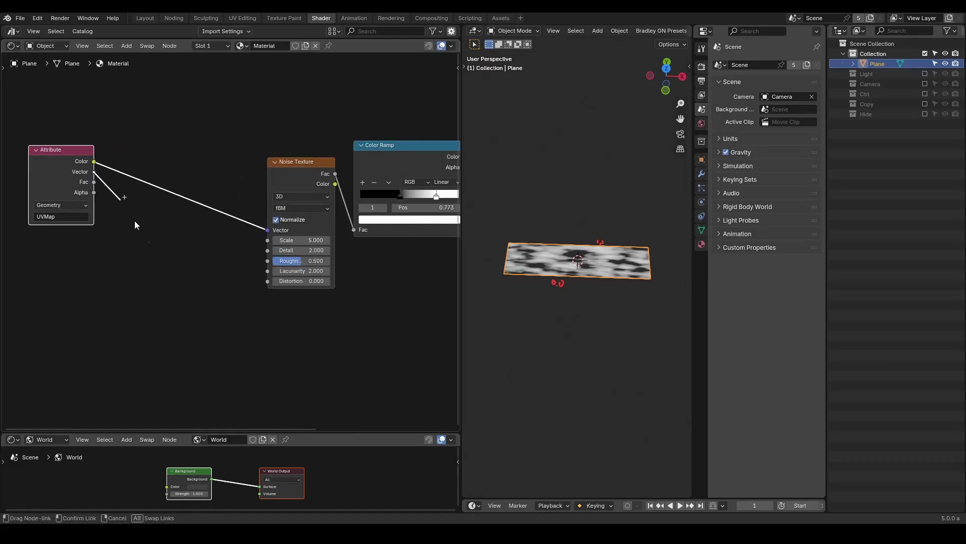
pyautogui.moveTo(135, 225); pyautogui.dragTo(146, 234)
pyautogui.write('multi')
pyautogui.press('Return')
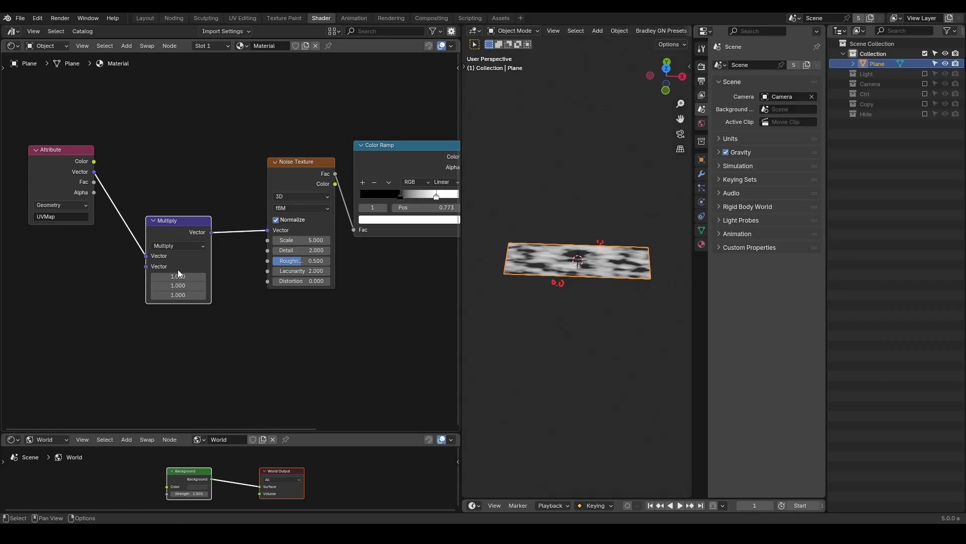
pyautogui.moveTo(176, 276); pyautogui.dragTo(160, 285)
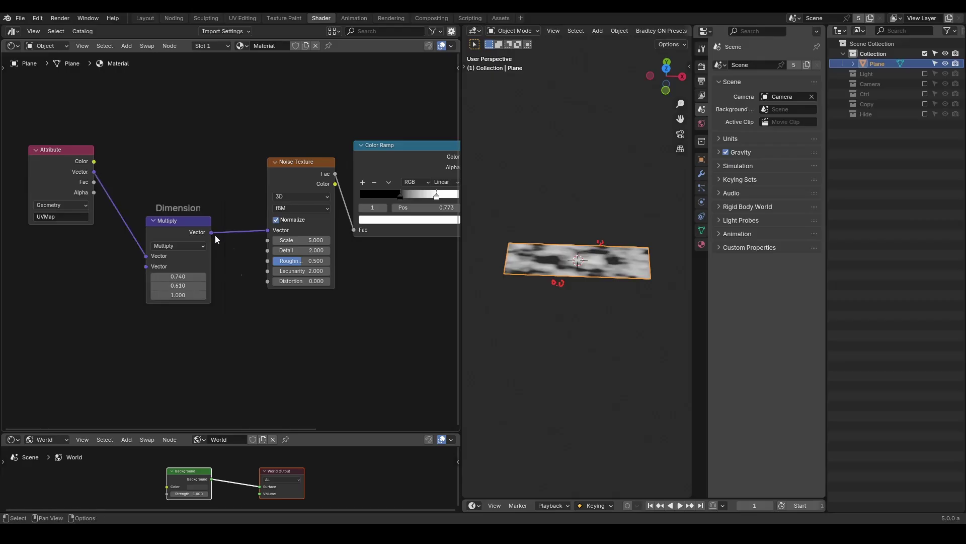
# Insert a vector Add node between the Multiply node and the Noise Texture, try out an X offset and reset it to 0.
pyautogui.moveTo(212, 233); pyautogui.dragTo(258, 290)
pyautogui.write('add')
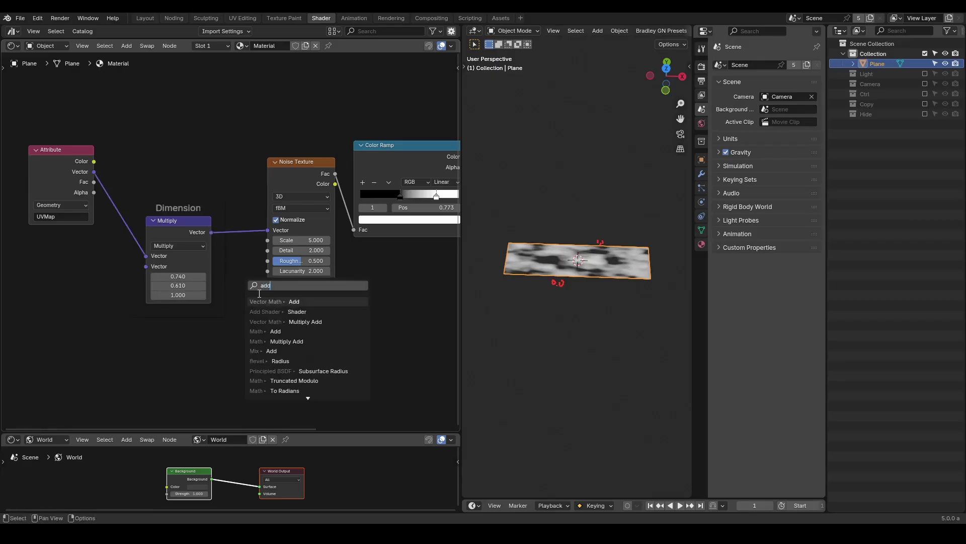
pyautogui.press('Return')
pyautogui.click(258, 229)
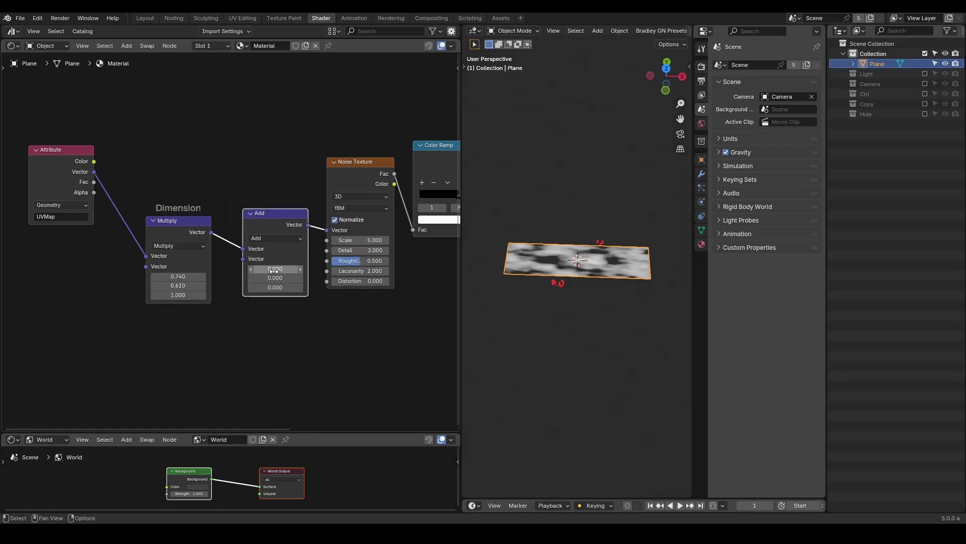
pyautogui.moveTo(275, 269)
pyautogui.mouseDown()
pyautogui.moveTo(230, 268)
pyautogui.moveTo(273, 270)
pyautogui.mouseUp()
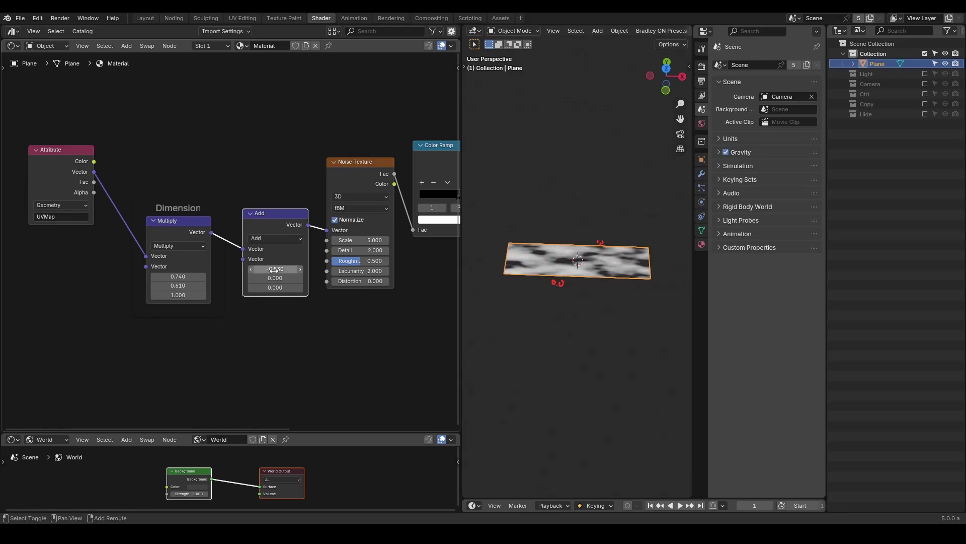
pyautogui.press('BackSpace')
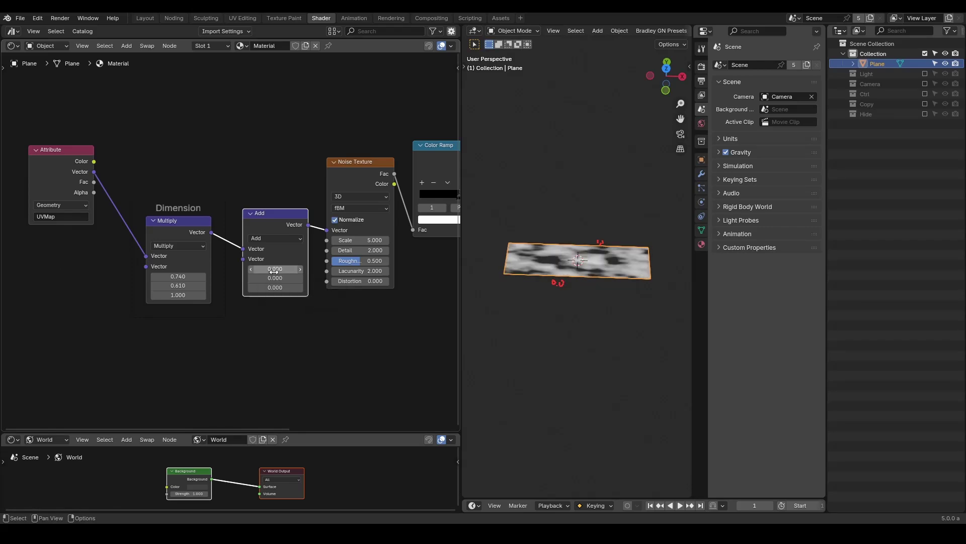
# Duplicate the vector Add node between the UVMap attribute and the Multiply node, and frame the copy as Relative Offset.
pyautogui.hotkey('shift', 'd')
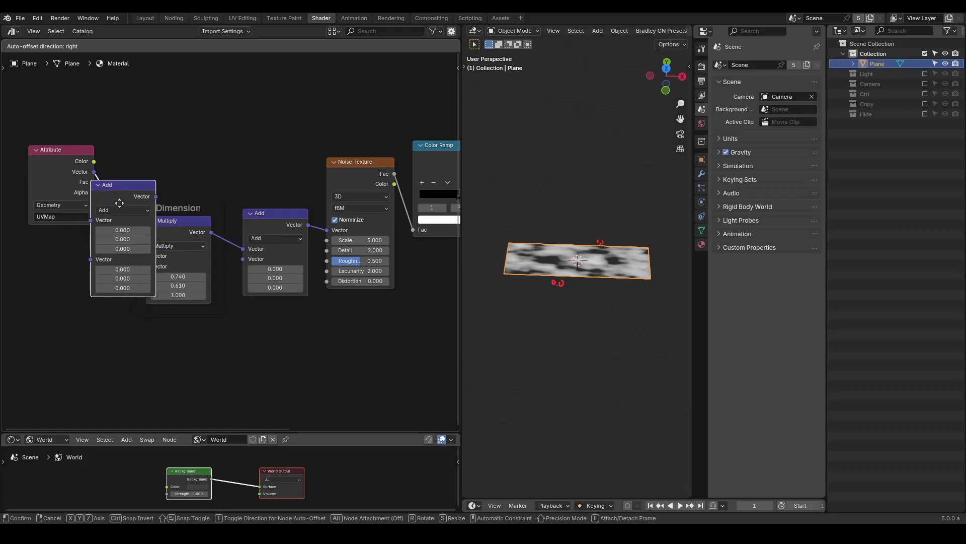
pyautogui.click(119, 204)
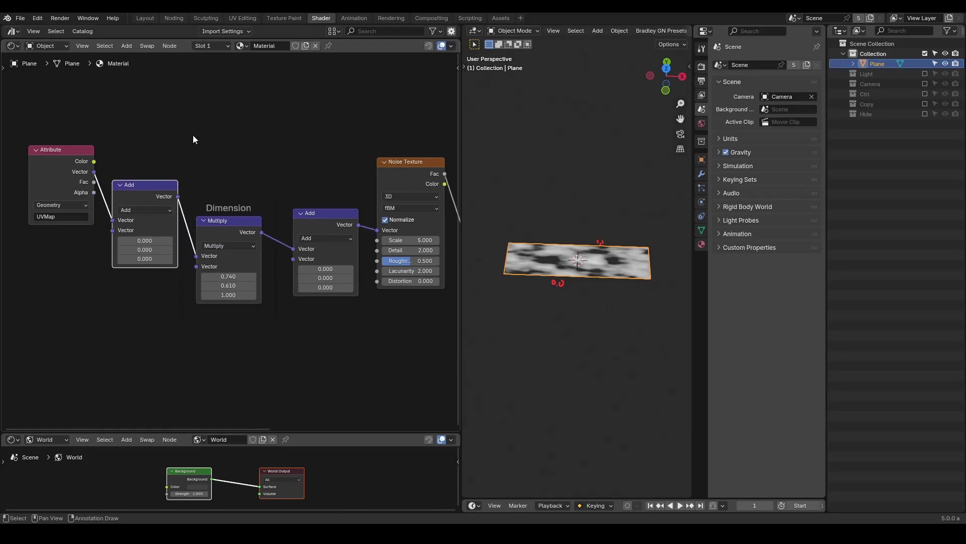
pyautogui.hotkey('ctrl', 'j')
pyautogui.press('F2')
pyautogui.write('R')
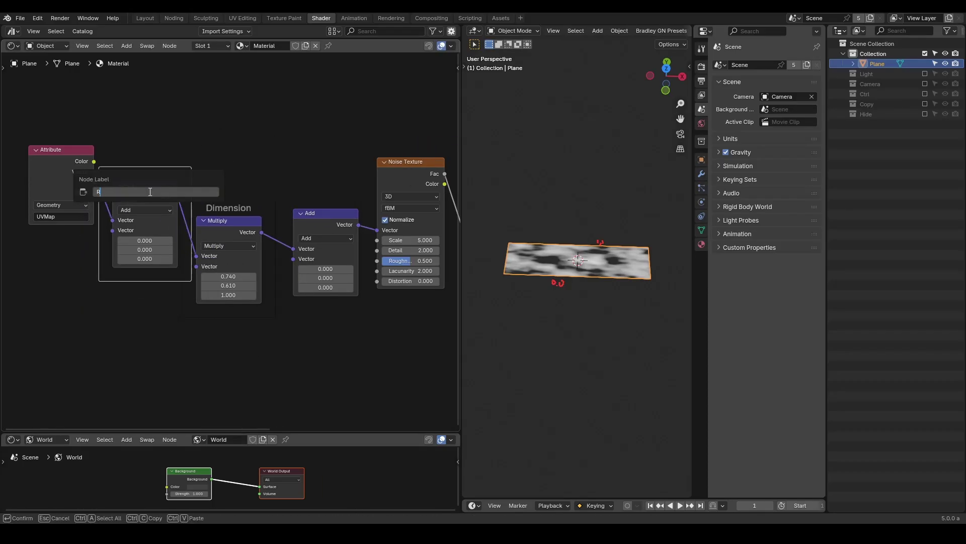
pyautogui.write('elative Offset')
pyautogui.press('Return')
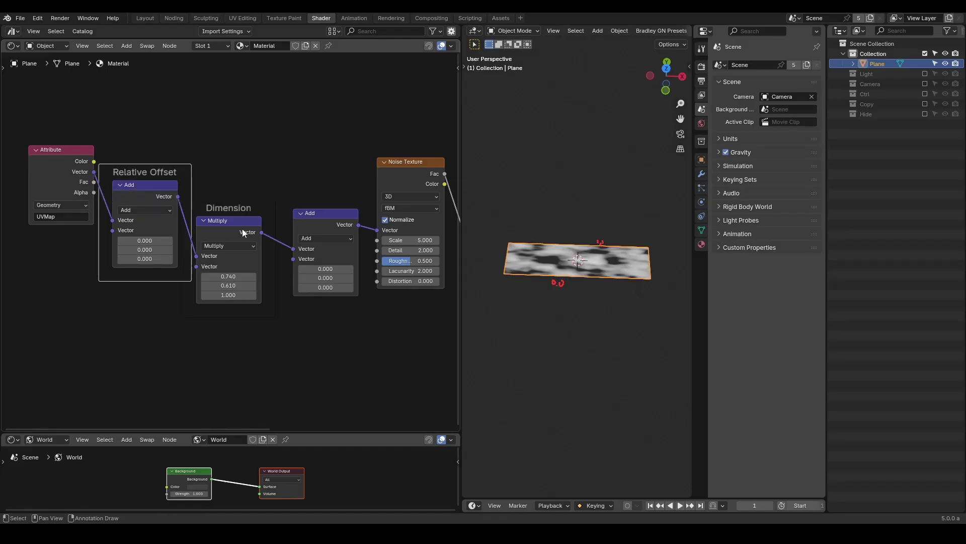
# Frame the vector Add node before the Noise Texture and label the frame Absolute Offset.
pyautogui.click(327, 219)
pyautogui.hotkey('ctrl', 'j')
pyautogui.press('F2')
pyautogui.write('Ab')
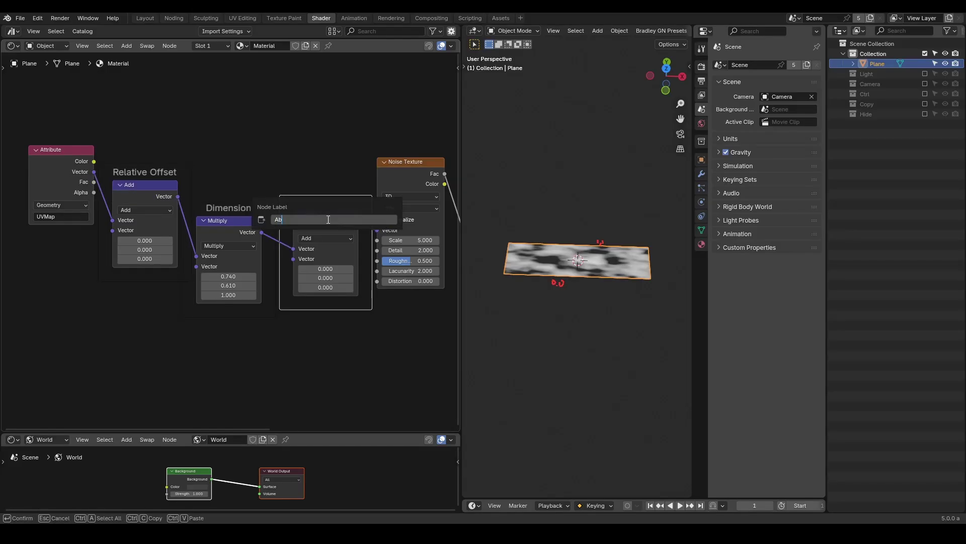
pyautogui.write('solute Offset')
pyautogui.press('Return')
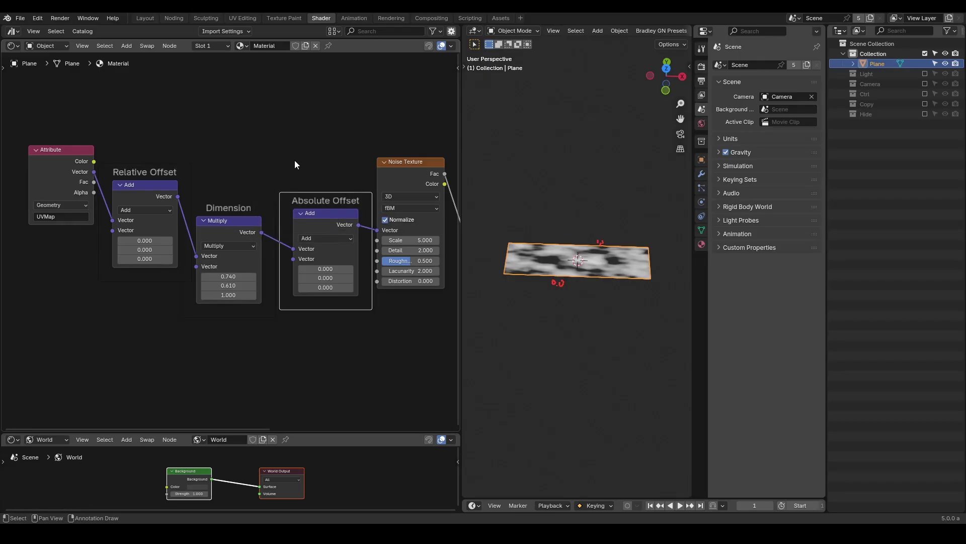
# Add a Combine XYZ node feeding the second vector input of the Relative Offset Add node.
pyautogui.moveTo(137, 314); pyautogui.dragTo(351, 236, button='middle')
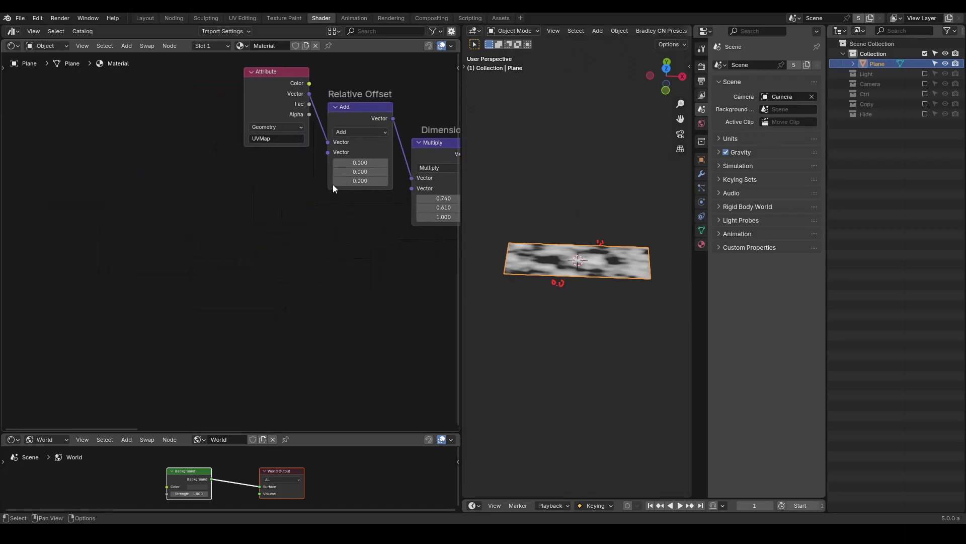
pyautogui.moveTo(328, 152); pyautogui.dragTo(283, 200)
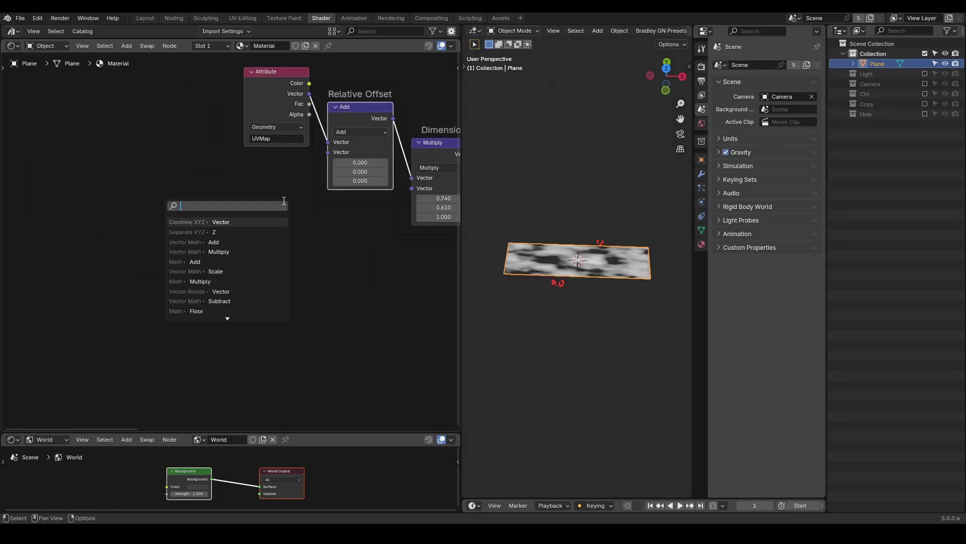
pyautogui.write('combi')
pyautogui.press('Return')
pyautogui.click(278, 202)
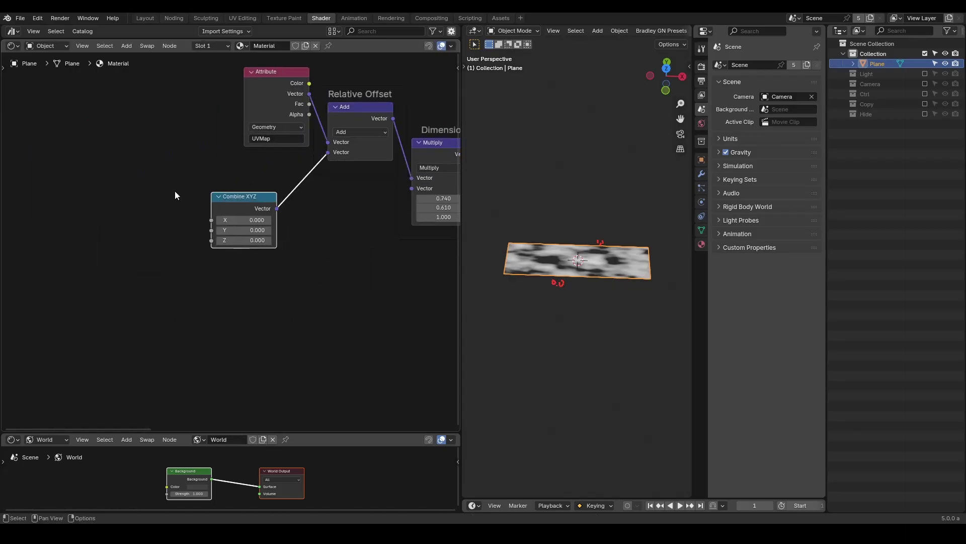
# Add an S_Time Info node, connect its Value to the Combine XYZ X input, and play the animation to preview it.
pyautogui.hotkey('shift', 'a')
pyautogui.write('time in')
pyautogui.press('Return')
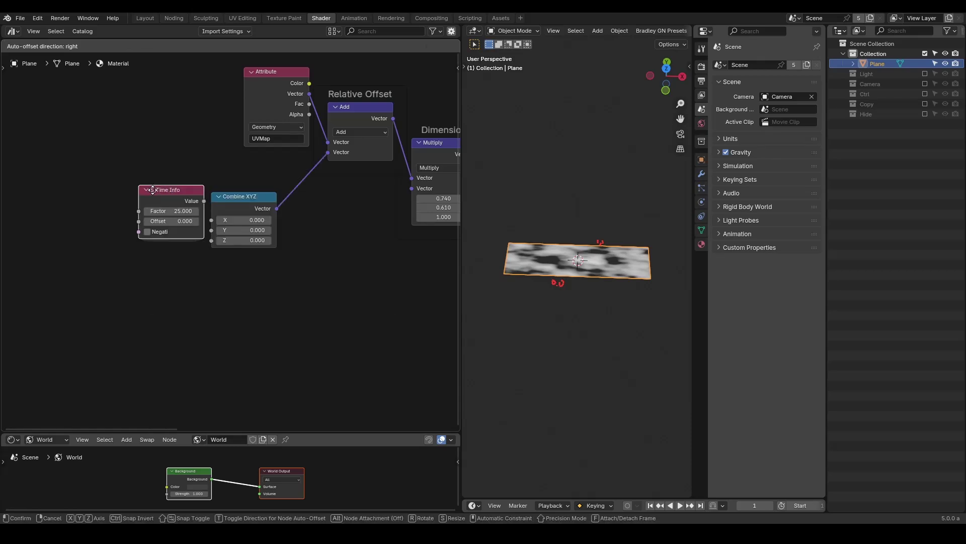
pyautogui.click(106, 215)
pyautogui.moveTo(179, 219); pyautogui.dragTo(206, 213)
pyautogui.press('space')
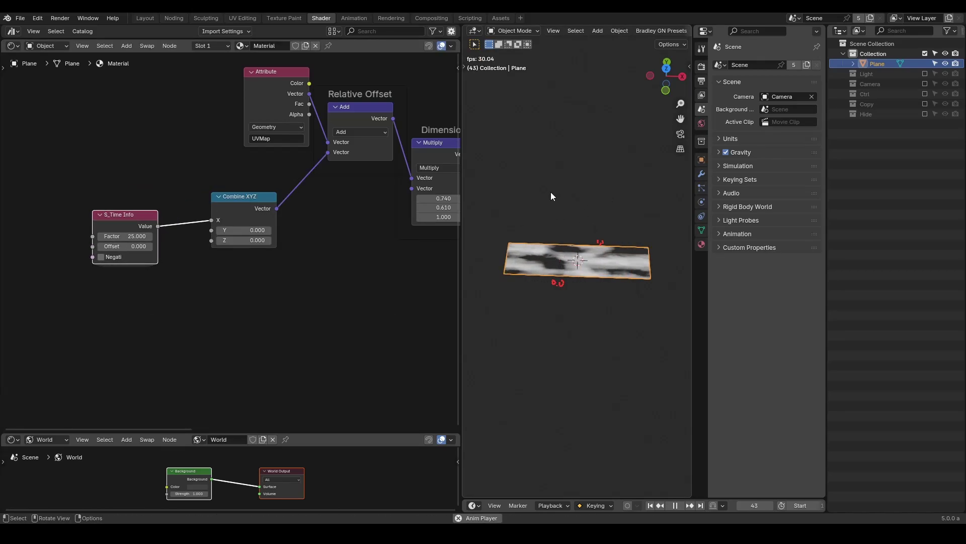
pyautogui.press('space')
# Enable the negative option on the S_Time Info node, preview the reversed motion, and return to frame 1.
pyautogui.click(102, 257)
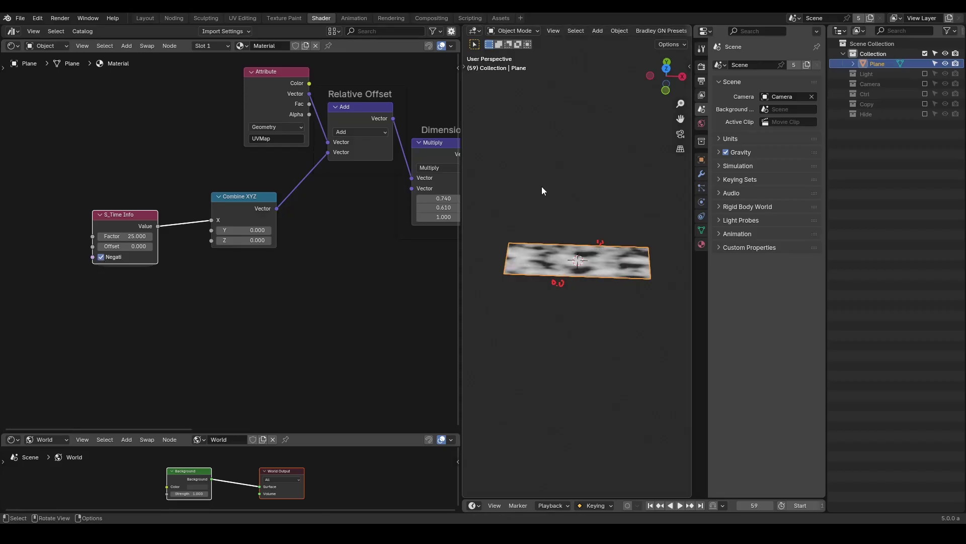
pyautogui.press('space')
pyautogui.press('space')
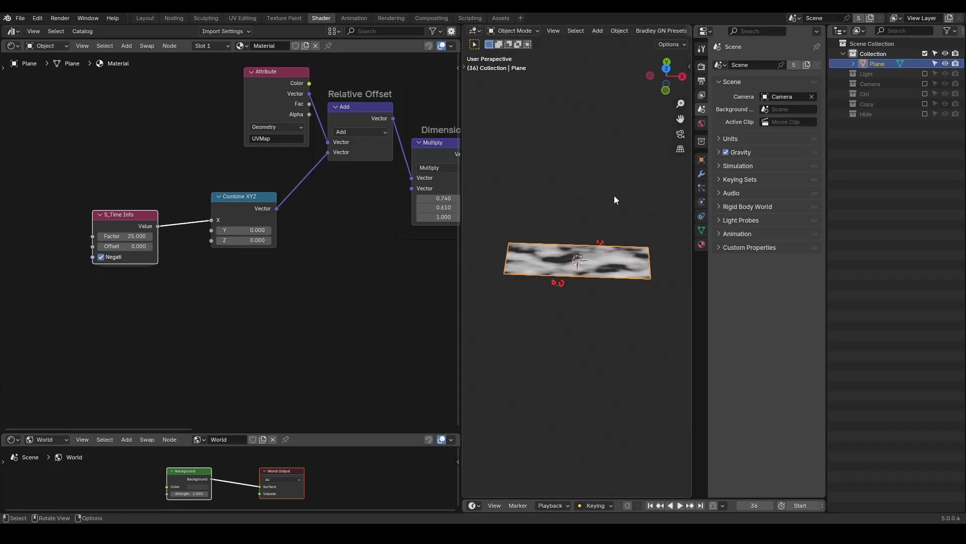
pyautogui.hotkey('shift', 'Left')
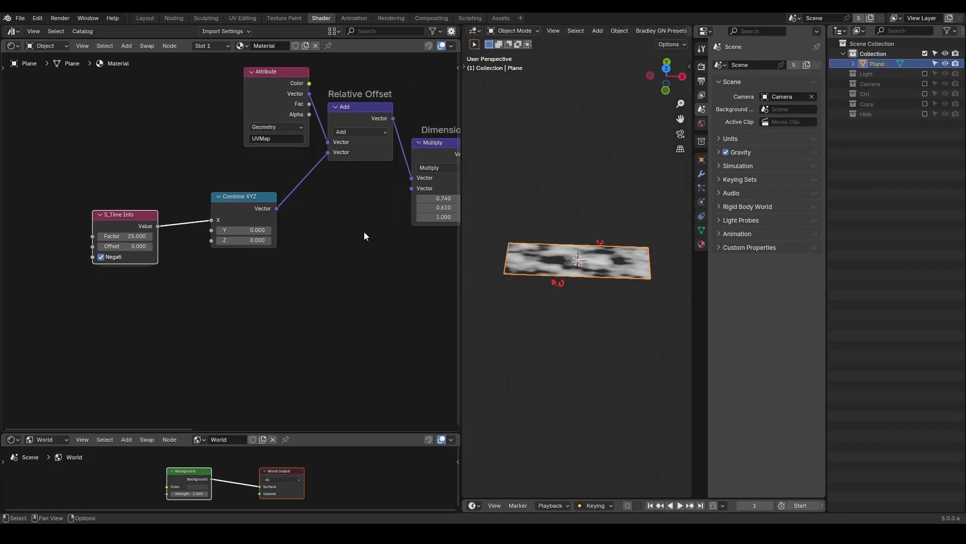
# Add a Separate XYZ node above the node chain, fed by the UVMap attribute's Vector output.
pyautogui.moveTo(364, 220); pyautogui.dragTo(287, 282, button='middle')
pyautogui.scroll(-3, 264, 312)
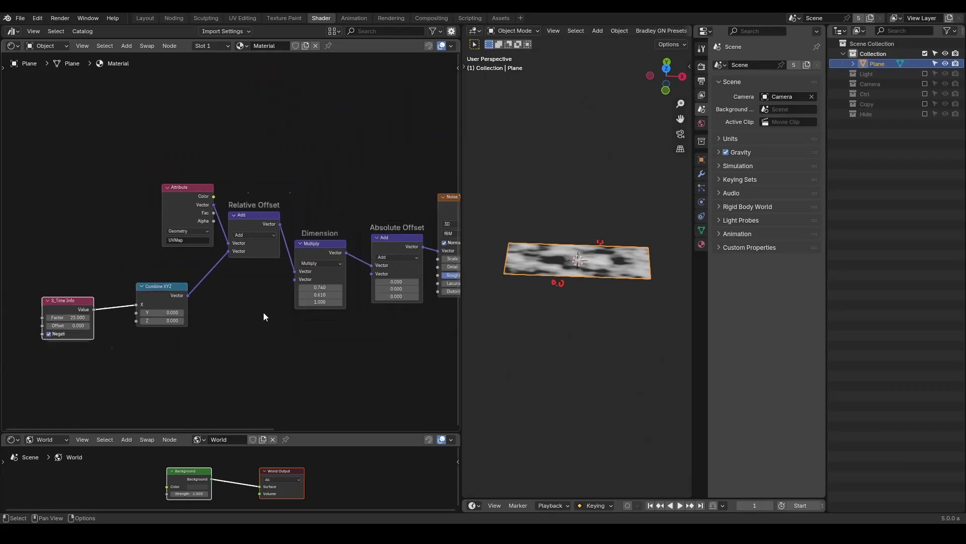
pyautogui.moveTo(346, 296); pyautogui.dragTo(252, 279, button='middle')
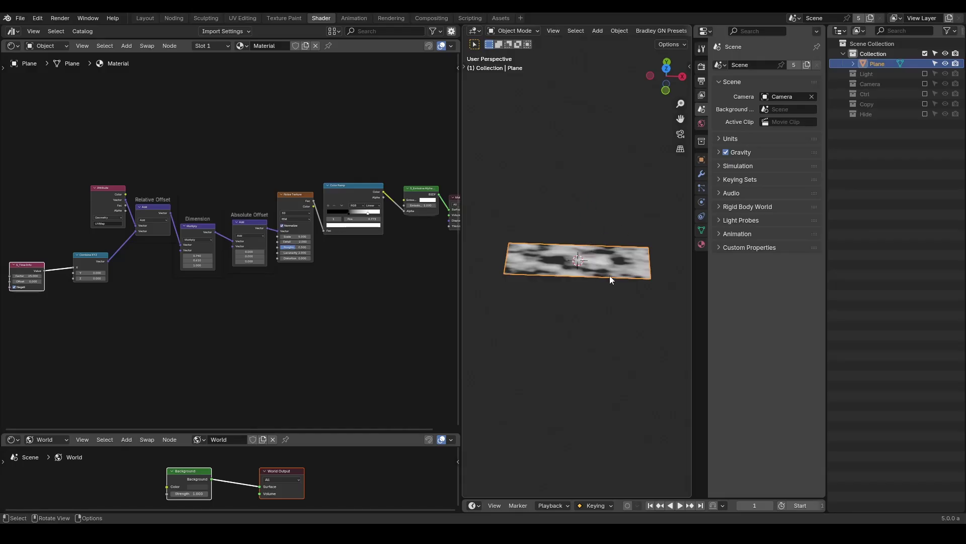
pyautogui.moveTo(205, 154); pyautogui.dragTo(191, 205, button='middle')
pyautogui.scroll(3, 191, 205)
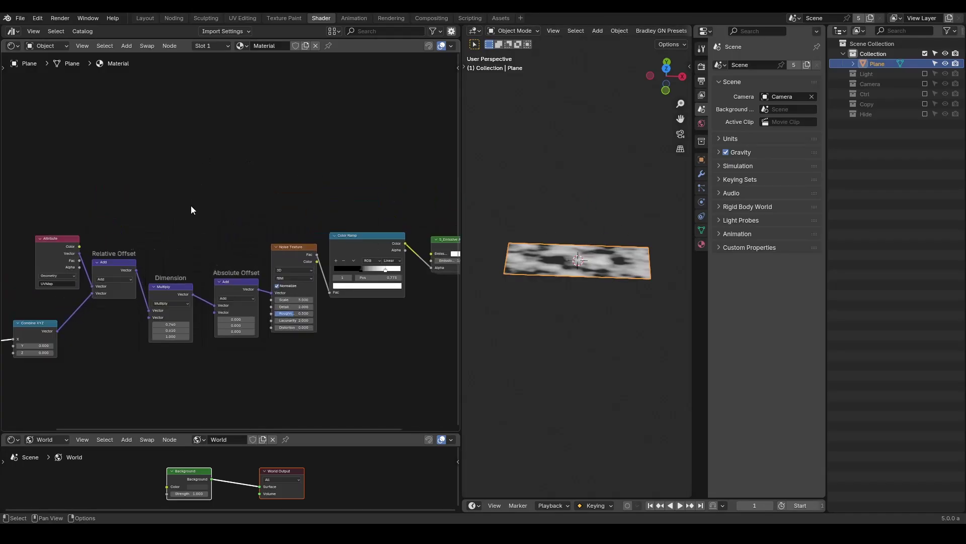
pyautogui.moveTo(78, 256); pyautogui.dragTo(140, 174)
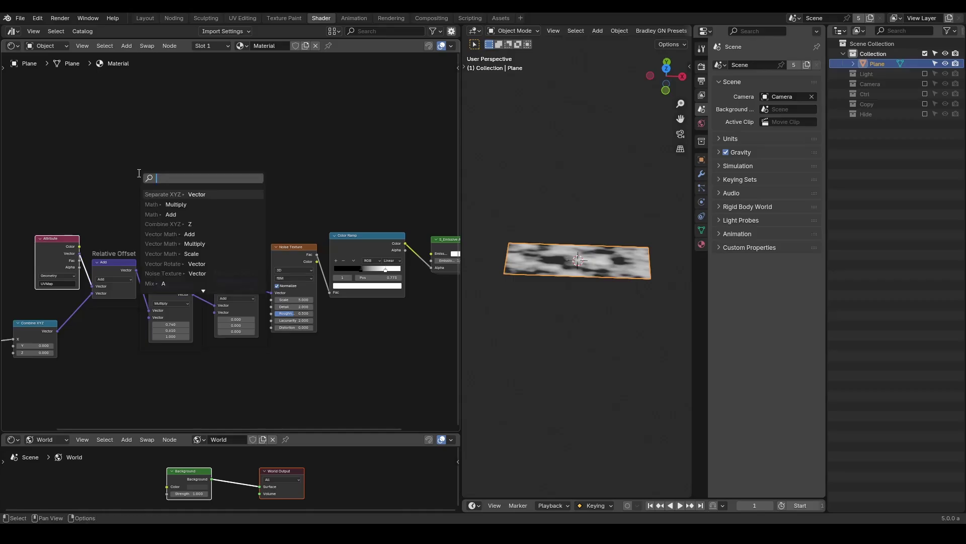
pyautogui.write('separa')
pyautogui.press('Return')
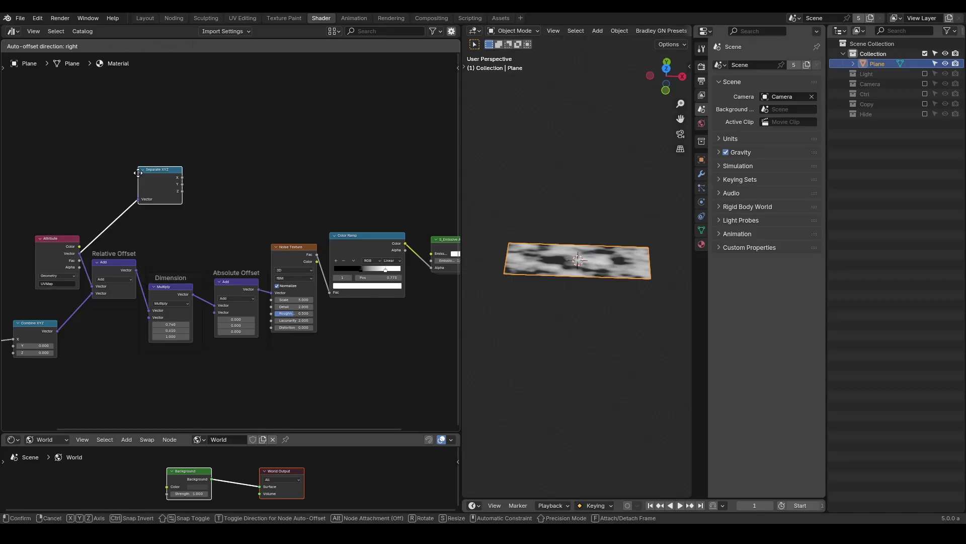
pyautogui.click(154, 121)
# Preview the Separate XYZ node's X and Y outputs on the plane, ending with X connected.
pyautogui.keyDown('ctrl'); pyautogui.keyDown('shift'); pyautogui.click(188, 126); pyautogui.keyUp('shift'); pyautogui.keyUp('ctrl')
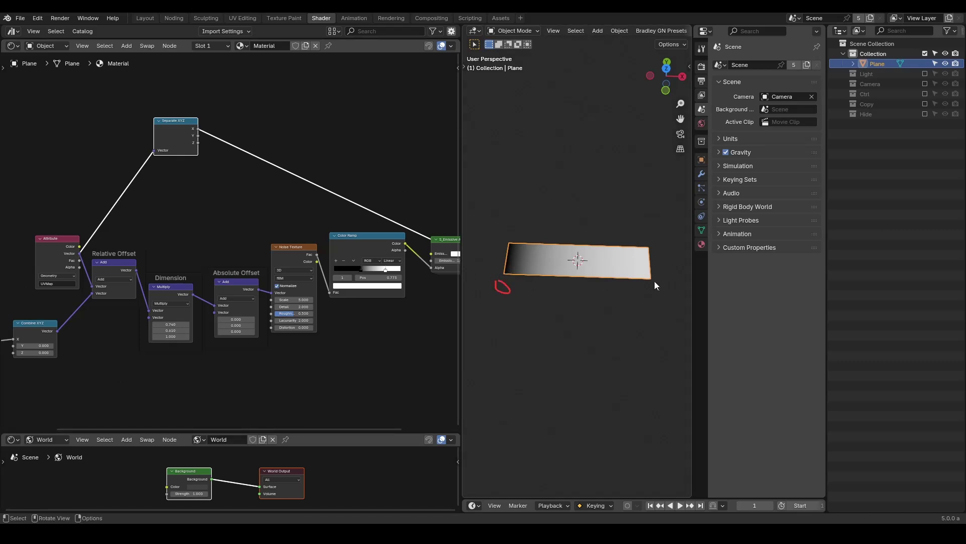
pyautogui.keyDown('ctrl'); pyautogui.keyDown('shift'); pyautogui.click(188, 135); pyautogui.keyUp('shift'); pyautogui.keyUp('ctrl')
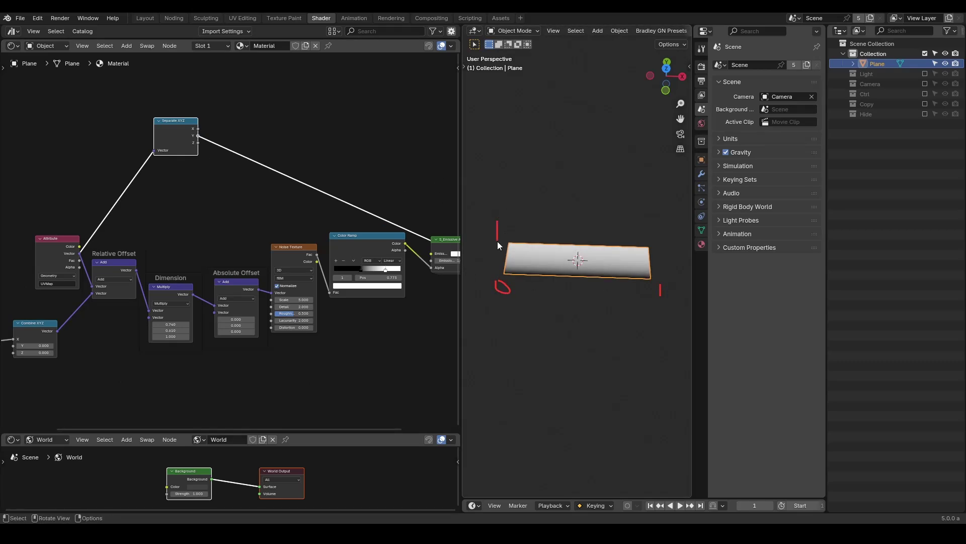
pyautogui.keyDown('ctrl'); pyautogui.keyDown('shift'); pyautogui.click(188, 130); pyautogui.keyUp('shift'); pyautogui.keyUp('ctrl')
pyautogui.keyDown('ctrl'); pyautogui.keyDown('shift'); pyautogui.click(189, 130); pyautogui.keyUp('shift'); pyautogui.keyUp('ctrl')
# Insert a new Color Ramp on the link leaving the Separate XYZ node's X output.
pyautogui.moveTo(281, 138); pyautogui.dragTo(265, 168, button='middle')
pyautogui.scroll(2, 266, 168)
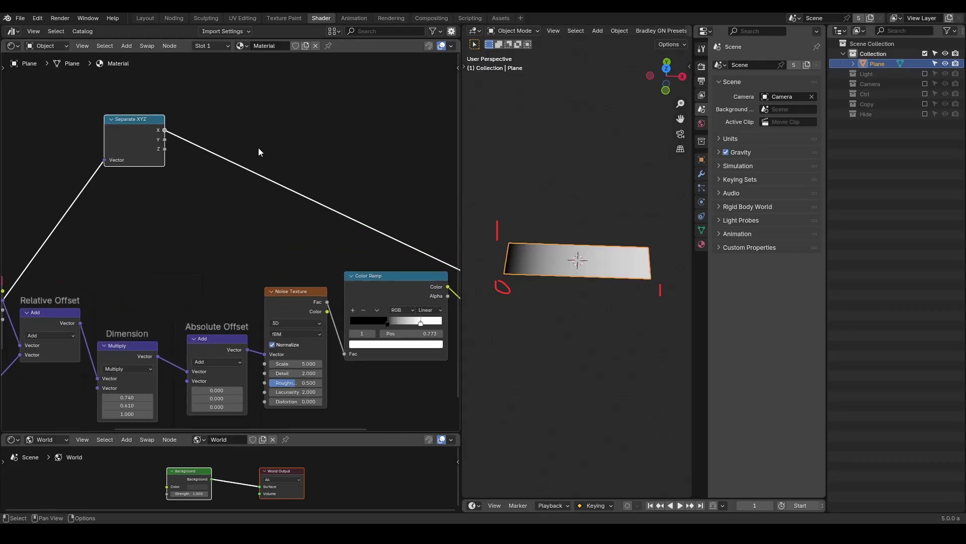
pyautogui.hotkey('shift', 'a')
pyautogui.write('color r')
pyautogui.press('Return')
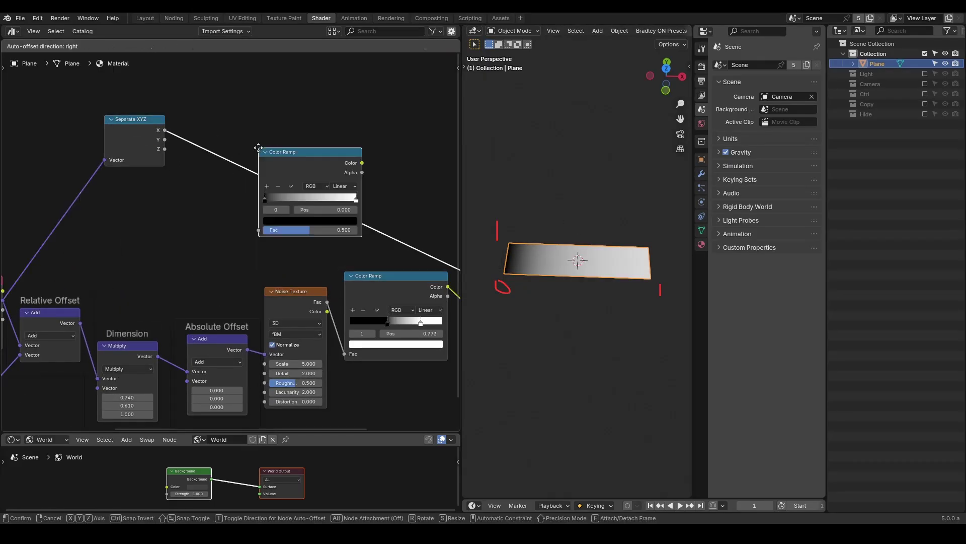
pyautogui.click(228, 117)
pyautogui.scroll(1, 290, 122)
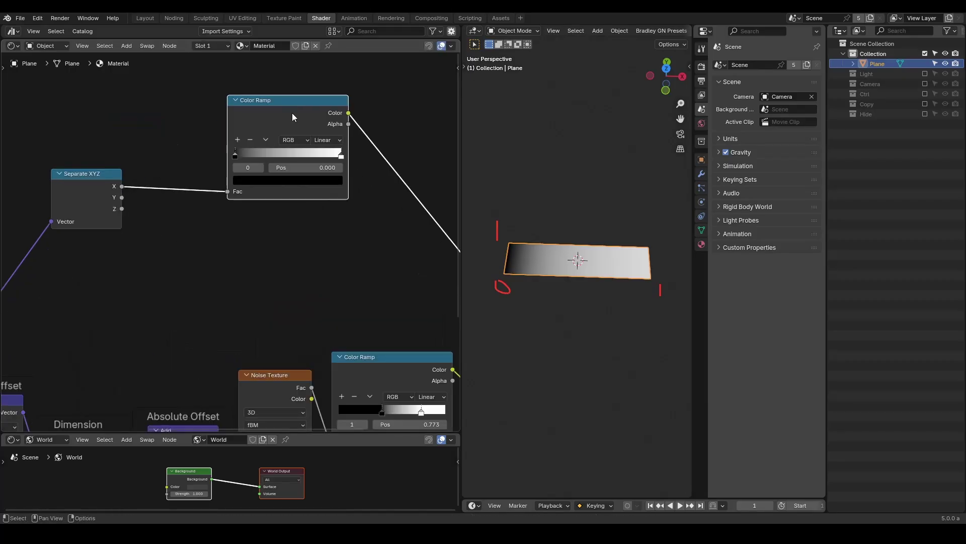
# Add a stop at 0.245 on the new Color Ramp and make it white.
pyautogui.click(239, 140)
pyautogui.moveTo(283, 154); pyautogui.dragTo(255, 158)
pyautogui.click(264, 180)
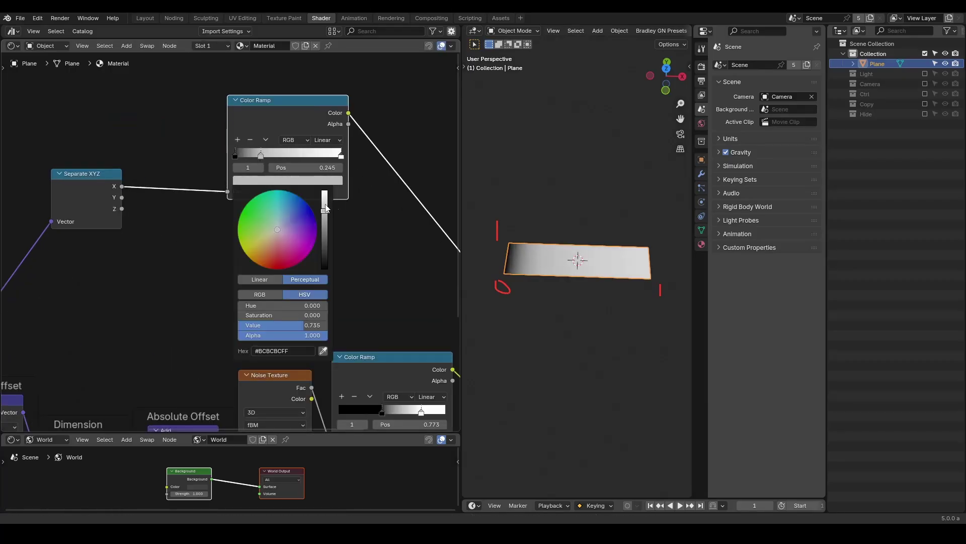
pyautogui.moveTo(325, 205); pyautogui.dragTo(325, 182)
# Add another white stop at 0.741 on the Color Ramp and make its end stop black.
pyautogui.click(237, 140)
pyautogui.moveTo(247, 156); pyautogui.dragTo(326, 155)
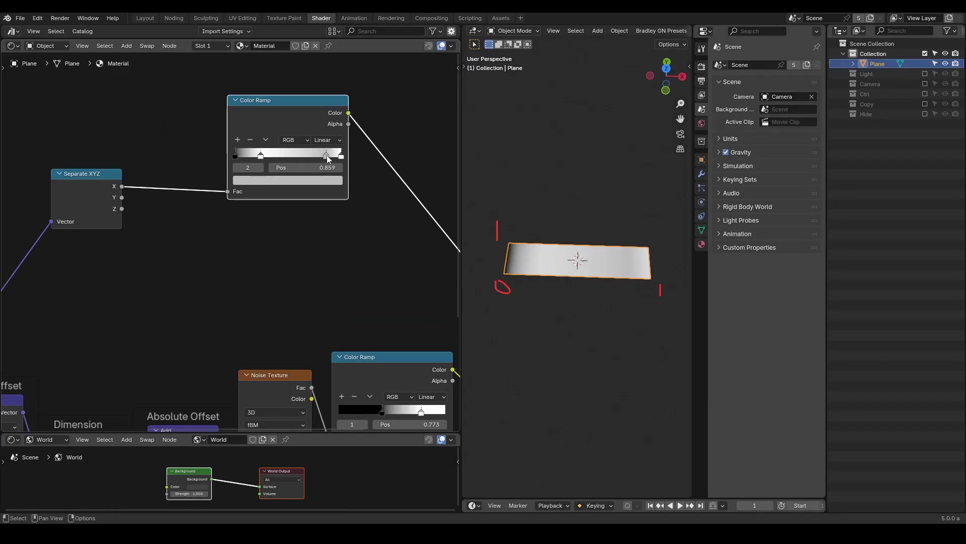
pyautogui.click(327, 180)
pyautogui.click(341, 156)
pyautogui.click(335, 181)
pyautogui.moveTo(325, 200); pyautogui.dragTo(328, 273)
pyautogui.moveTo(322, 155); pyautogui.dragTo(314, 155)
# Duplicate the Color Ramp below the original, feed the copy from Separate XYZ's Y output, and preview it on the plane.
pyautogui.moveTo(303, 122); pyautogui.dragTo(303, 90)
pyautogui.hotkey('ctrl', 'shift', 'd')
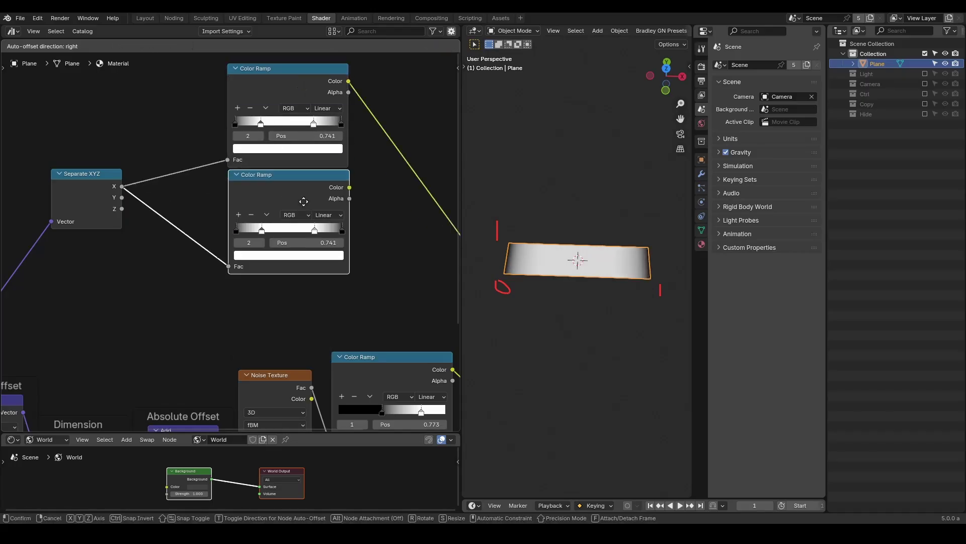
pyautogui.click(303, 207)
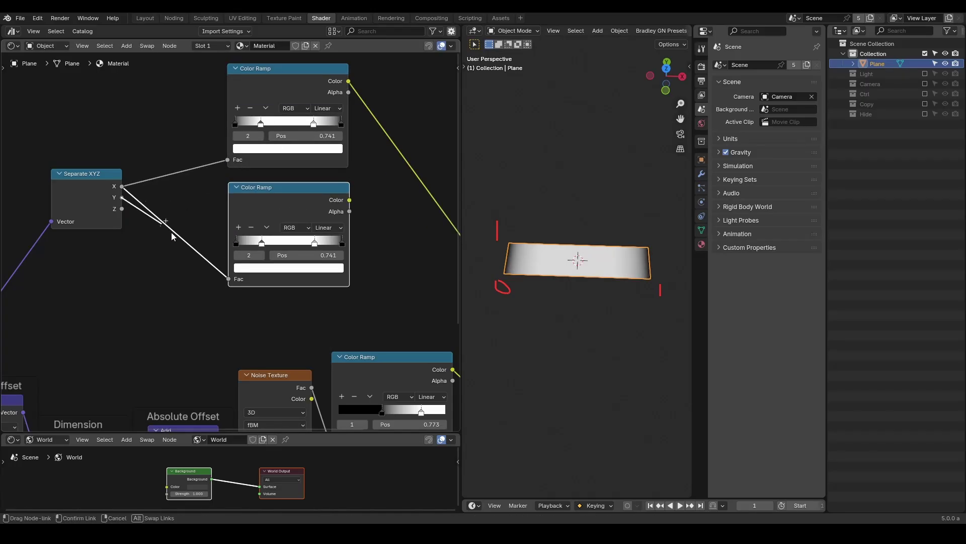
pyautogui.moveTo(228, 276); pyautogui.dragTo(228, 278)
pyautogui.keyDown('ctrl'); pyautogui.keyDown('shift'); pyautogui.click(329, 202); pyautogui.keyUp('shift'); pyautogui.keyUp('ctrl')
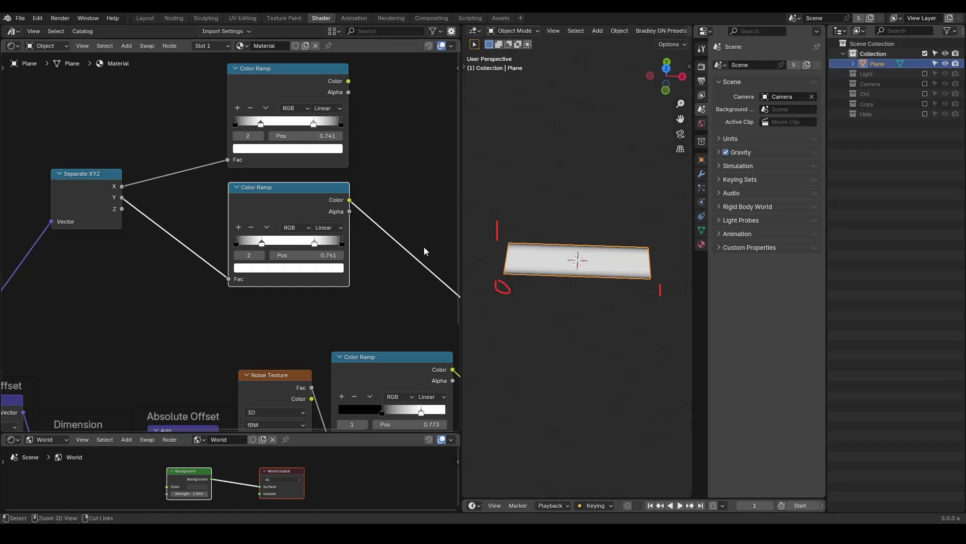
# Duplicate the X Color Ramp with its input link, place the copy above it, and preview the copy on the plane.
pyautogui.moveTo(352, 210); pyautogui.dragTo(333, 352, button='middle')
pyautogui.click(285, 238)
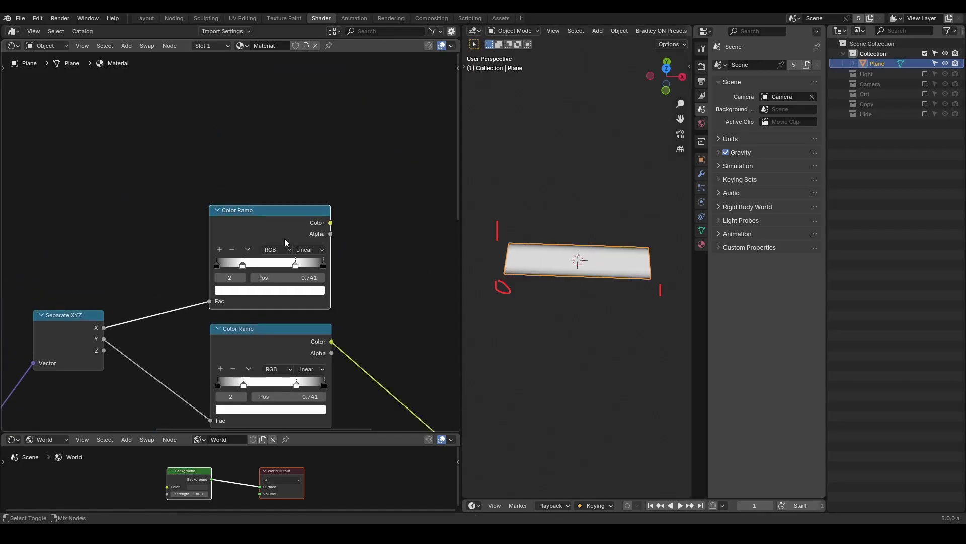
pyautogui.hotkey('ctrl', 'shift', 'd')
pyautogui.click(285, 130)
pyautogui.keyDown('ctrl'); pyautogui.keyDown('shift'); pyautogui.click(300, 101); pyautogui.keyUp('shift'); pyautogui.keyUp('ctrl')
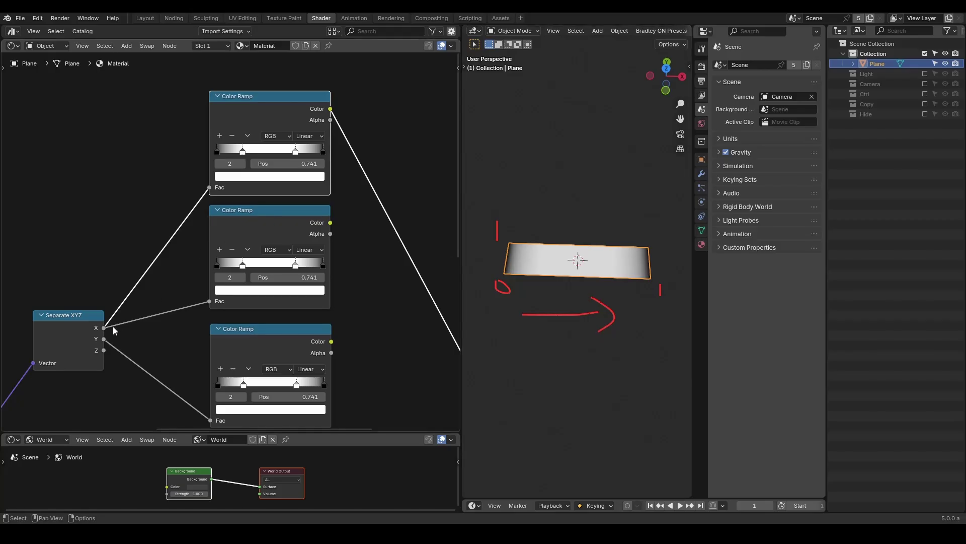
# Insert a math Add node between Separate XYZ's X output and the uppermost Color Ramp, with its value set to 0.010.
pyautogui.hotkey('shift', 'a')
pyautogui.write('add')
pyautogui.press('Return')
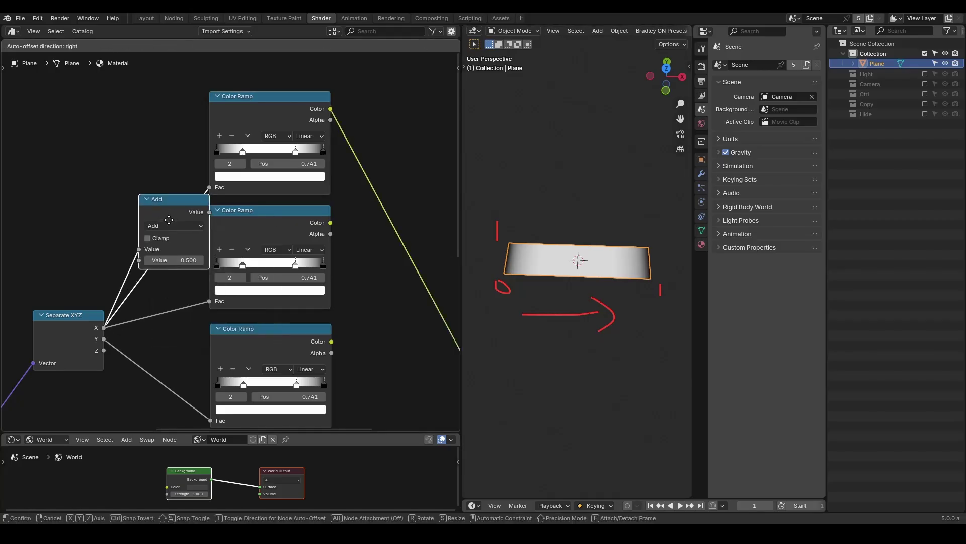
pyautogui.click(168, 216)
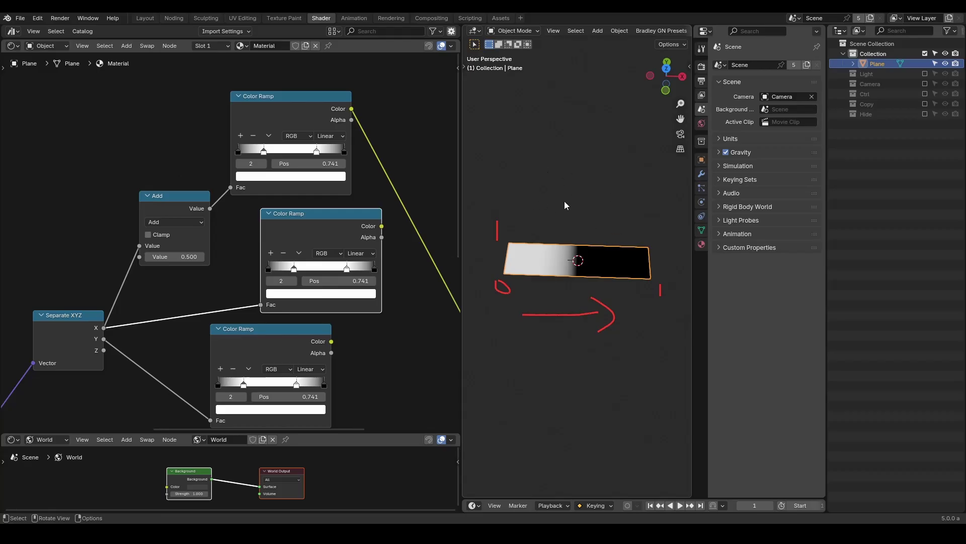
pyautogui.moveTo(176, 257)
pyautogui.mouseDown()
pyautogui.moveTo(127, 257)
pyautogui.moveTo(176, 257)
pyautogui.mouseUp()
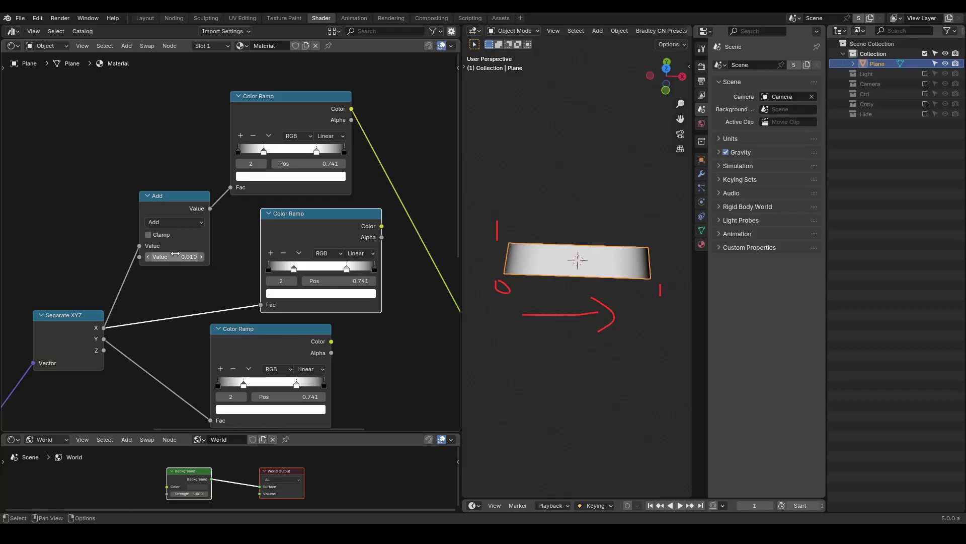
# Duplicate the math Add node and insert the copy between the original and the uppermost Color Ramp.
pyautogui.click(176, 208)
pyautogui.hotkey('shift', 'd')
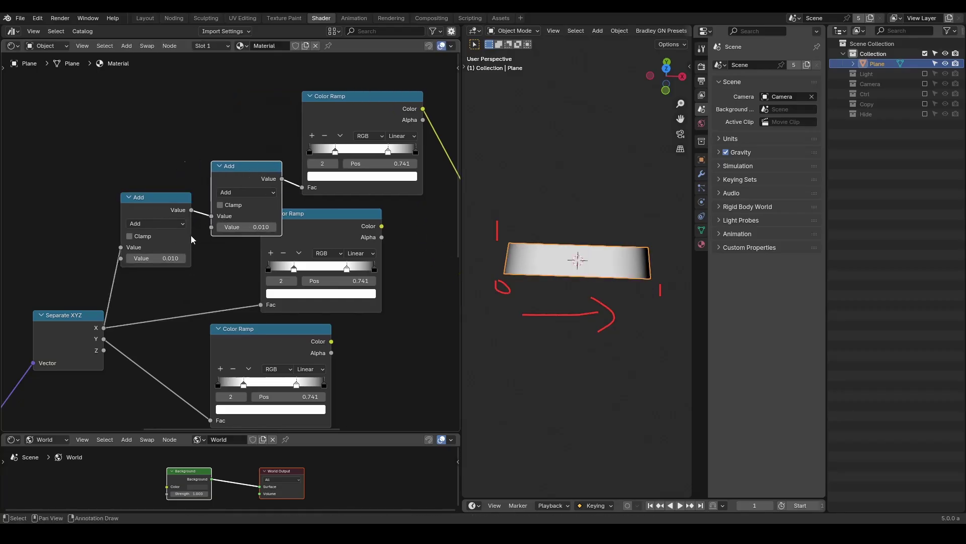
# Add a Float Mix node feeding the first Add node's second value, with Factor 1.000, A 1.000 and B 0.000.
pyautogui.moveTo(359, 231); pyautogui.dragTo(398, 233)
pyautogui.scroll(-4, 198, 223)
pyautogui.moveTo(76, 161); pyautogui.dragTo(216, 183, button='middle')
pyautogui.hotkey('shift', 'a')
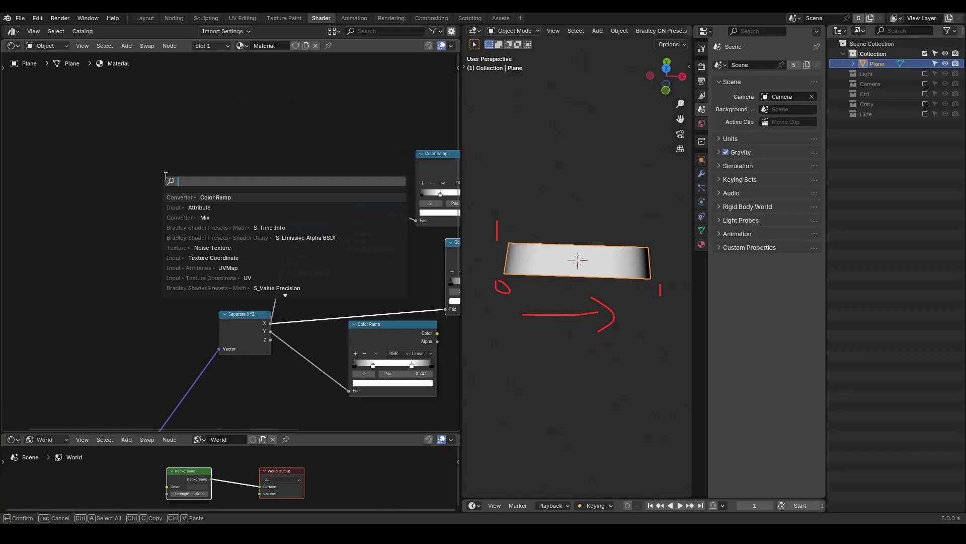
pyautogui.write('mix')
pyautogui.press('Return')
pyautogui.click(202, 221)
pyautogui.scroll(3, 209, 222)
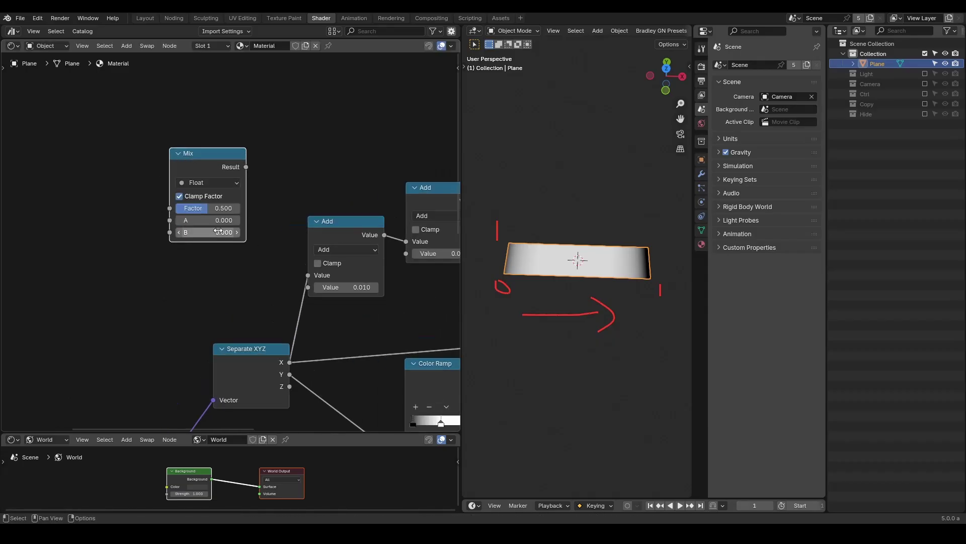
pyautogui.click(209, 222)
pyautogui.moveTo(246, 167); pyautogui.dragTo(308, 287)
pyautogui.moveTo(204, 211); pyautogui.dragTo(240, 208)
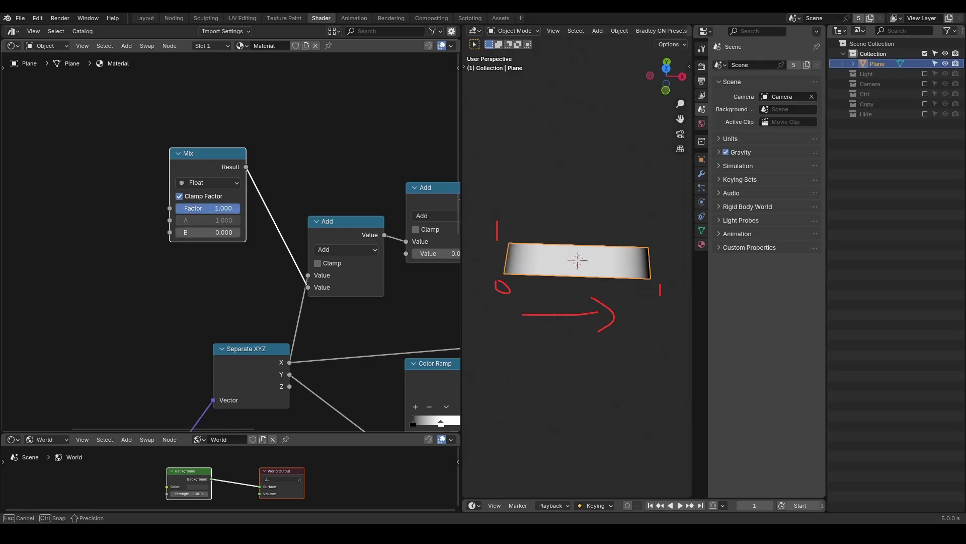
# Add an Attribute node beside the Mix node and set its attribute name to A.
pyautogui.hotkey('shift', 'a')
pyautogui.write('att')
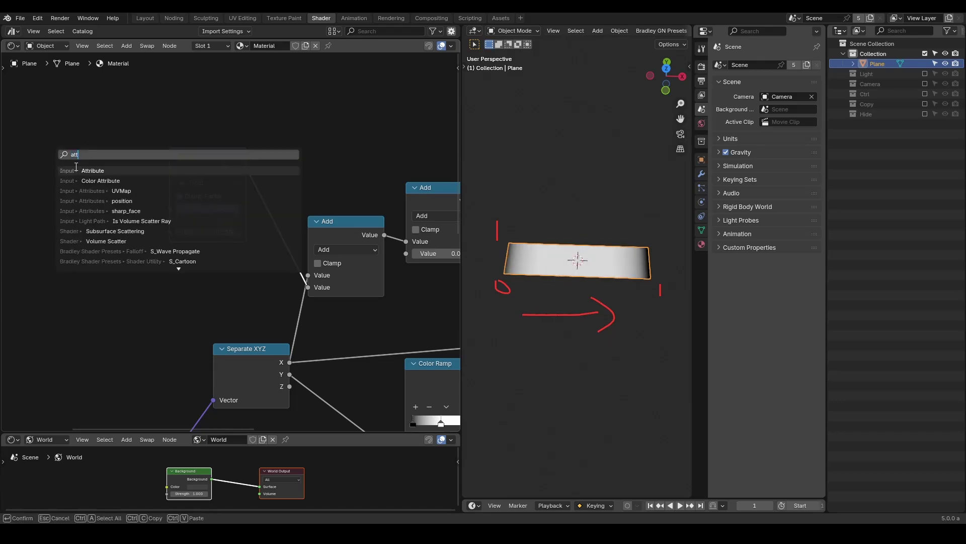
pyautogui.press('Return')
pyautogui.click(34, 175)
pyautogui.click(75, 258)
pyautogui.write('A')
pyautogui.press('Return')
# Duplicate the Mix node above the original with A 0.000 and B -1.000, and link its result to the second Add node's second value.
pyautogui.scroll(-3, 271, 252)
pyautogui.moveTo(272, 251); pyautogui.dragTo(240, 275, button='middle')
pyautogui.click(174, 205)
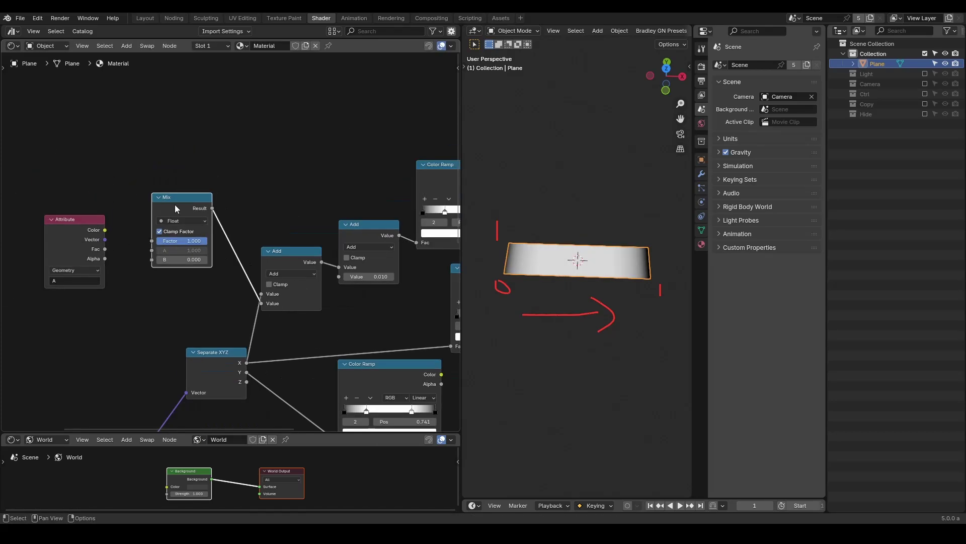
pyautogui.hotkey('shift', 'd')
pyautogui.click(211, 105)
pyautogui.click(227, 152)
pyautogui.write('0')
pyautogui.press('Return')
pyautogui.click(227, 161)
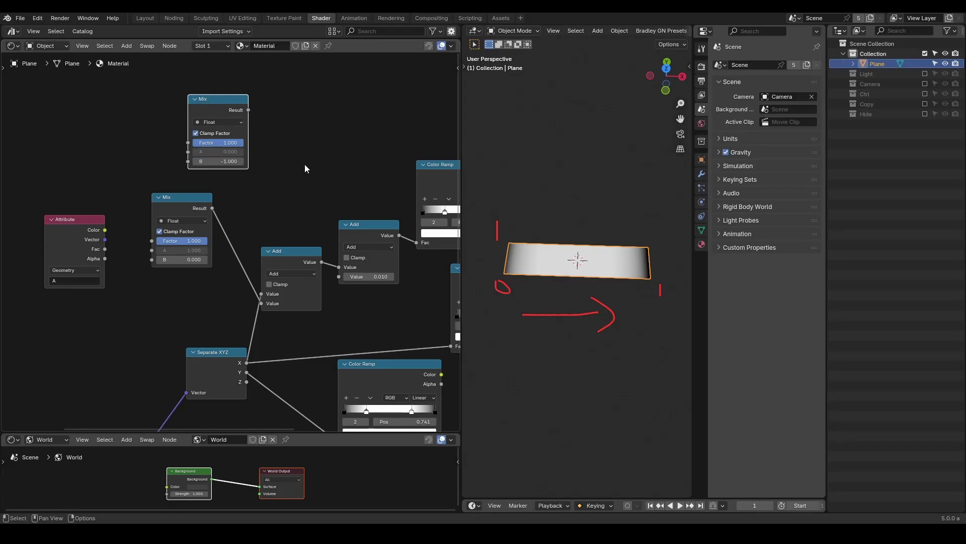
pyautogui.moveTo(249, 110); pyautogui.dragTo(339, 277)
pyautogui.moveTo(243, 142)
pyautogui.mouseDown()
pyautogui.moveTo(193, 143)
pyautogui.moveTo(230, 143)
pyautogui.mouseUp()
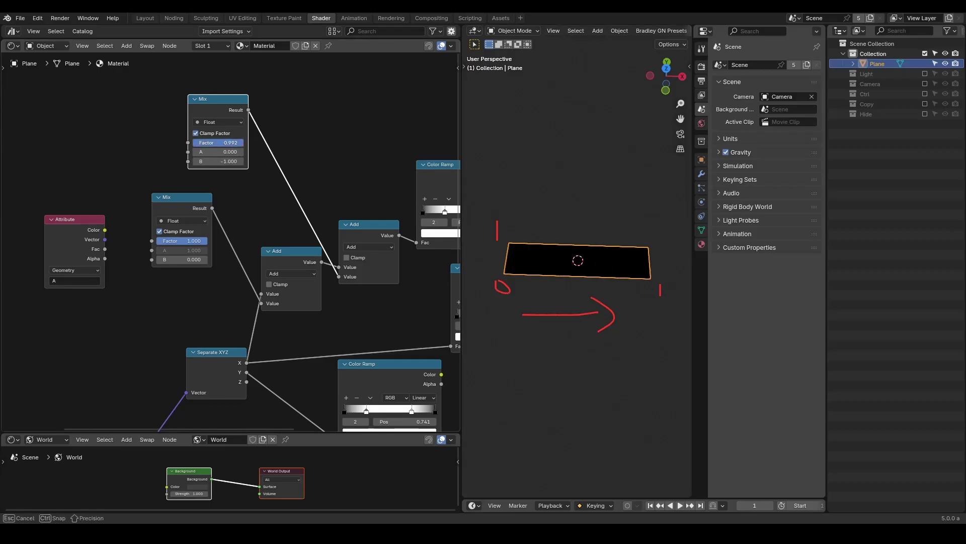
# Duplicate the Attribute node beside the upper Mix node and rename the copy's attribute to D.
pyautogui.click(88, 247)
pyautogui.hotkey('shift', 'd')
pyautogui.click(82, 99)
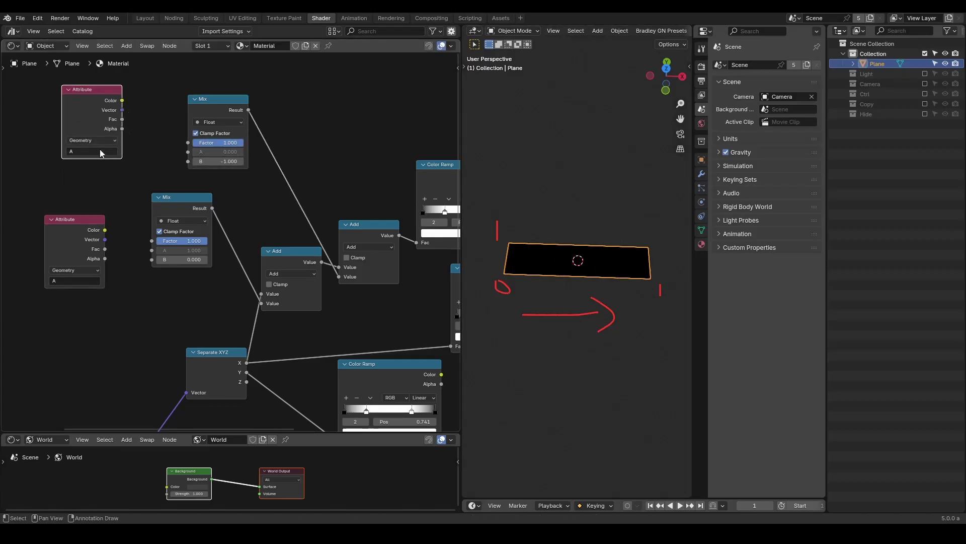
pyautogui.click(102, 151)
pyautogui.write('D')
pyautogui.press('Return')
# Group the D Attribute node and the upper Mix node in a frame labelled Disappear.
pyautogui.moveTo(108, 168); pyautogui.dragTo(151, 207, button='middle')
pyautogui.moveTo(252, 119); pyautogui.dragTo(119, 181)
pyautogui.hotkey('ctrl', 'j')
pyautogui.write('Disappear')
pyautogui.press('Return')
# Group the A Attribute node and the lower Mix node in a frame labelled Appear.
pyautogui.moveTo(100, 236); pyautogui.dragTo(222, 287)
pyautogui.hotkey('ctrl', 'j')
pyautogui.write('Appear')
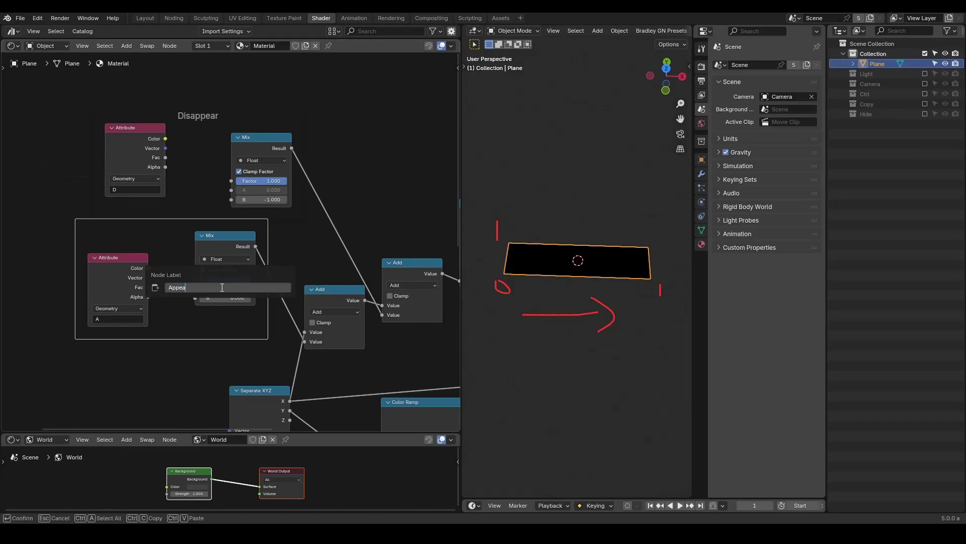
pyautogui.press('Return')
# Align the Appear frame's Mix node with its Attribute node, and set the Disappear Mix node's factor to 0.000.
pyautogui.moveTo(214, 244); pyautogui.dragTo(216, 266)
pyautogui.moveTo(226, 300); pyautogui.dragTo(227, 300)
pyautogui.moveTo(272, 181); pyautogui.dragTo(236, 181)
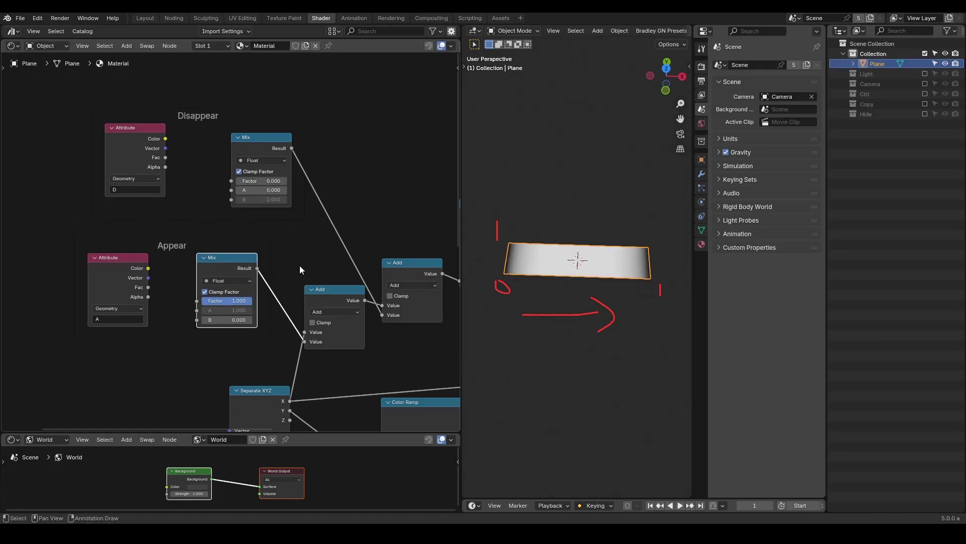
# Insert a math Multiply node between the noise Color Ramp and the S_Emissive Alpha node, feeding its other value from the Y Color Ramp.
pyautogui.scroll(-4, 282, 240)
pyautogui.scroll(4, 437, 309)
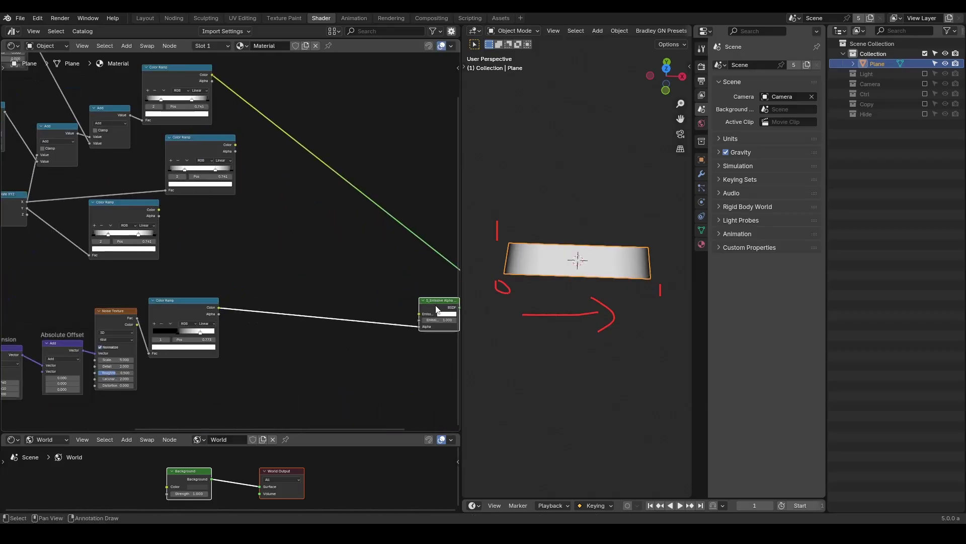
pyautogui.click(216, 310)
pyautogui.hotkey('shift', 'a')
pyautogui.write('math multi')
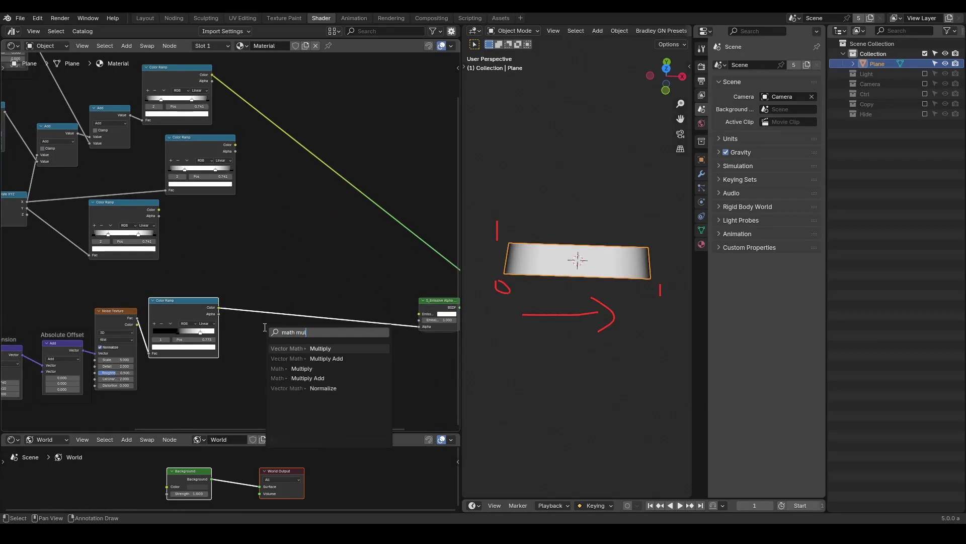
pyautogui.press('Return')
pyautogui.click(289, 330)
pyautogui.scroll(1, 224, 239)
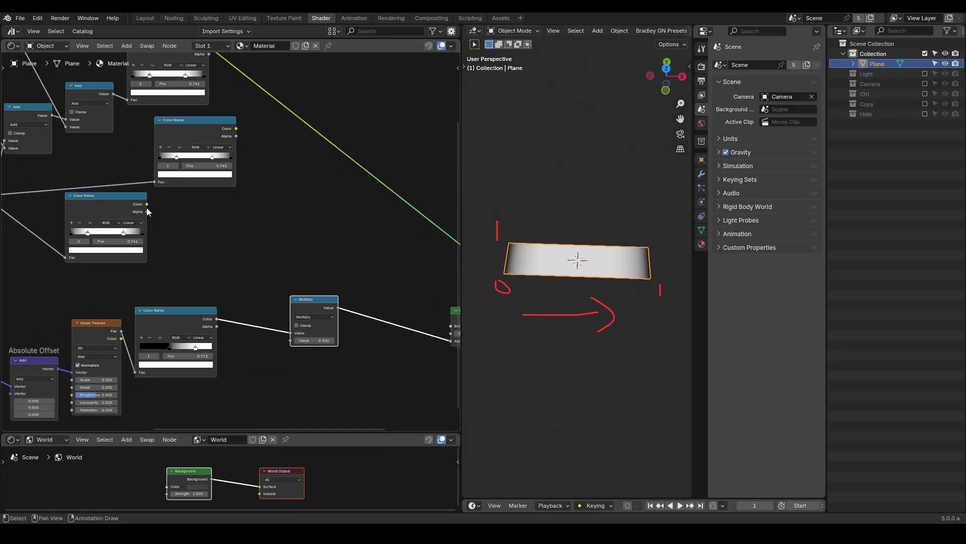
pyautogui.moveTo(147, 204); pyautogui.dragTo(267, 312)
# Duplicate the Multiply node after the original and feed its other value from the Color Ramp linked directly to X.
pyautogui.hotkey('shift', 'd')
pyautogui.click(384, 305)
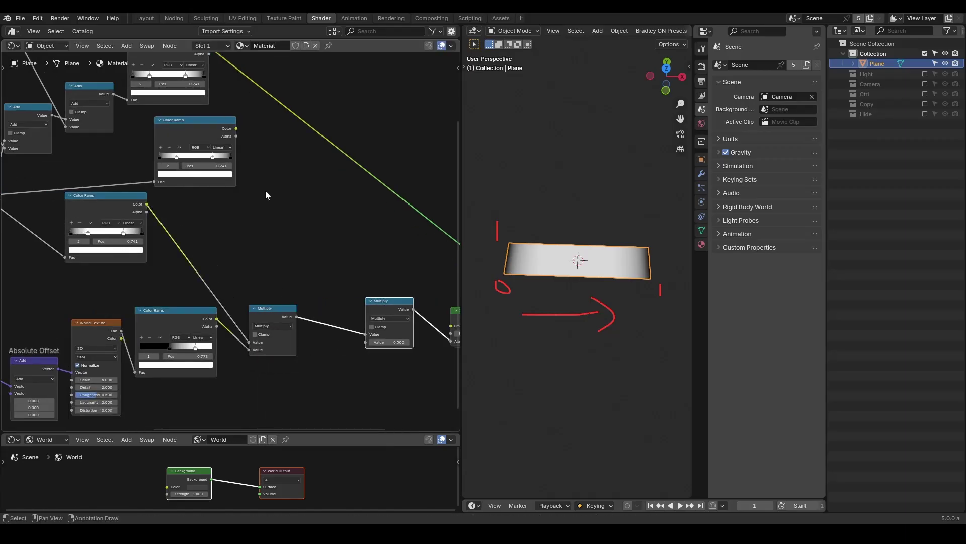
pyautogui.moveTo(236, 129); pyautogui.dragTo(367, 334)
pyautogui.moveTo(385, 302); pyautogui.dragTo(334, 305)
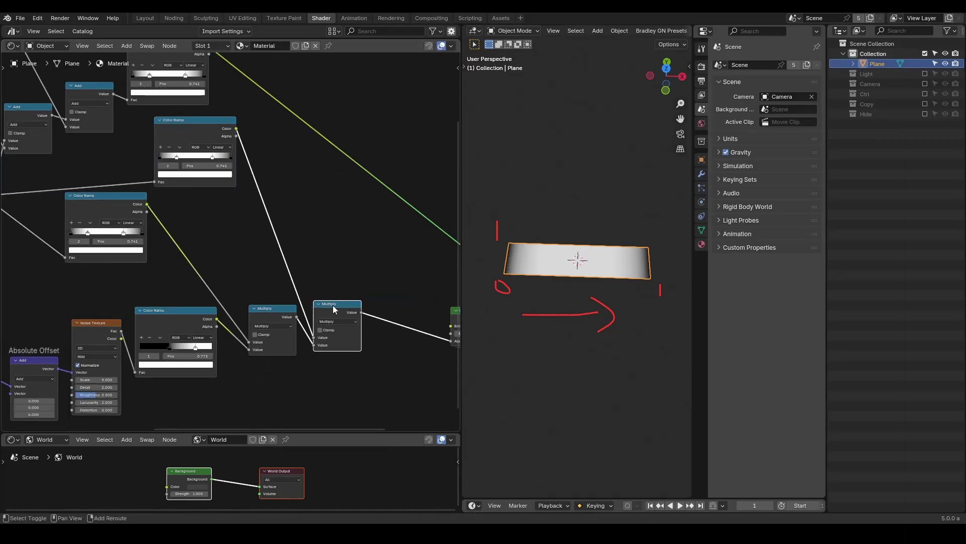
# Add a third Multiply node fed by the uppermost Color Ramp before the alpha input, and preview the S_Emissive Alpha shader on the plane.
pyautogui.hotkey('shift', 'd')
pyautogui.click(408, 296)
pyautogui.moveTo(217, 100); pyautogui.dragTo(211, 122, button='middle')
pyautogui.moveTo(203, 69); pyautogui.dragTo(382, 351)
pyautogui.scroll(-3, 386, 331)
pyautogui.moveTo(387, 331); pyautogui.dragTo(401, 276, button='middle')
pyautogui.keyDown('ctrl'); pyautogui.keyDown('shift'); pyautogui.click(332, 291); pyautogui.keyUp('shift'); pyautogui.keyUp('ctrl')
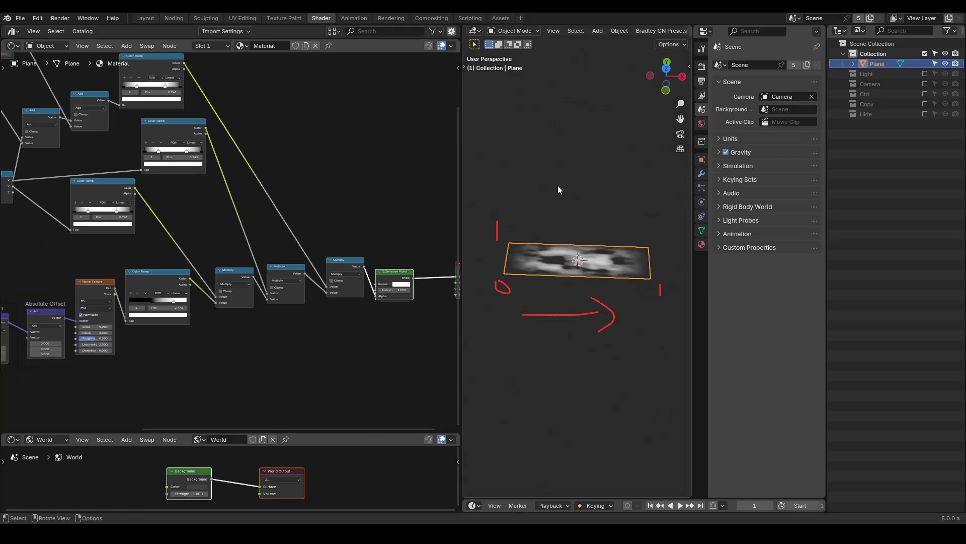
# Erase the annotations around the plane and beside the Color Ramps in the node editor.
pyautogui.moveTo(561, 227); pyautogui.dragTo(582, 222, button='middle')
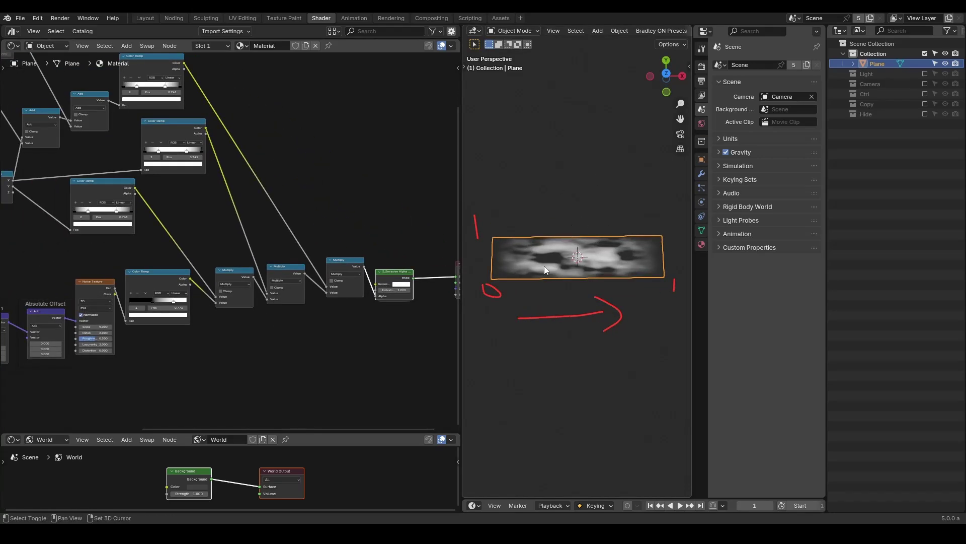
pyautogui.keyDown('shift'); pyautogui.moveTo(544, 266); pyautogui.dragTo(553, 264, button='middle'); pyautogui.keyUp('shift')
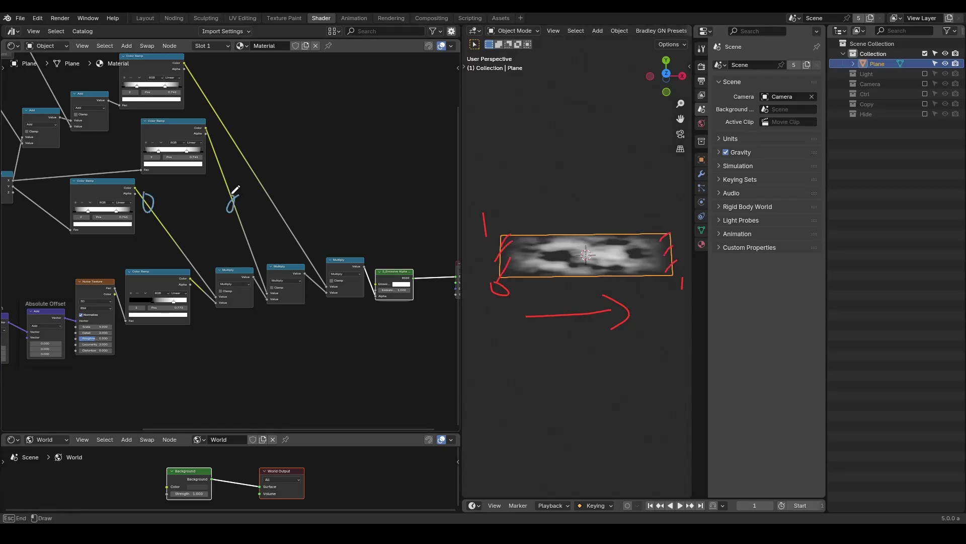
pyautogui.moveTo(490, 226)
pyautogui.mouseDown(button='right')
pyautogui.moveTo(496, 283)
pyautogui.moveTo(574, 296)
pyautogui.mouseUp(button='right')
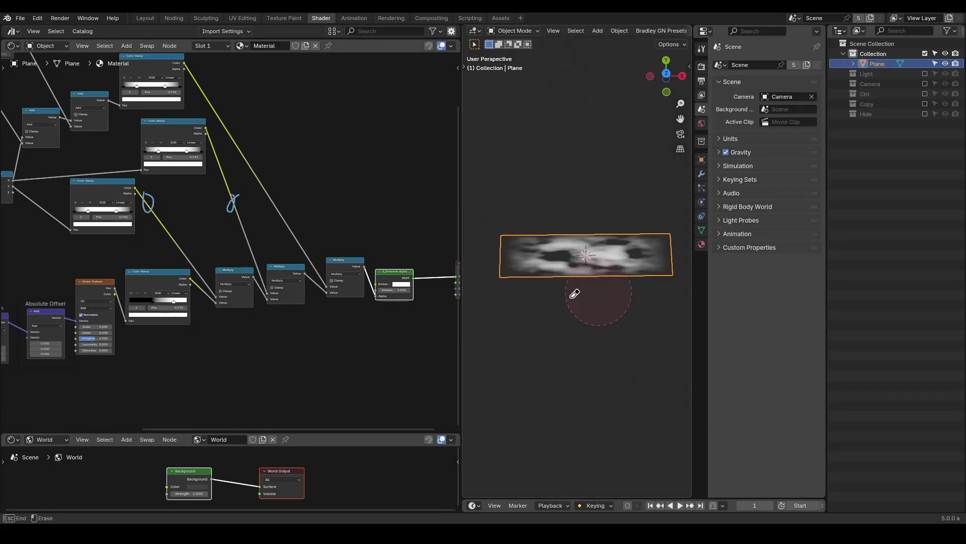
pyautogui.moveTo(237, 198); pyautogui.dragTo(61, 196, button='right')
# Move the three Multiply nodes down below the noise Color Ramp's link to make room for another node.
pyautogui.moveTo(272, 323); pyautogui.dragTo(180, 301, button='middle')
pyautogui.moveTo(257, 217); pyautogui.dragTo(149, 322)
pyautogui.press('g')
pyautogui.click(141, 400)
# Add a Color Ramp between the noise Color Ramp's Color output and the S_Emissive Alpha node's Emission input.
pyautogui.moveTo(98, 256); pyautogui.dragTo(157, 250)
pyautogui.write('col')
pyautogui.click(206, 261)
pyautogui.click(232, 242)
# Move the emission Color Ramp's white stop to about 0.45 and add a middle stop at 0.225.
pyautogui.scroll(9, 231, 242)
pyautogui.moveTo(262, 224); pyautogui.dragTo(237, 269)
pyautogui.scroll(3, 138, 272)
pyautogui.click(147, 237)
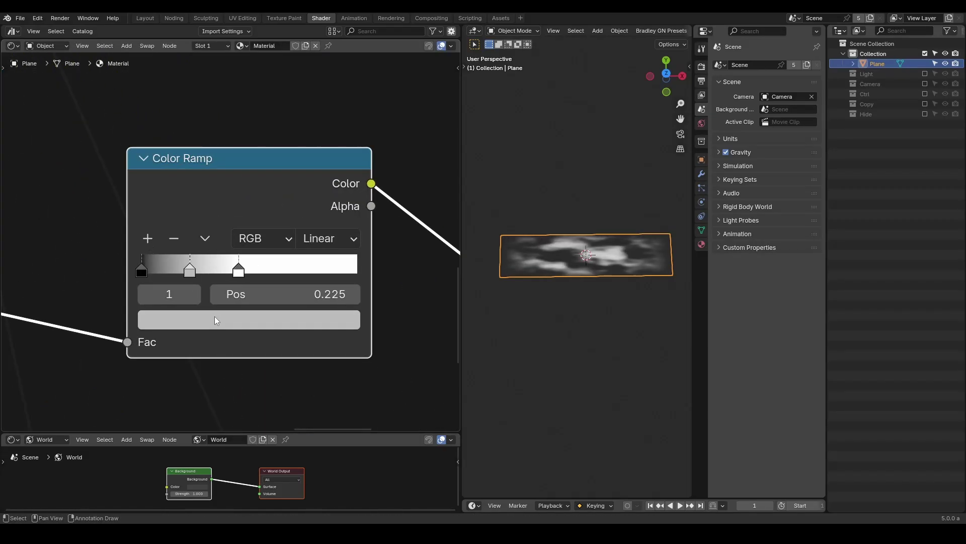
# Color the middle stop blue at position 0.339, and move the emission ramp's white stop to 0.673.
pyautogui.click(214, 317)
pyautogui.moveTo(228, 106); pyautogui.dragTo(254, 90)
pyautogui.moveTo(324, 69); pyautogui.dragTo(323, 27)
pyautogui.moveTo(190, 269); pyautogui.dragTo(226, 280)
pyautogui.click(215, 320)
pyautogui.moveTo(257, 88); pyautogui.dragTo(276, 76)
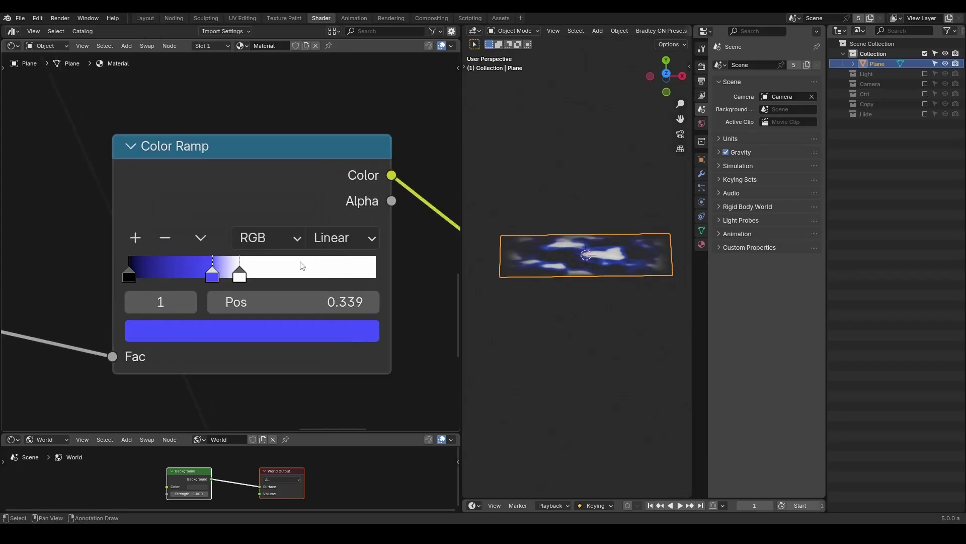
pyautogui.moveTo(240, 272); pyautogui.dragTo(295, 273)
# Set the Noise Texture to Scale 13.100 and Detail 3.100, and tighten the noise Color Ramp with its white stop at 0.718.
pyautogui.scroll(-6, 206, 309)
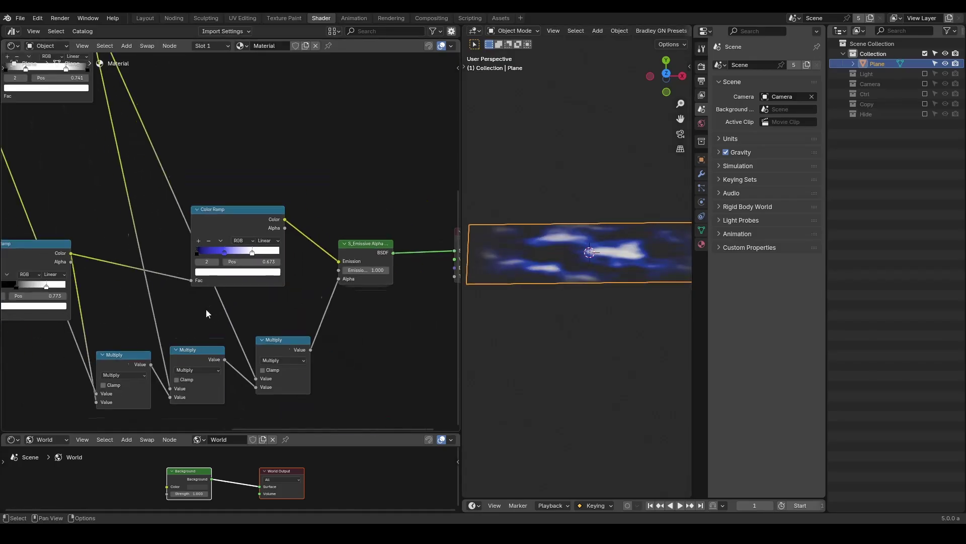
pyautogui.scroll(3, 319, 265)
pyautogui.moveTo(333, 289); pyautogui.dragTo(379, 275)
pyautogui.moveTo(349, 295); pyautogui.dragTo(190, 324, button='middle')
pyautogui.scroll(-1, 569, 244)
pyautogui.moveTo(289, 245); pyautogui.dragTo(331, 246)
# Set the X value of the Dimension frame's Multiply node to 0.440.
pyautogui.scroll(-4, 574, 261)
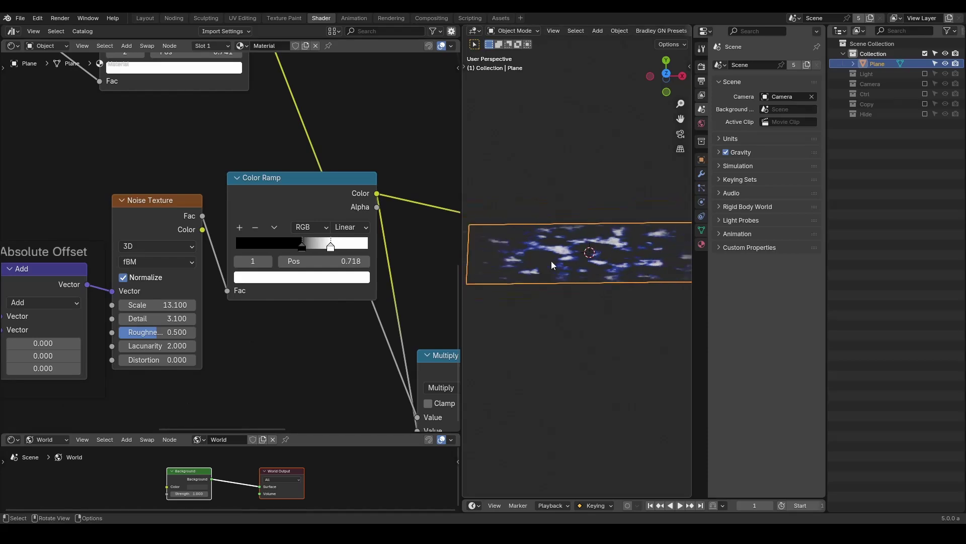
pyautogui.moveTo(196, 358); pyautogui.dragTo(396, 276, button='middle')
pyautogui.moveTo(92, 281); pyautogui.dragTo(76, 282)
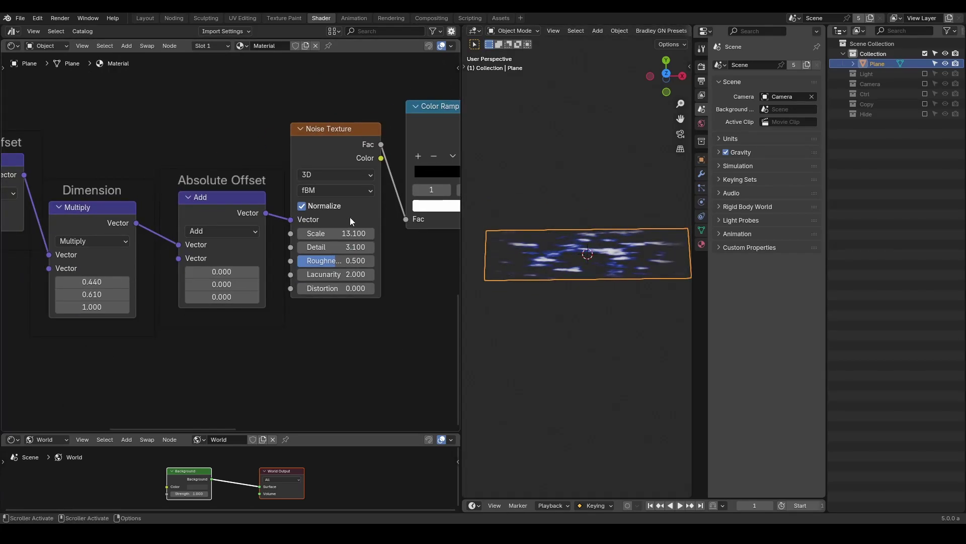
# Link the A attribute's Fac output to the Appear Mix factor and the D attribute's Fac output to the Disappear Mix factor.
pyautogui.press('Home')
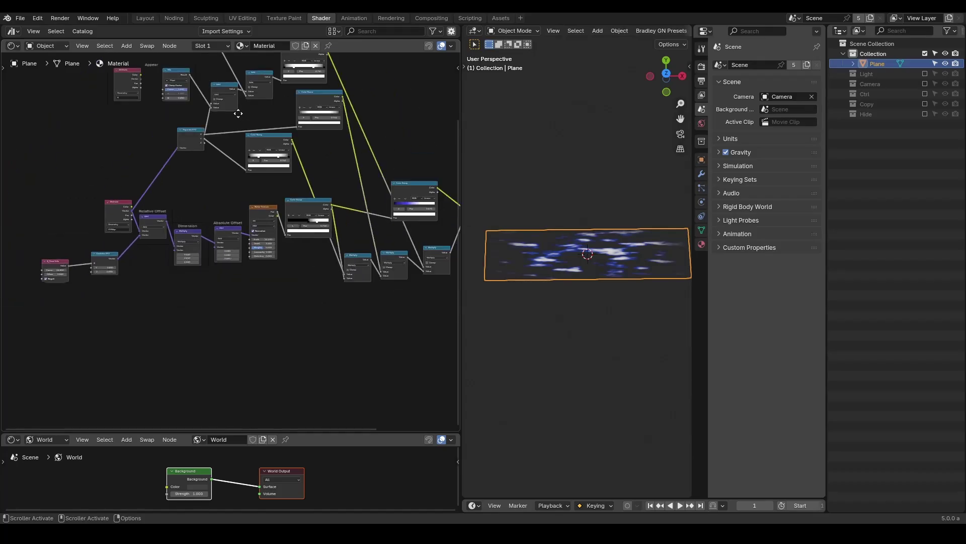
pyautogui.moveTo(238, 114); pyautogui.dragTo(297, 248, button='middle')
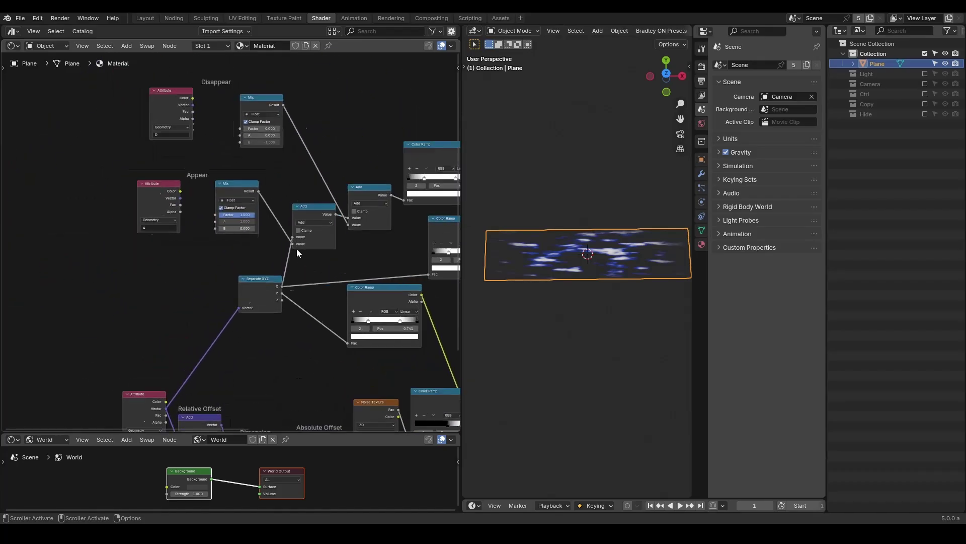
pyautogui.scroll(5, 297, 248)
pyautogui.moveTo(208, 219); pyautogui.dragTo(239, 293, button='middle')
pyautogui.scroll(3, 238, 293)
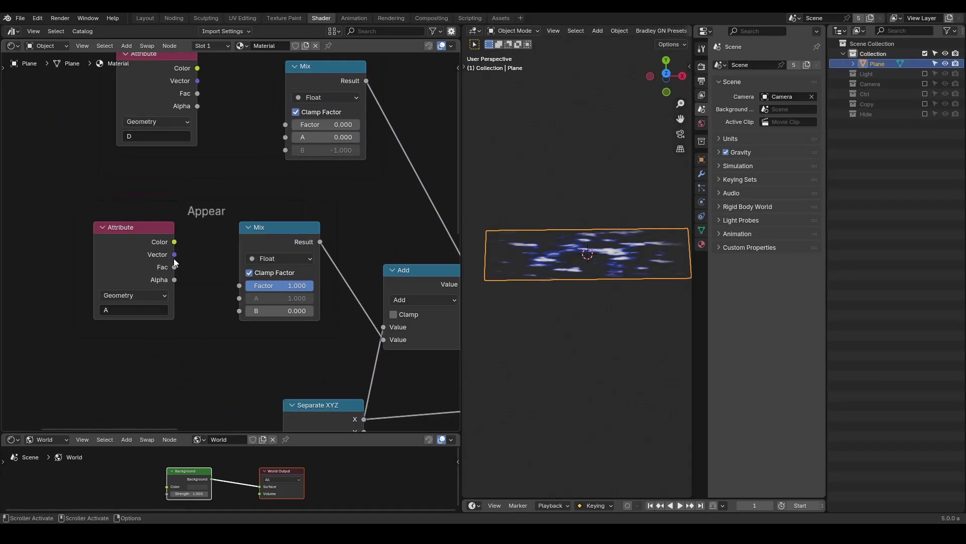
pyautogui.moveTo(174, 267); pyautogui.dragTo(239, 285)
pyautogui.moveTo(197, 93); pyautogui.dragTo(285, 124)
pyautogui.moveTo(264, 135); pyautogui.dragTo(261, 202, button='middle')
pyautogui.scroll(-1, 260, 212)
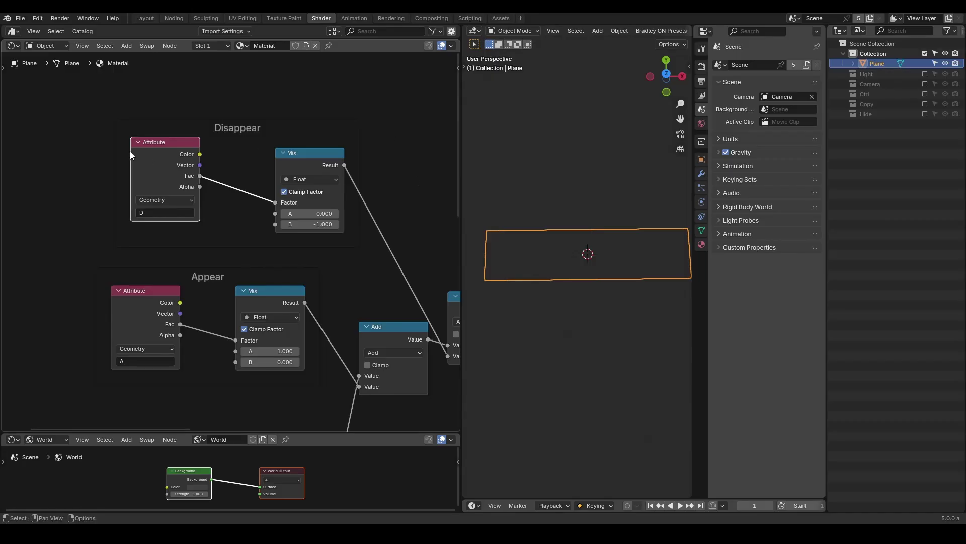
# Annotate the D and A Attribute nodes with a brace, and underline the Attribute node that feeds Separate XYZ.
pyautogui.moveTo(125, 207); pyautogui.dragTo(110, 234)
pyautogui.moveTo(91, 350); pyautogui.dragTo(108, 365)
pyautogui.scroll(-1, 411, 244)
pyautogui.scroll(-4, 410, 243)
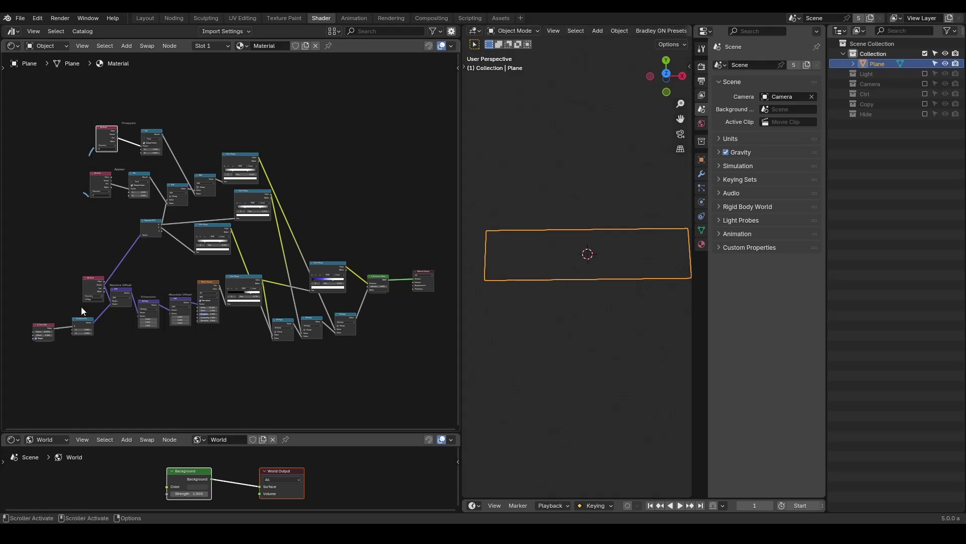
pyautogui.moveTo(73, 306); pyautogui.dragTo(101, 307)
pyautogui.moveTo(83, 145); pyautogui.dragTo(69, 173)
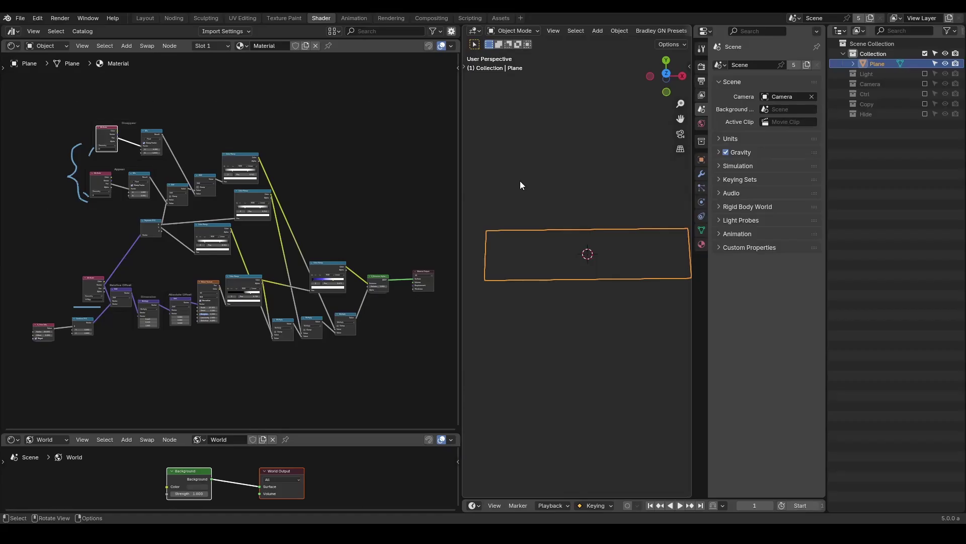
# Switch to the Noding workspace, then give the plane's Geometry Nodes group a fake user and pin it.
pyautogui.click(173, 18)
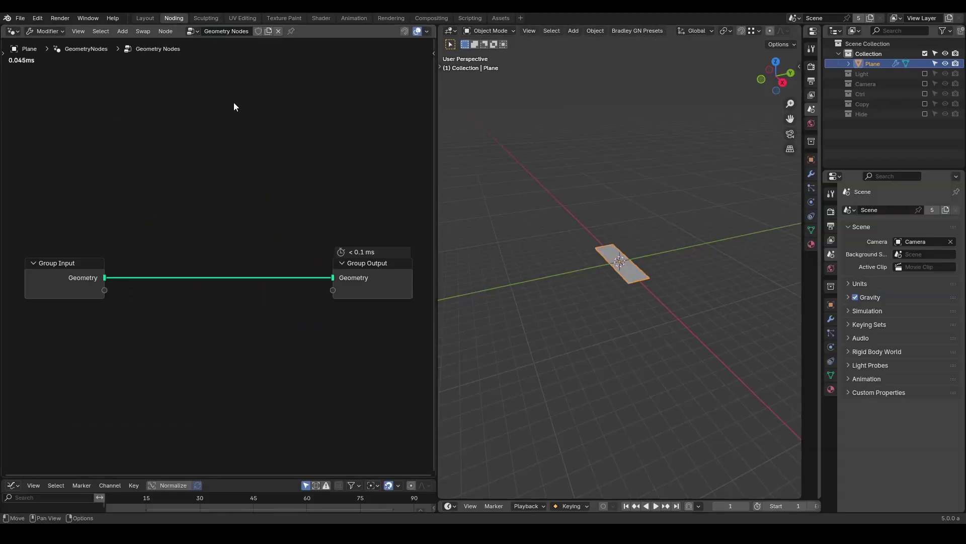
pyautogui.moveTo(686, 295); pyautogui.dragTo(724, 301, button='middle')
pyautogui.scroll(7, 724, 301)
pyautogui.moveTo(661, 258); pyautogui.dragTo(675, 274, button='middle')
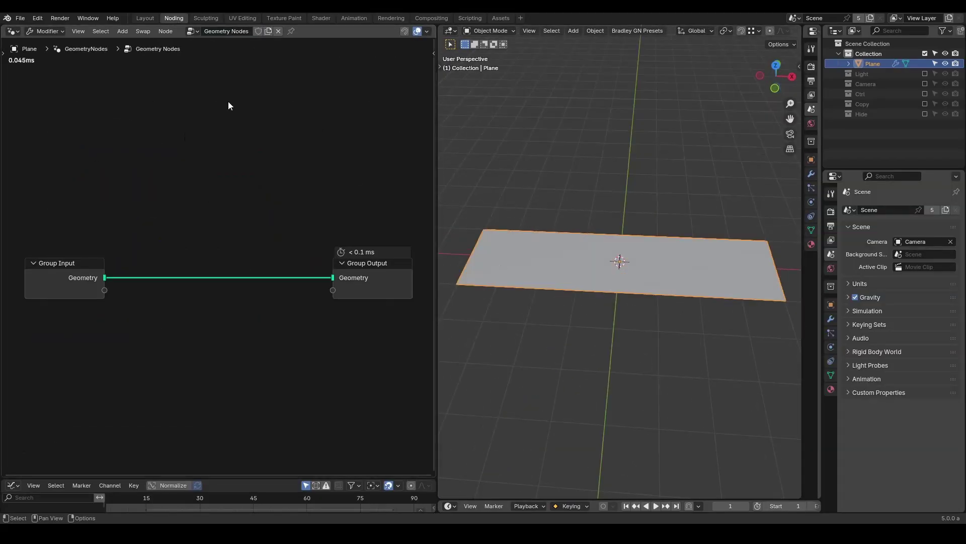
pyautogui.click(258, 32)
pyautogui.click(291, 31)
# Replace the Group Input node with a G_Curve Linear node connected to the Group Output's geometry.
pyautogui.moveTo(188, 193); pyautogui.dragTo(18, 337)
pyautogui.press('x')
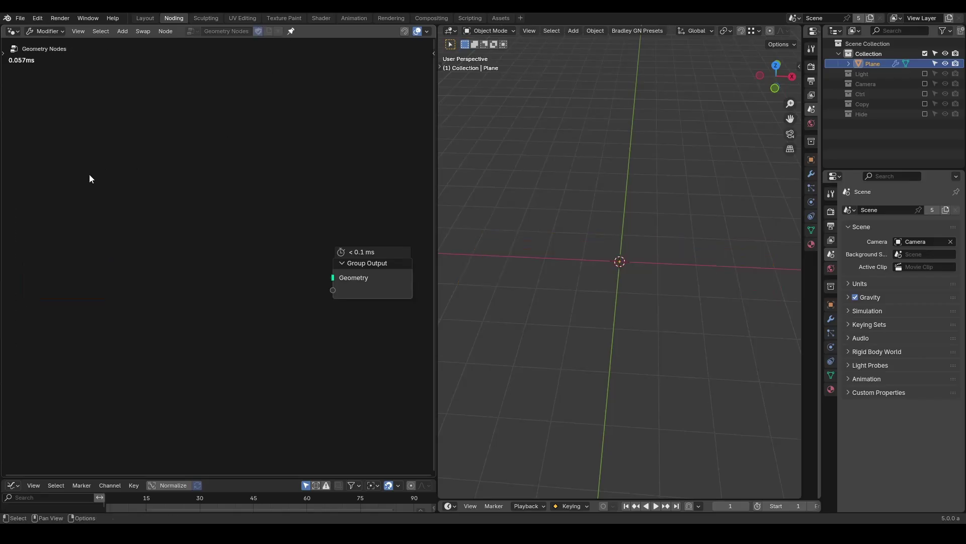
pyautogui.hotkey('shift', 'a')
pyautogui.write('curve line')
pyautogui.press('Return')
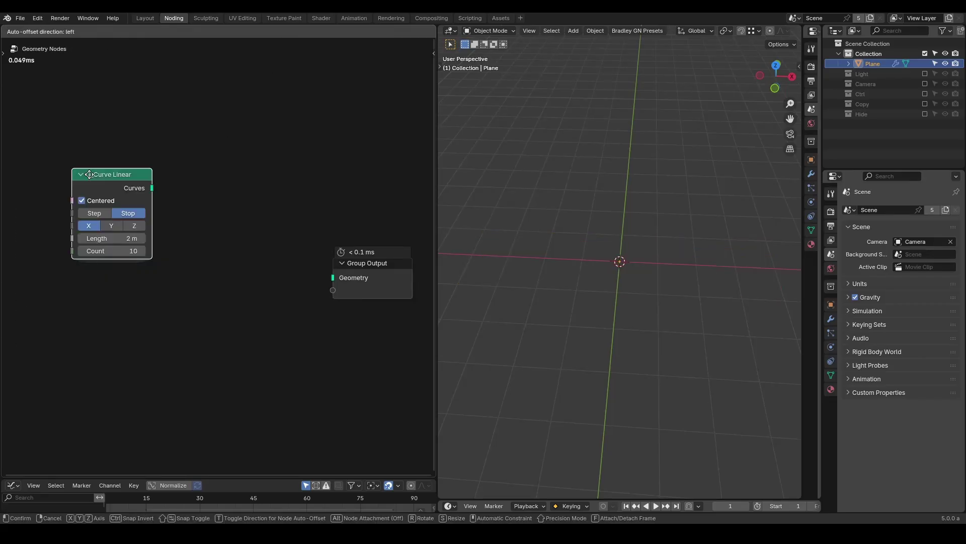
pyautogui.click(108, 222)
pyautogui.keyDown('alt'); pyautogui.keyDown('shift'); pyautogui.click(128, 234); pyautogui.keyUp('shift'); pyautogui.keyUp('alt')
pyautogui.scroll(2, 539, 249)
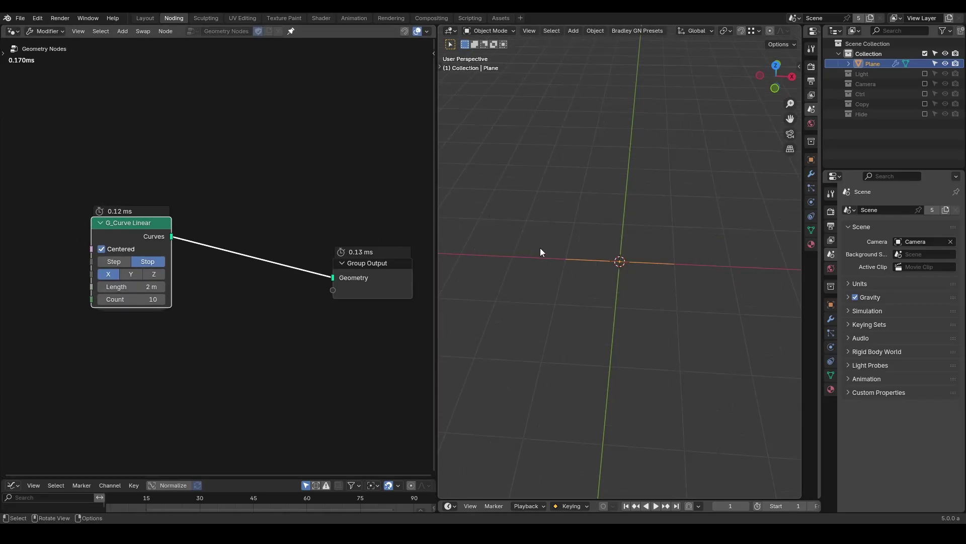
# Turn off Centered on the G_Curve Linear node and insert a G_Point Instance Geometry node between it and the Group Output.
pyautogui.moveTo(539, 247); pyautogui.dragTo(584, 250, button='middle')
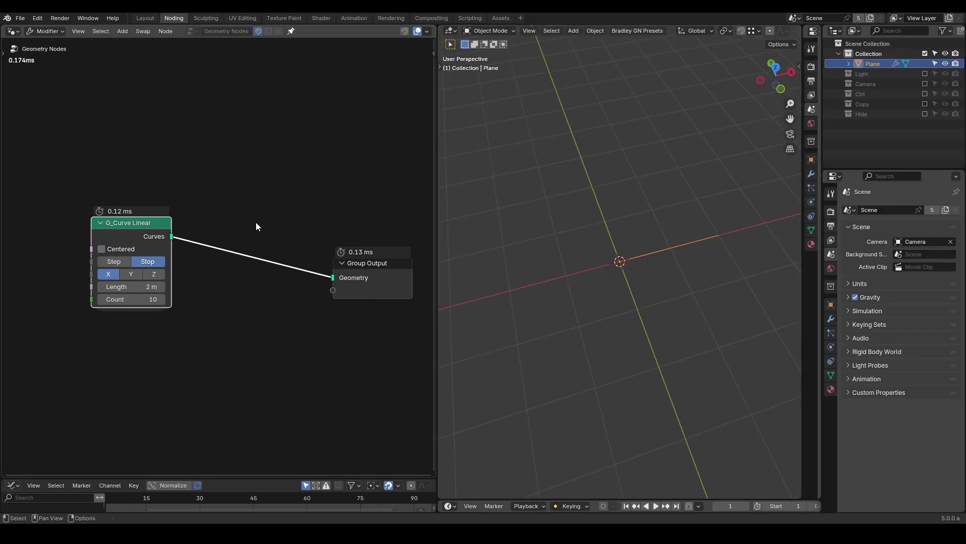
pyautogui.hotkey('shift', 'a')
pyautogui.write('point insa')
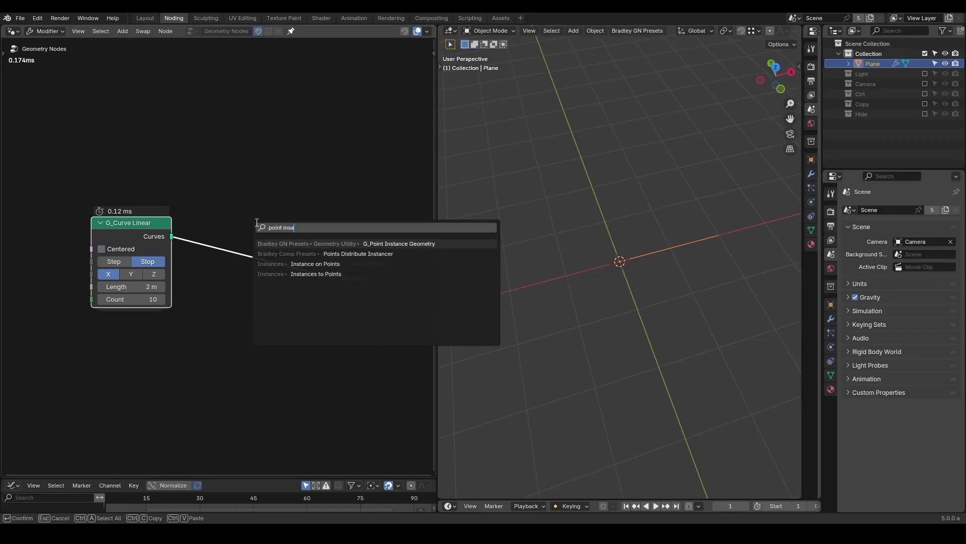
pyautogui.press('Return')
pyautogui.click(248, 218)
pyautogui.moveTo(257, 343); pyautogui.dragTo(329, 279, button='middle')
pyautogui.hotkey('shift', 'a')
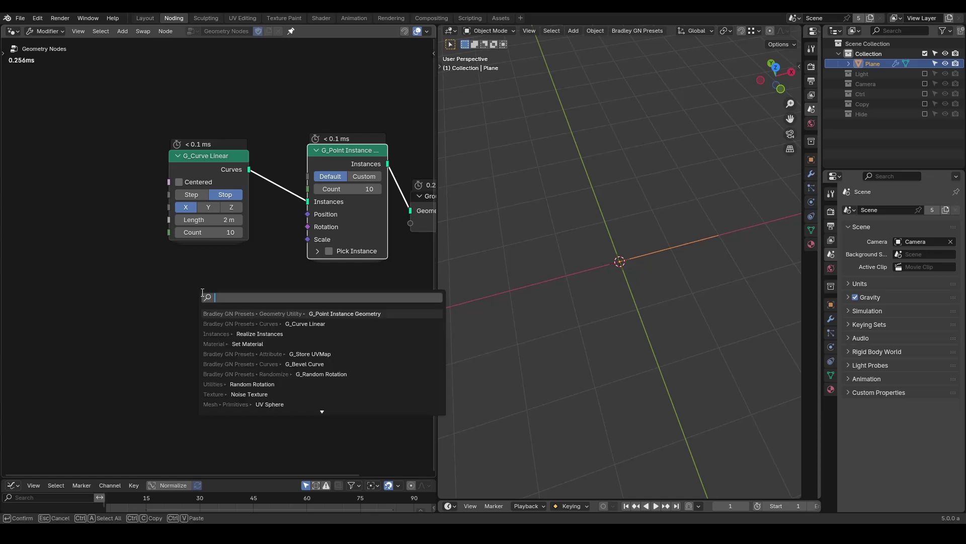
pyautogui.write('random')
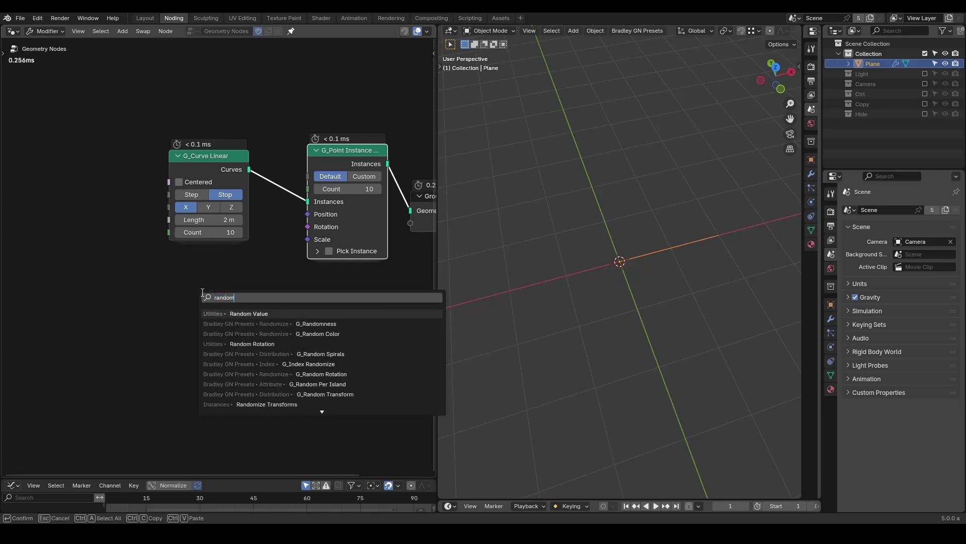
pyautogui.write(' rota')
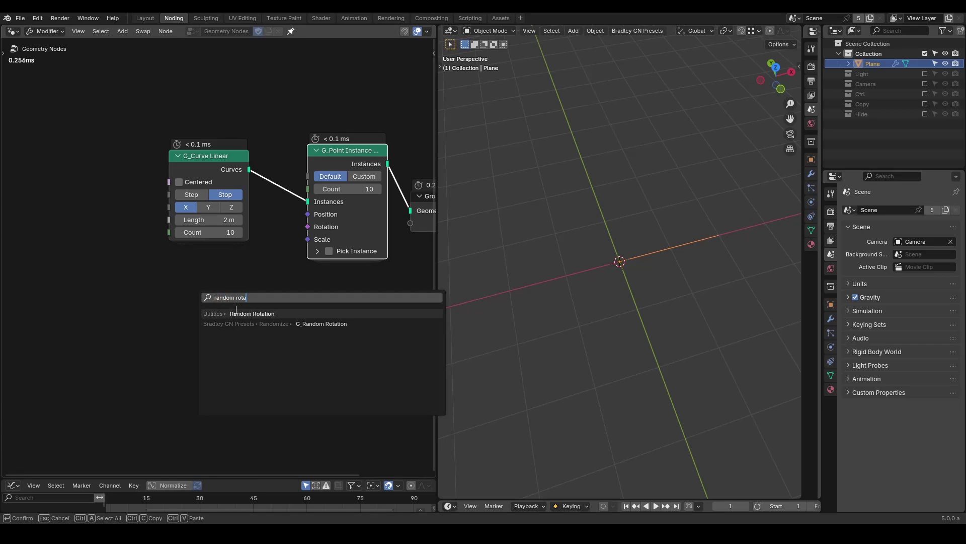
pyautogui.press('Return')
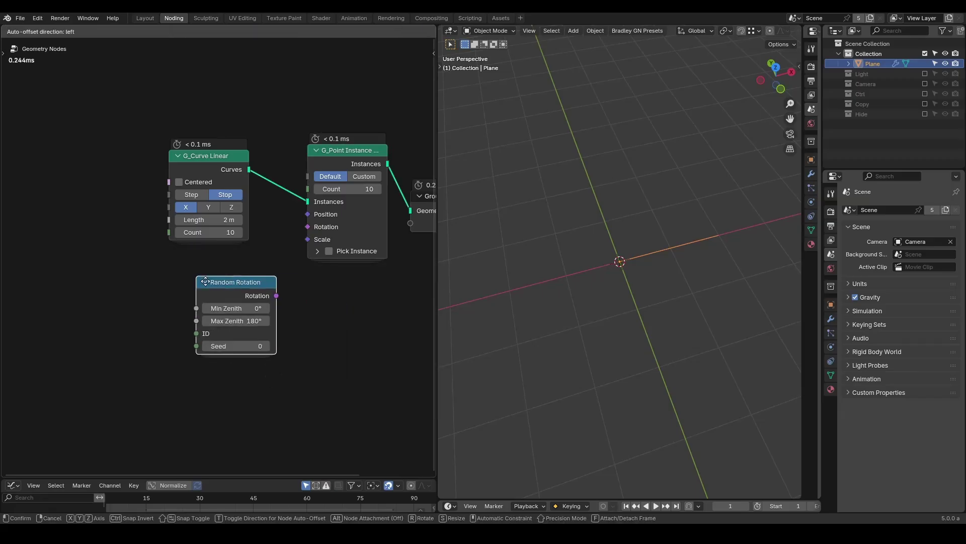
pyautogui.click(303, 265)
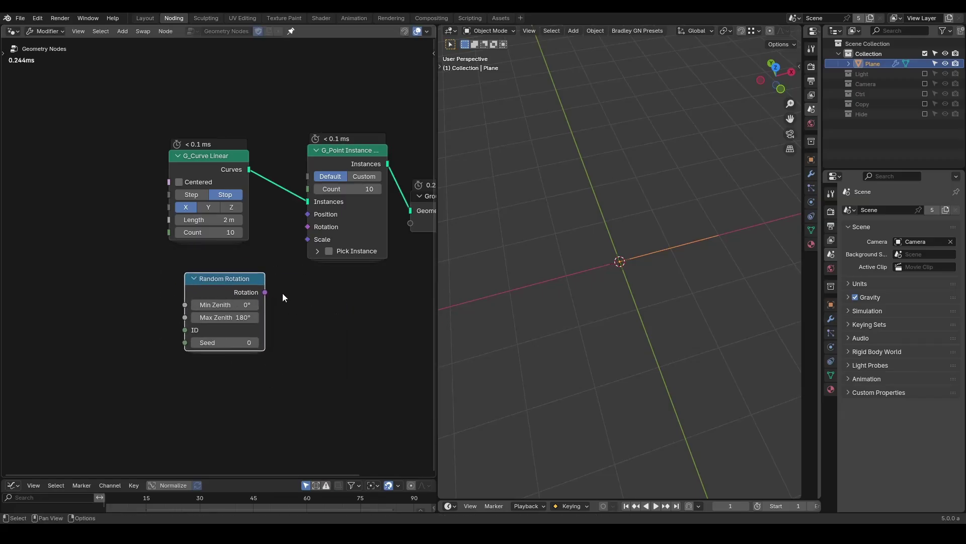
pyautogui.moveTo(265, 292); pyautogui.dragTo(307, 227)
pyautogui.moveTo(639, 304); pyautogui.dragTo(657, 244, button='middle')
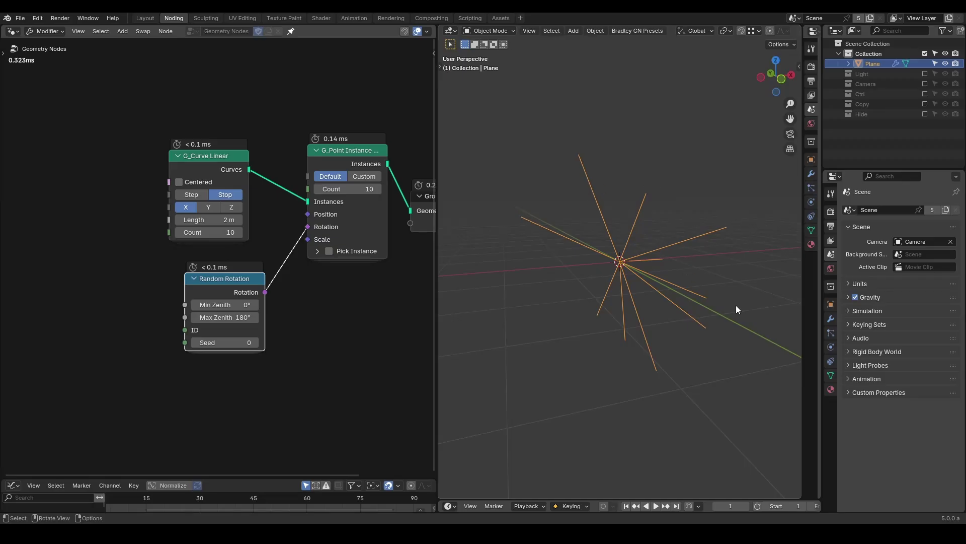
pyautogui.press('x')
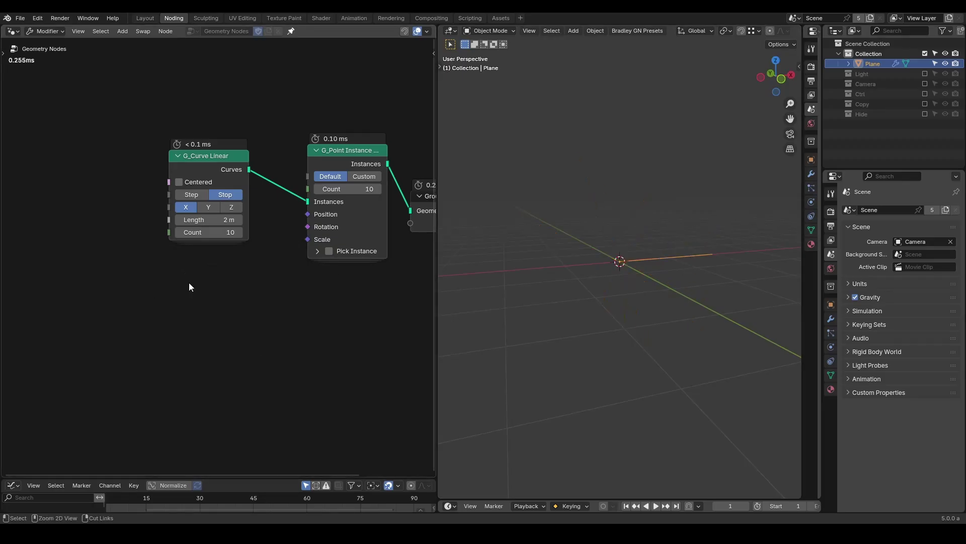
# Add a G_Random Rotation node and link its Rotation output to the point instance node's Rotation input.
pyautogui.hotkey('shift', 'a')
pyautogui.write('random rota')
pyautogui.press('Down')
pyautogui.press('Return')
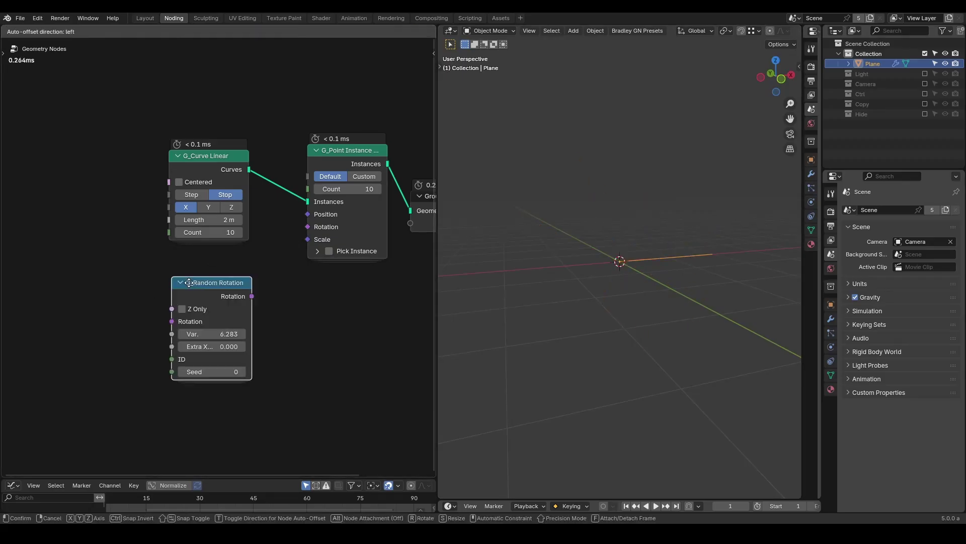
pyautogui.click(266, 327)
pyautogui.moveTo(262, 283); pyautogui.dragTo(307, 227)
# Enable Z Only on the G_Random Rotation node, with its Extra value at 0.430 and Seed at 45.
pyautogui.click(203, 296)
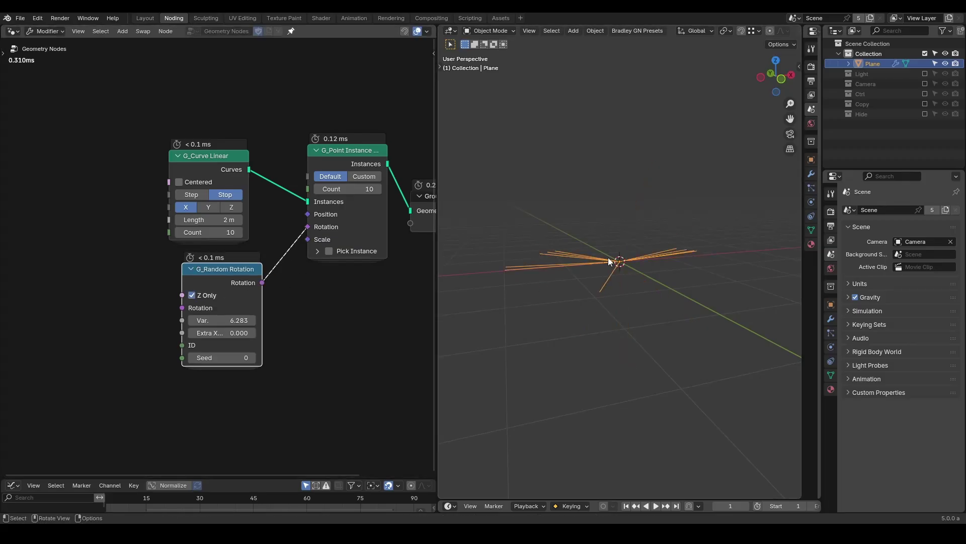
pyautogui.moveTo(608, 258); pyautogui.dragTo(605, 298, button='middle')
pyautogui.moveTo(539, 284); pyautogui.dragTo(559, 264, button='middle')
pyautogui.moveTo(222, 333); pyautogui.dragTo(701, 216)
pyautogui.moveTo(236, 357); pyautogui.dragTo(400, 294)
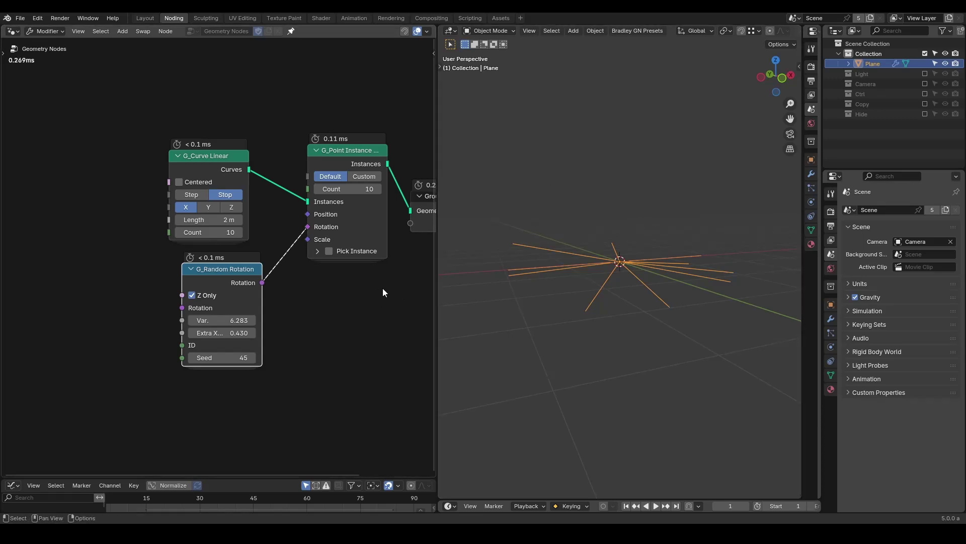
# Move the Group Output farther from the point instance node and insert a G_Bevel Curve node on the link between them.
pyautogui.moveTo(382, 288); pyautogui.dragTo(116, 288, button='middle')
pyautogui.scroll(-3, 116, 287)
pyautogui.moveTo(209, 230); pyautogui.dragTo(397, 218)
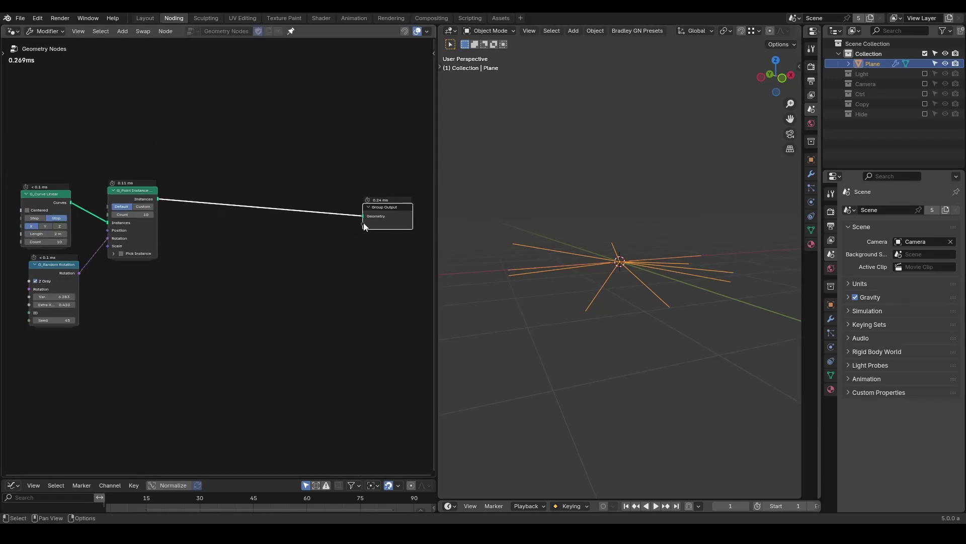
pyautogui.moveTo(364, 222); pyautogui.dragTo(286, 223, button='middle')
pyautogui.scroll(4, 244, 245)
pyautogui.hotkey('shift', 'a')
pyautogui.write('bevel')
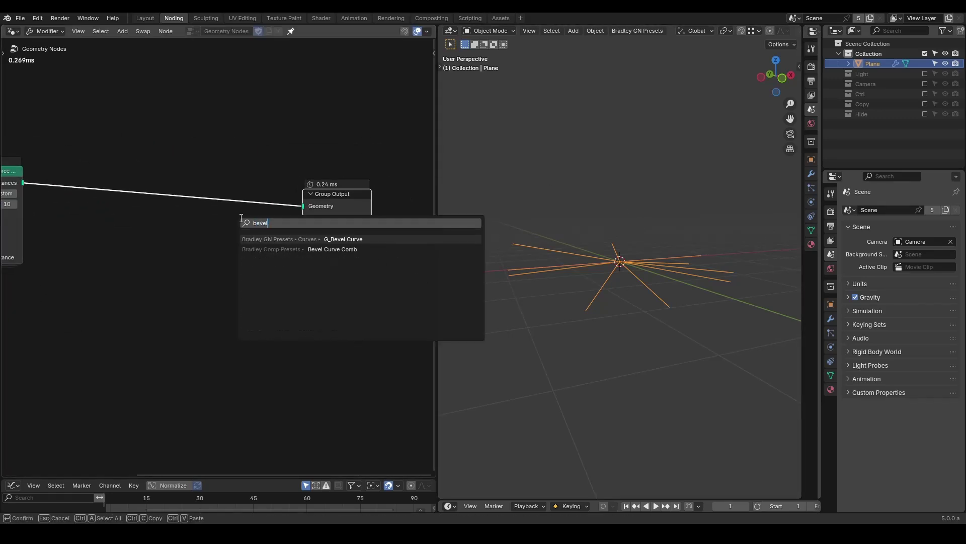
pyautogui.press('Return')
pyautogui.click(252, 185)
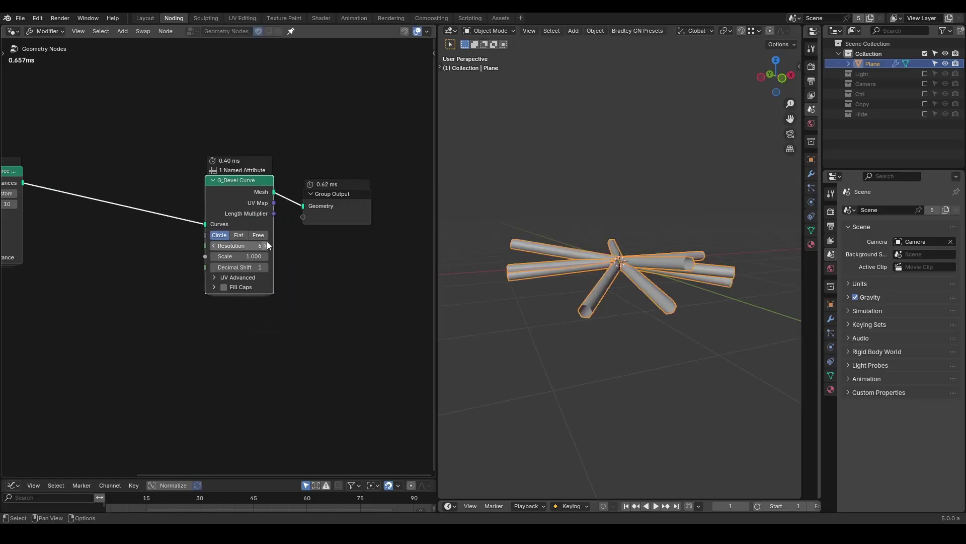
# Set the G_Bevel Curve profile to Flat with a Scale of 5.100.
pyautogui.scroll(1, 267, 245)
pyautogui.click(252, 229)
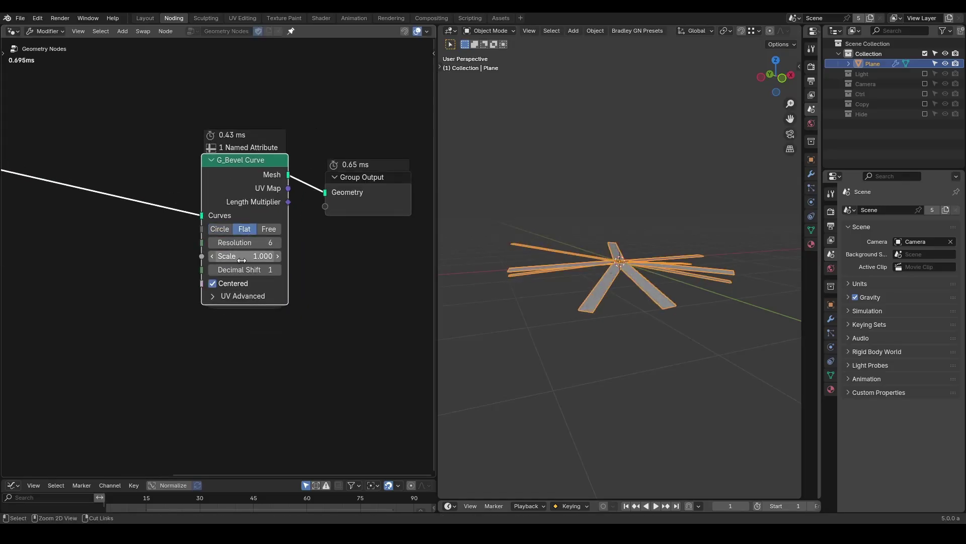
pyautogui.moveTo(242, 259); pyautogui.dragTo(294, 260)
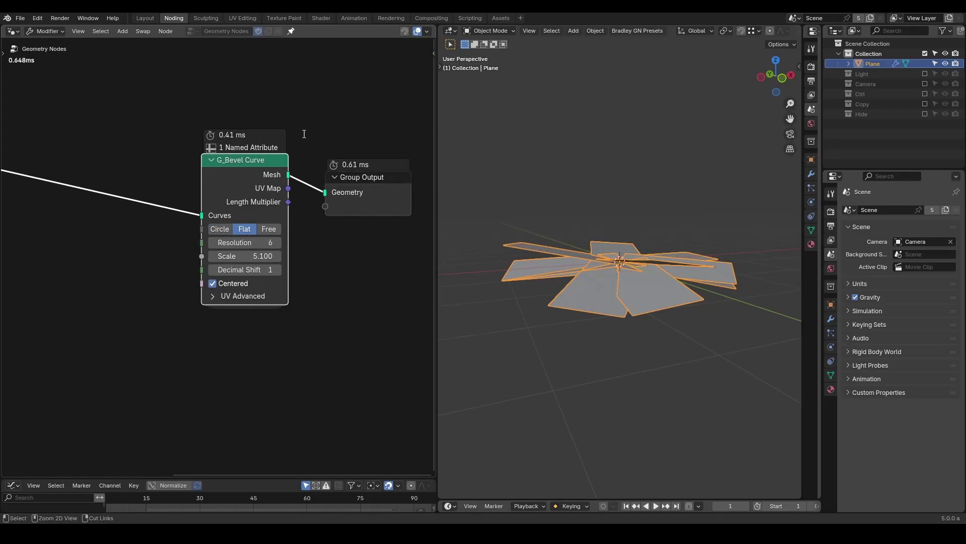
# Insert a G_Store UVMap node after G_Bevel Curve and link the bevel node's UV Map output to its UV Map input.
pyautogui.hotkey('shift', 'a')
pyautogui.write('store uv')
pyautogui.press('Return')
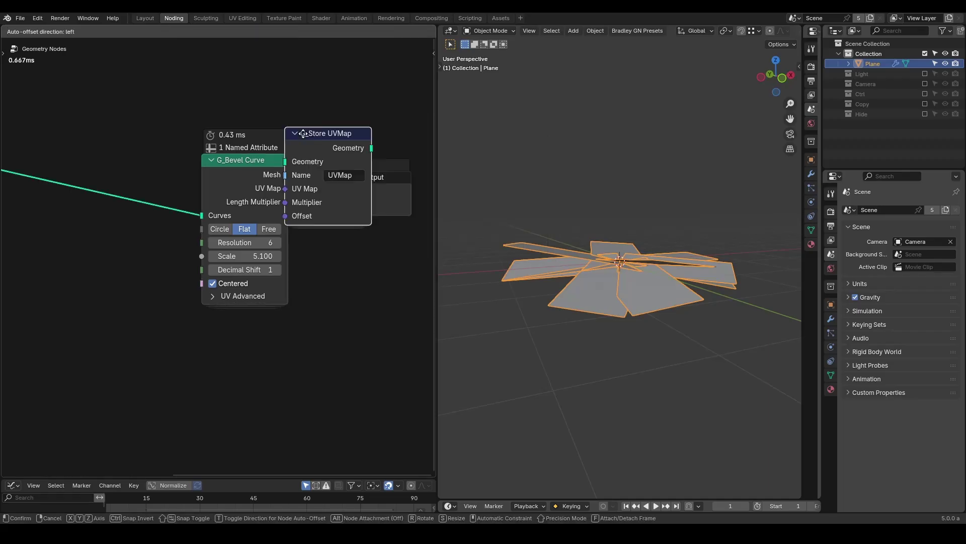
pyautogui.click(303, 134)
pyautogui.moveTo(188, 189); pyautogui.dragTo(214, 189)
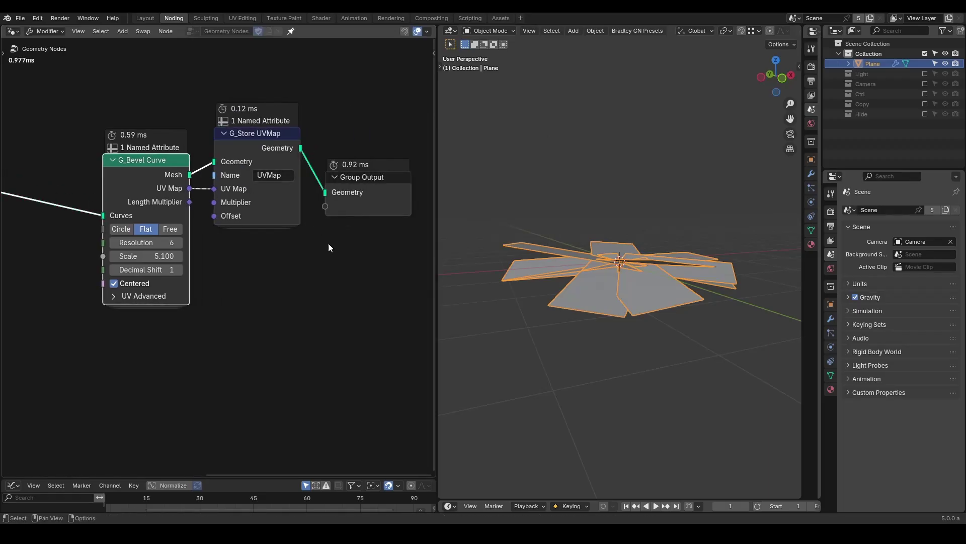
# Insert a Set Material node between G_Store UVMap and the Group Output, and assign Material to it.
pyautogui.moveTo(328, 243); pyautogui.dragTo(253, 245, button='middle')
pyautogui.moveTo(298, 190); pyautogui.dragTo(407, 167)
pyautogui.hotkey('shift', 'a')
pyautogui.write('set ma')
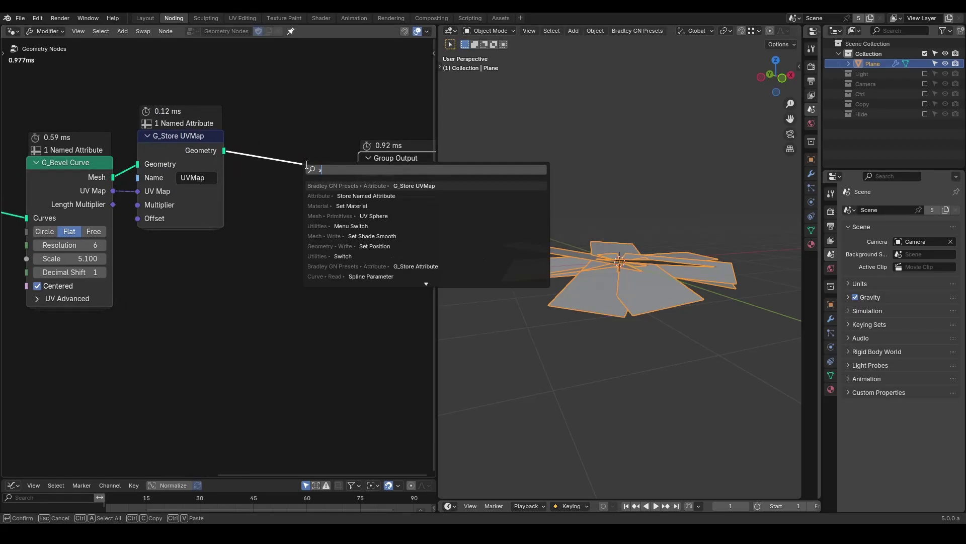
pyautogui.press('Return')
pyautogui.click(293, 193)
pyautogui.click(294, 193)
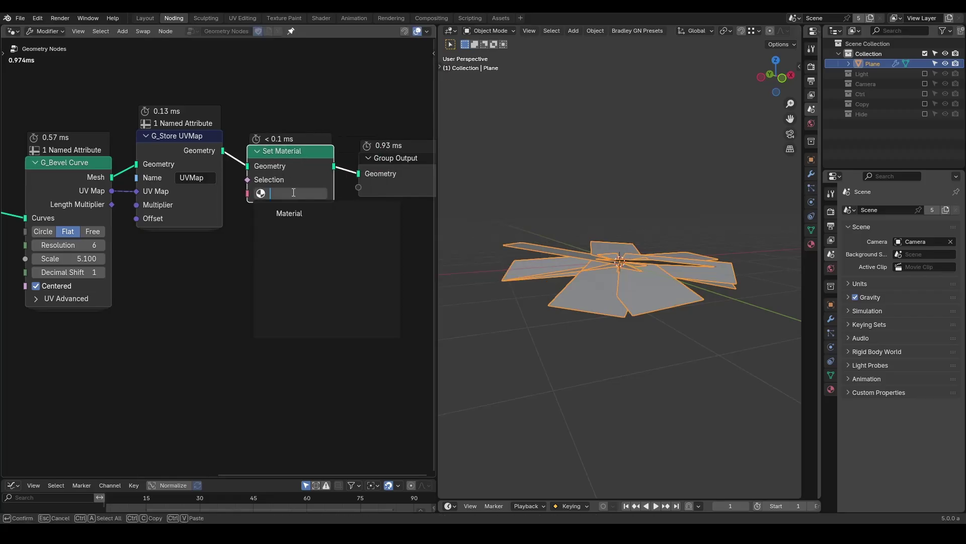
pyautogui.click(300, 213)
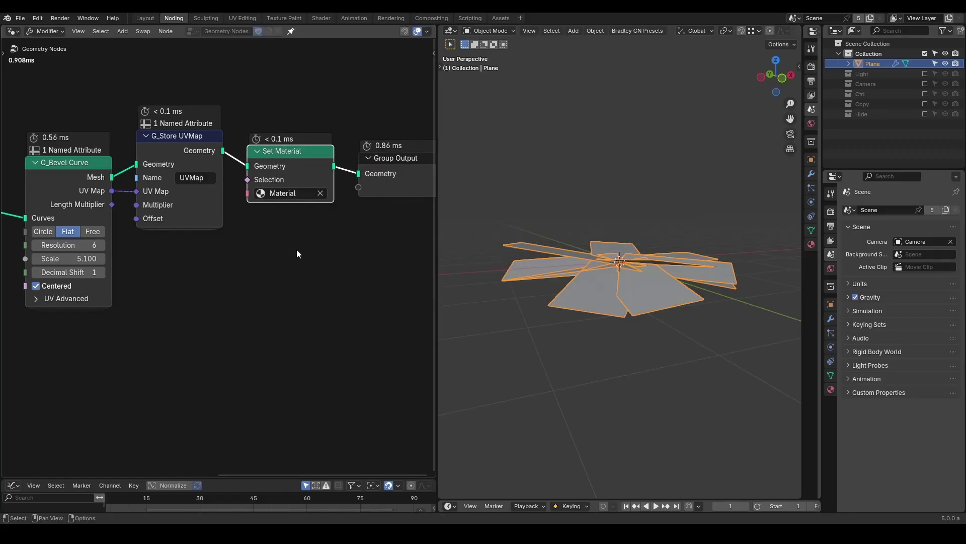
# Switch the 3D viewport to rendered shading and view the strips from above.
pyautogui.moveTo(222, 307); pyautogui.dragTo(387, 270, button='middle')
pyautogui.scroll(-2, 388, 270)
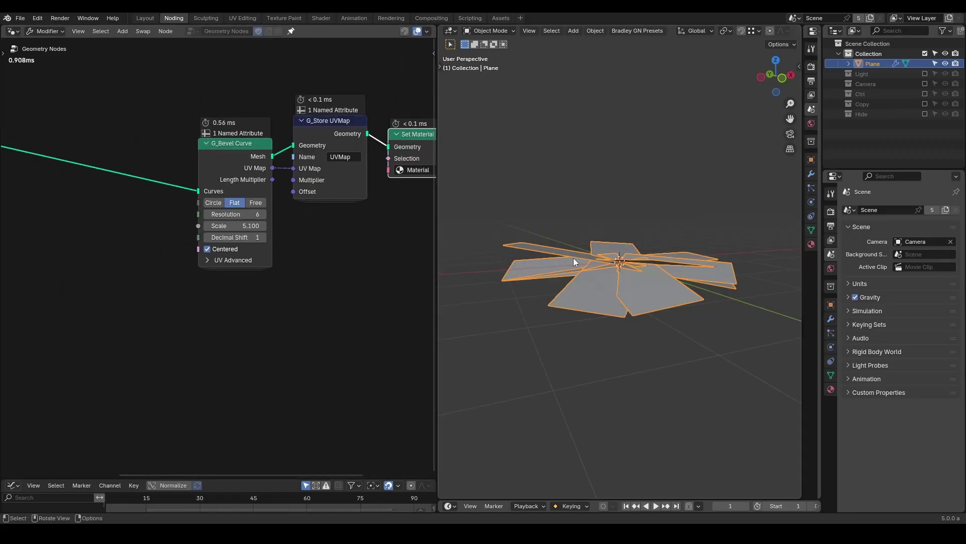
pyautogui.press('z')
pyautogui.click(573, 205)
pyautogui.moveTo(652, 249)
pyautogui.mouseDown(button='middle')
pyautogui.moveTo(626, 279)
pyautogui.moveTo(626, 173)
pyautogui.mouseUp(button='middle')
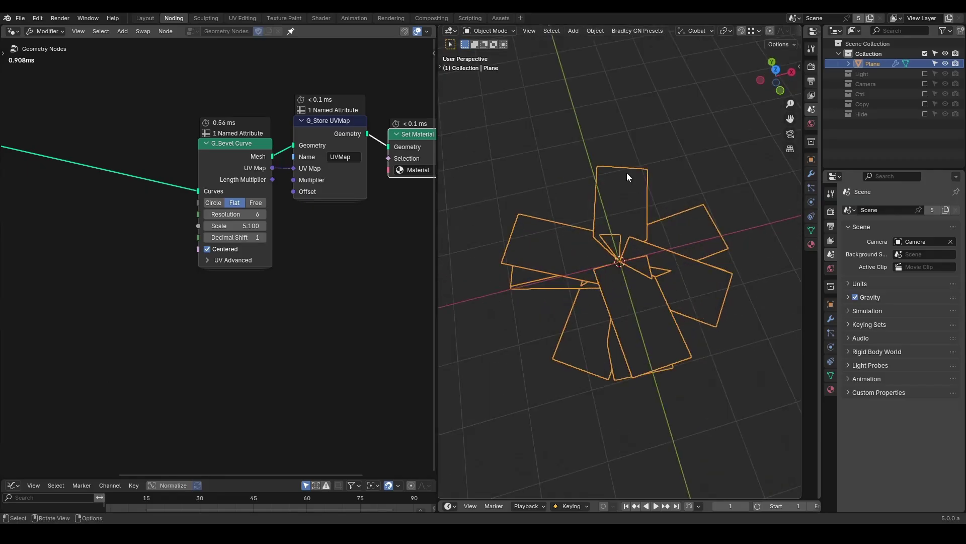
# Insert a Store Named Attribute node between the point instance node and G_Bevel Curve.
pyautogui.scroll(-4, 242, 250)
pyautogui.moveTo(166, 232); pyautogui.dragTo(274, 228, button='middle')
pyautogui.scroll(3, 273, 228)
pyautogui.hotkey('shift', 'a')
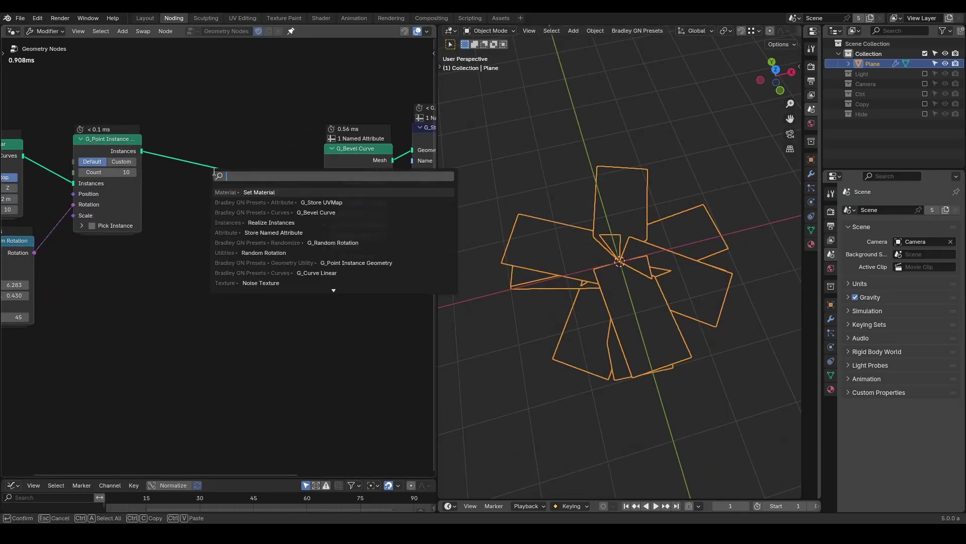
pyautogui.write('store named')
pyautogui.press('Return')
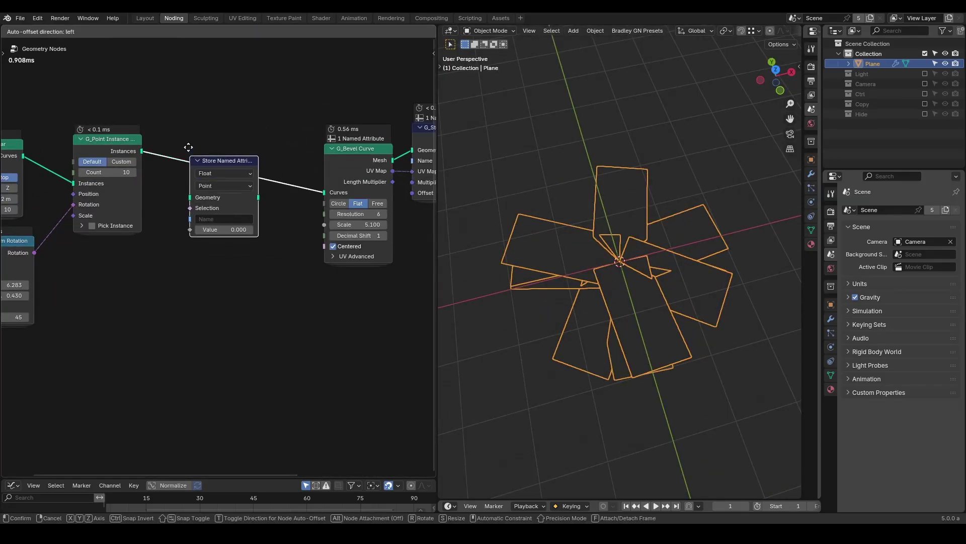
pyautogui.click(201, 125)
# Set the Store Named Attribute node's domain to Instance and name its attribute A.
pyautogui.scroll(2, 213, 120)
pyautogui.click(212, 119)
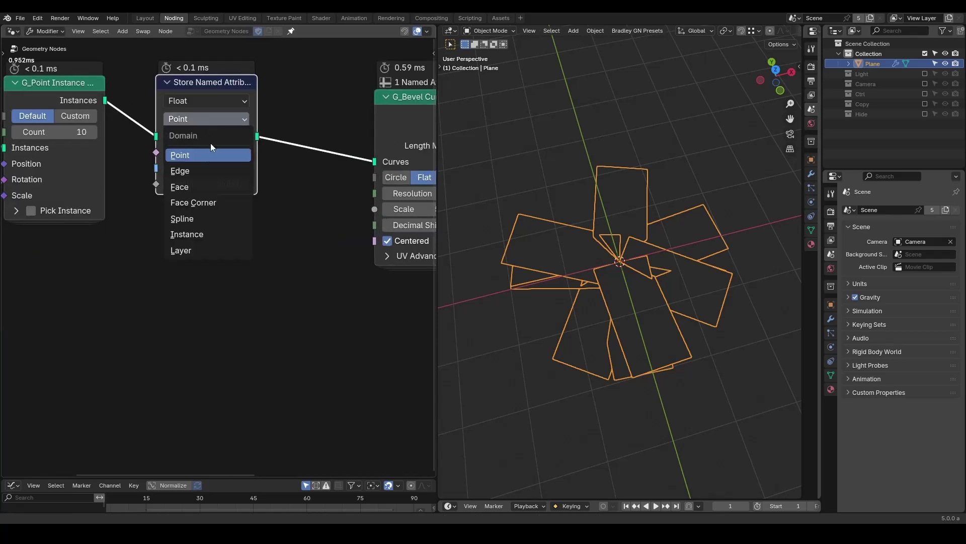
pyautogui.click(210, 233)
pyautogui.click(206, 168)
pyautogui.write('A')
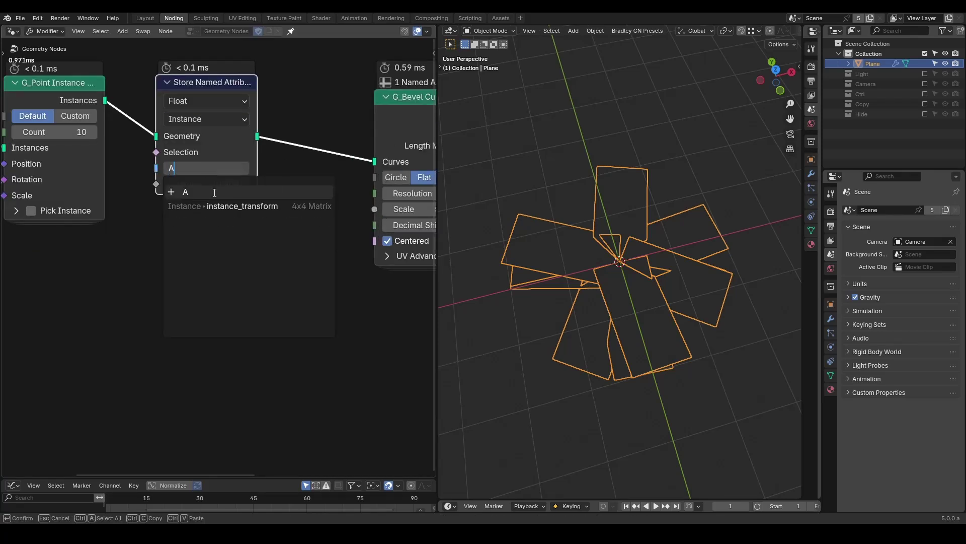
pyautogui.click(215, 191)
# Duplicate the A Store Named Attribute node, place the copy after it in the chain, and name its attribute D.
pyautogui.hotkey('shift', 'd')
pyautogui.click(285, 88)
pyautogui.click(287, 168)
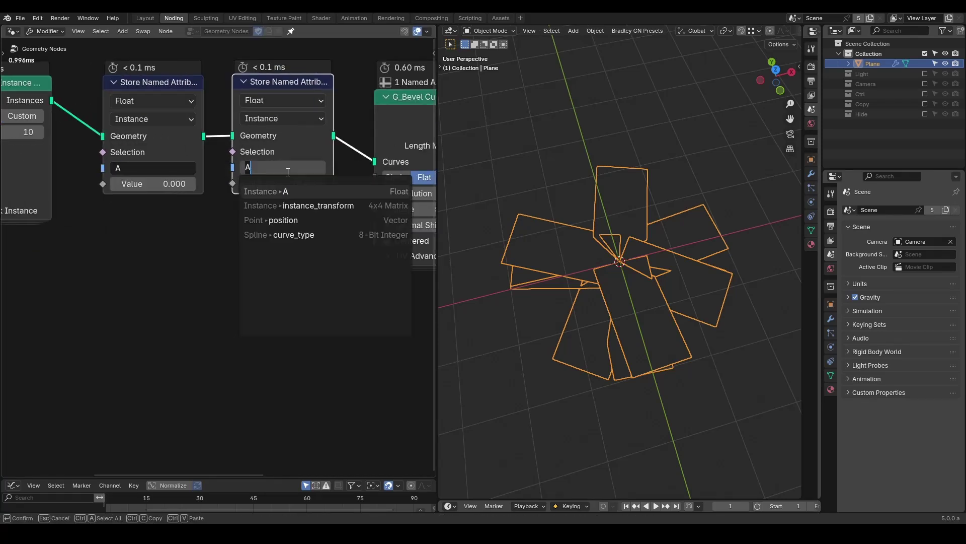
pyautogui.write('D')
pyautogui.click(295, 193)
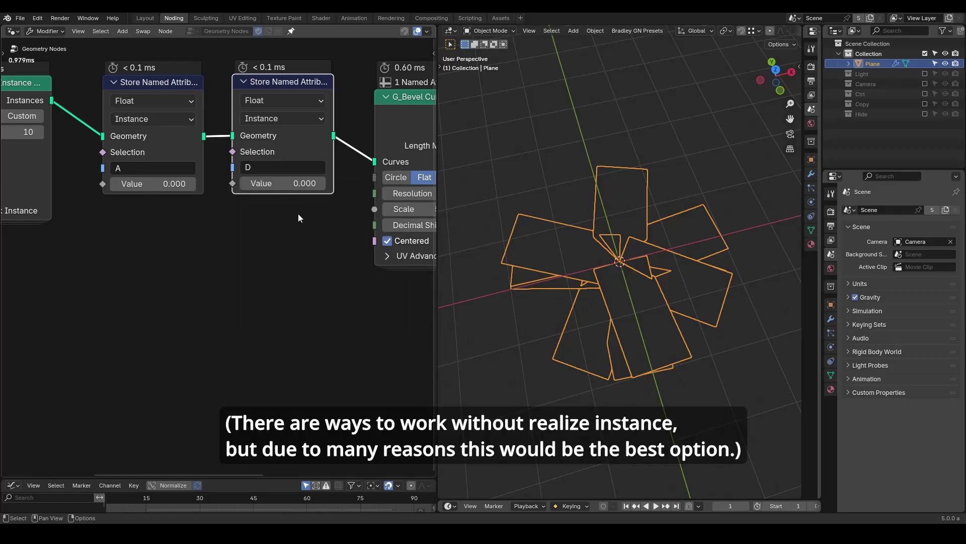
# Set the A attribute's value to 0.690 and insert a Realize Instances node between the D attribute node and G_Bevel Curve.
pyautogui.scroll(-3, 211, 241)
pyautogui.moveTo(103, 223); pyautogui.dragTo(134, 223)
pyautogui.hotkey('shift', 'a')
pyautogui.write('reali')
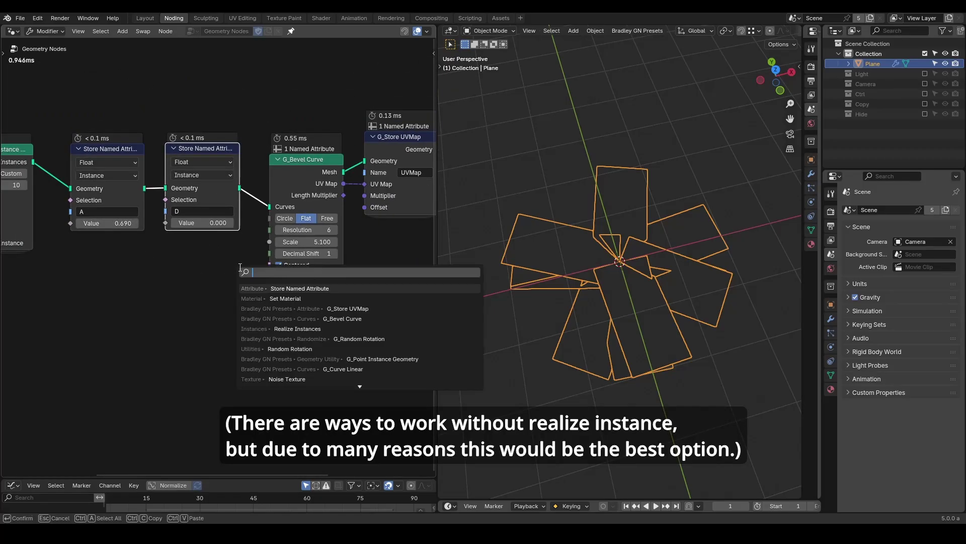
pyautogui.press('Return')
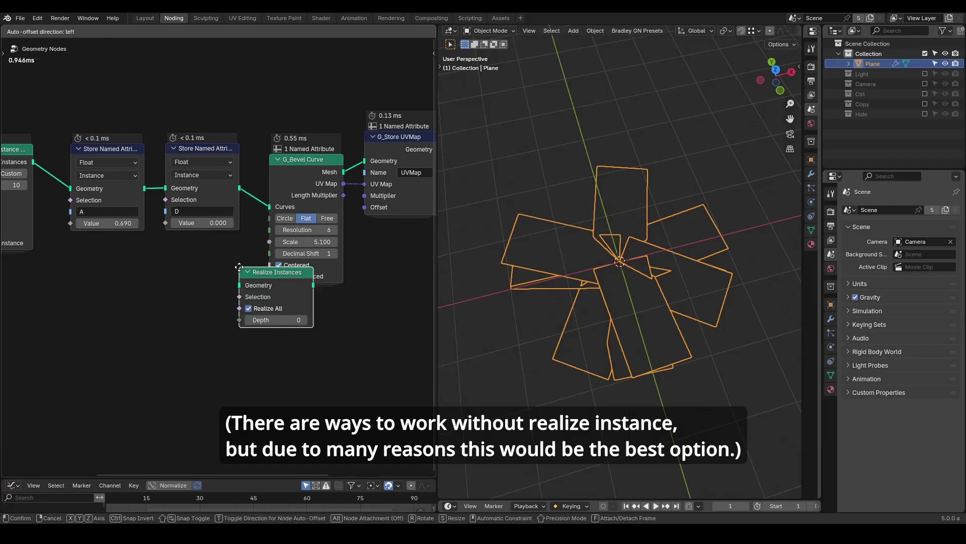
pyautogui.click(254, 183)
# Set the stored A attribute's value to 0.980.
pyautogui.scroll(2, 209, 296)
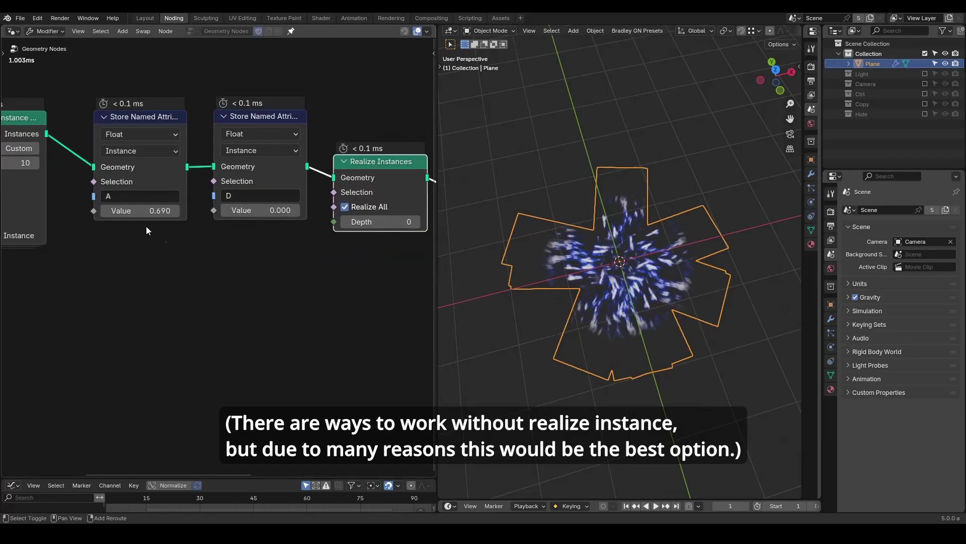
pyautogui.moveTo(151, 210)
pyautogui.mouseDown()
pyautogui.moveTo(126, 211)
pyautogui.moveTo(206, 211)
pyautogui.moveTo(116, 210)
pyautogui.moveTo(161, 210)
pyautogui.moveTo(116, 211)
pyautogui.moveTo(160, 211)
pyautogui.moveTo(115, 210)
pyautogui.moveTo(151, 210)
pyautogui.moveTo(143, 207)
pyautogui.mouseUp()
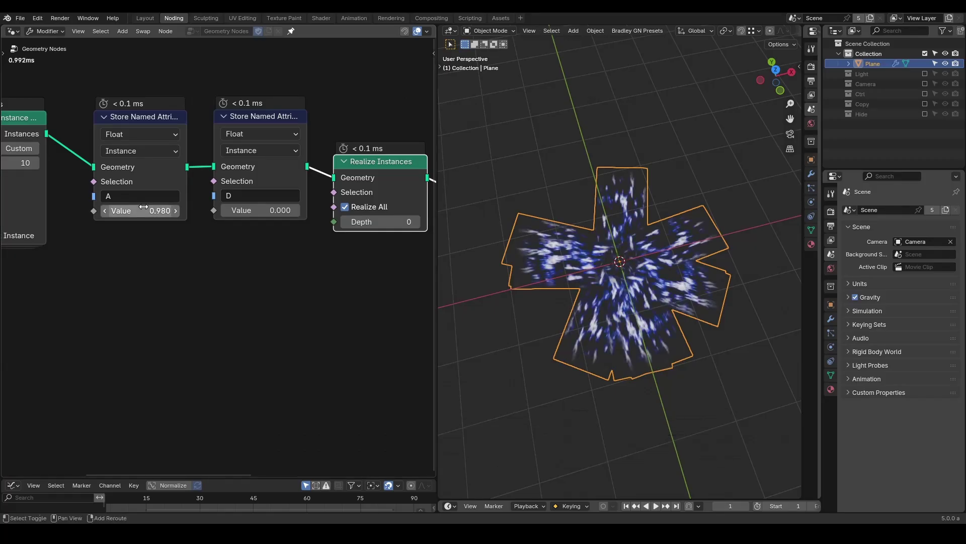
pyautogui.scroll(-2, 168, 232)
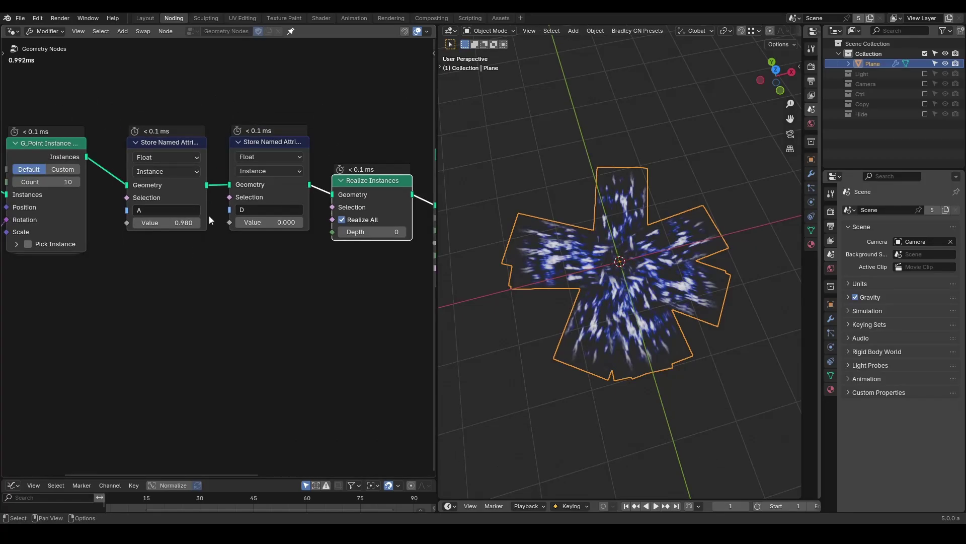
# Set the stored D attribute's value to 0.200 and annotate two of the strips in the viewport with outward-pointing red arrows.
pyautogui.moveTo(272, 222)
pyautogui.mouseDown()
pyautogui.moveTo(327, 222)
pyautogui.moveTo(274, 222)
pyautogui.moveTo(282, 222)
pyautogui.mouseUp()
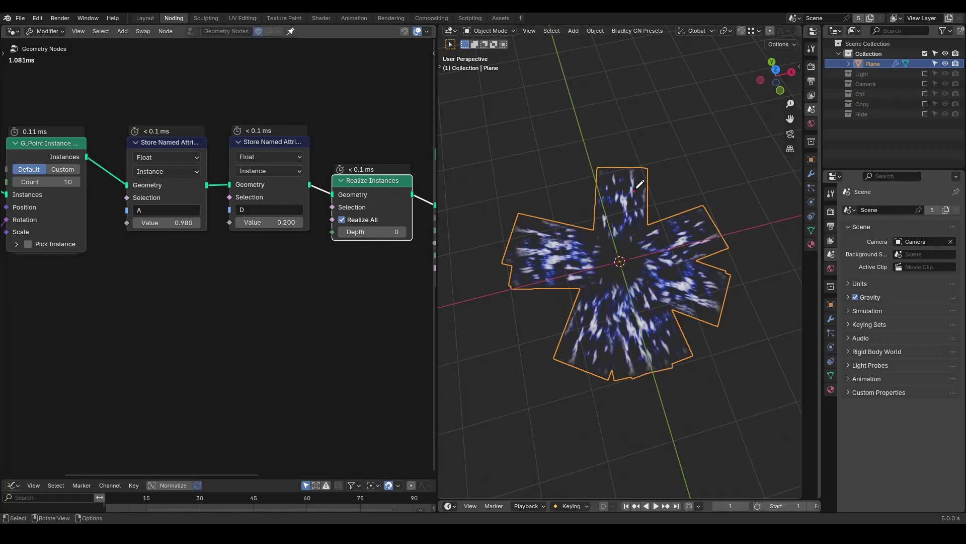
pyautogui.moveTo(635, 191); pyautogui.dragTo(661, 116)
pyautogui.moveTo(648, 114)
pyautogui.mouseDown()
pyautogui.moveTo(669, 106)
pyautogui.moveTo(671, 127)
pyautogui.mouseUp()
pyautogui.moveTo(686, 229); pyautogui.dragTo(728, 211)
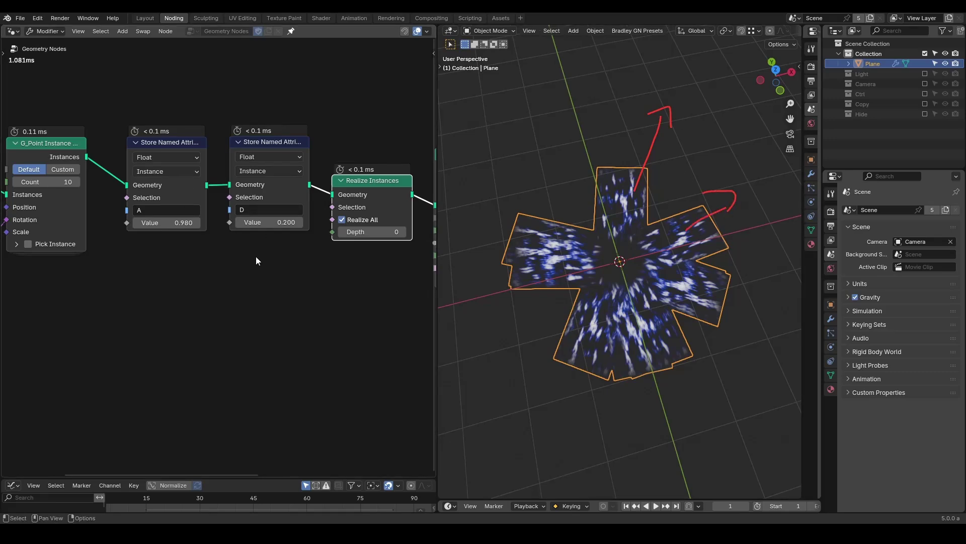
# Insert a Reverse Curve node between Realize Instances and G_Bevel Curve.
pyautogui.moveTo(298, 279); pyautogui.dragTo(255, 272, button='middle')
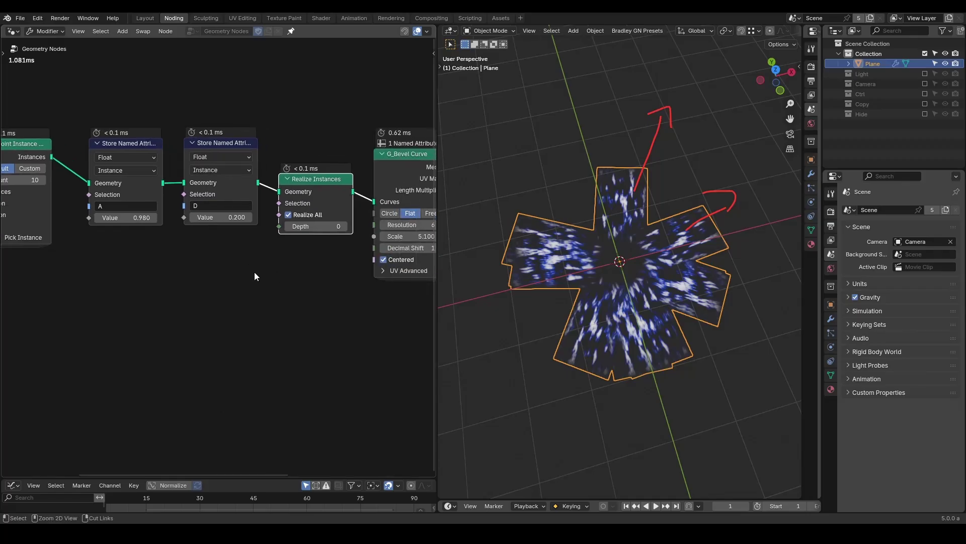
pyautogui.hotkey('shift', 'a')
pyautogui.write('reverse')
pyautogui.click(317, 293)
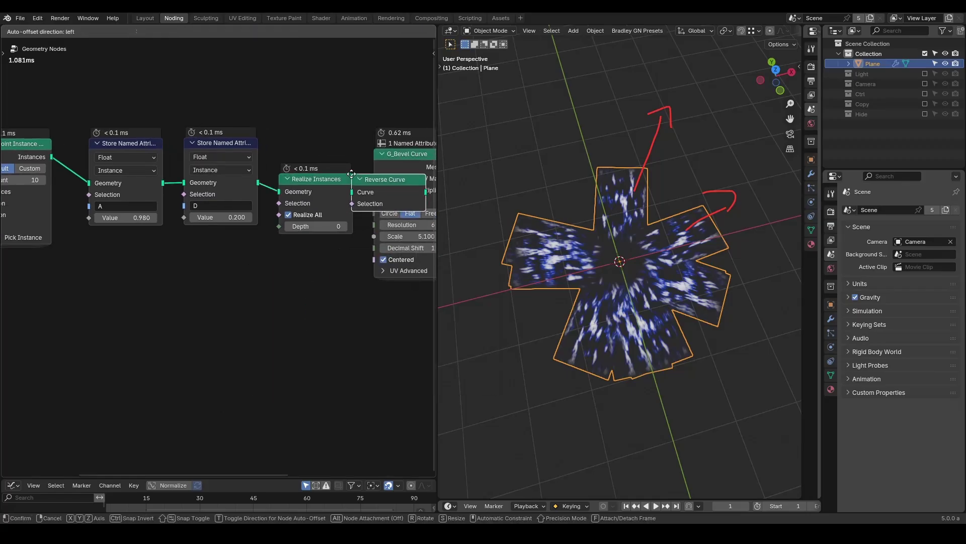
pyautogui.click(354, 181)
pyautogui.moveTo(307, 257)
pyautogui.mouseDown(button='middle')
pyautogui.moveTo(261, 261)
pyautogui.moveTo(315, 261)
pyautogui.mouseUp(button='middle')
# Test the mask direction by setting the stored A value to 0.930 and the D value to 1.020.
pyautogui.moveTo(227, 221); pyautogui.dragTo(196, 221)
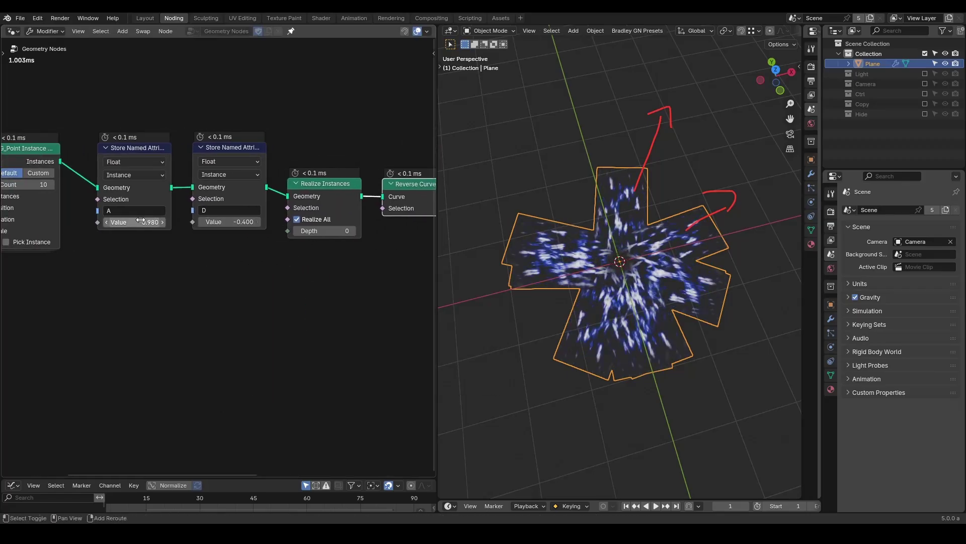
pyautogui.moveTo(136, 222)
pyautogui.mouseDown()
pyautogui.moveTo(113, 222)
pyautogui.moveTo(134, 222)
pyautogui.mouseUp()
pyautogui.moveTo(229, 221); pyautogui.dragTo(246, 221)
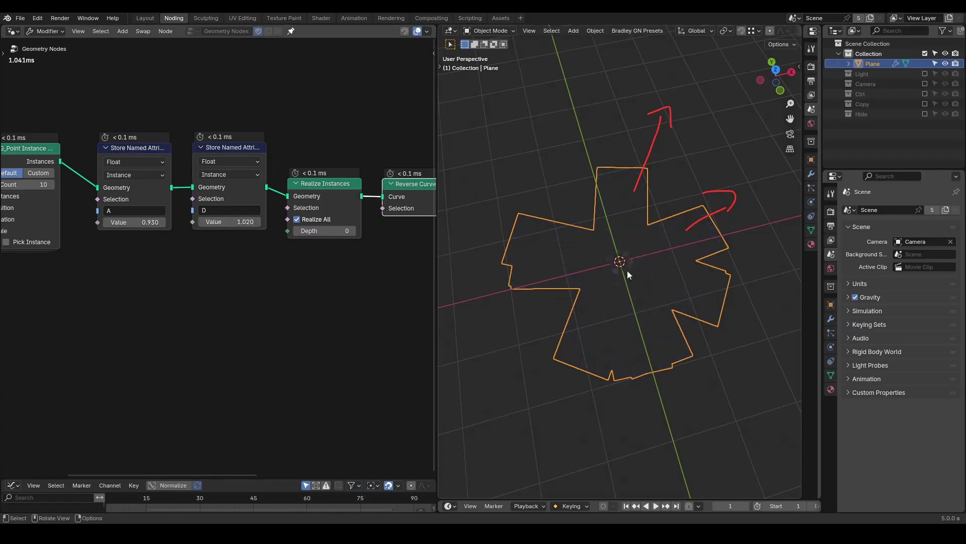
# Add a G_Delay Falloff node below the G_Point Instance node.
pyautogui.moveTo(140, 306); pyautogui.dragTo(265, 256, button='middle')
pyautogui.hotkey('shift', 'a')
pyautogui.write('delay')
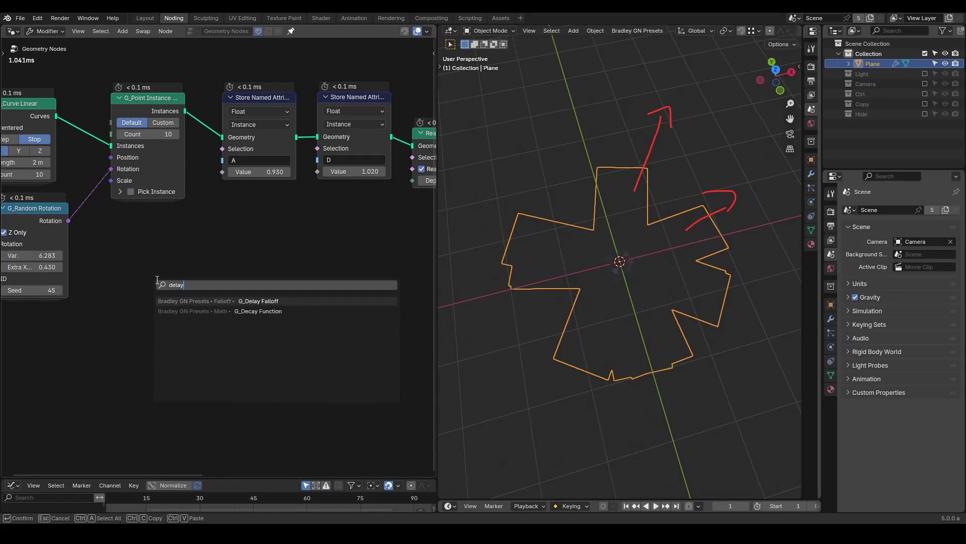
pyautogui.press('Return')
pyautogui.click(130, 269)
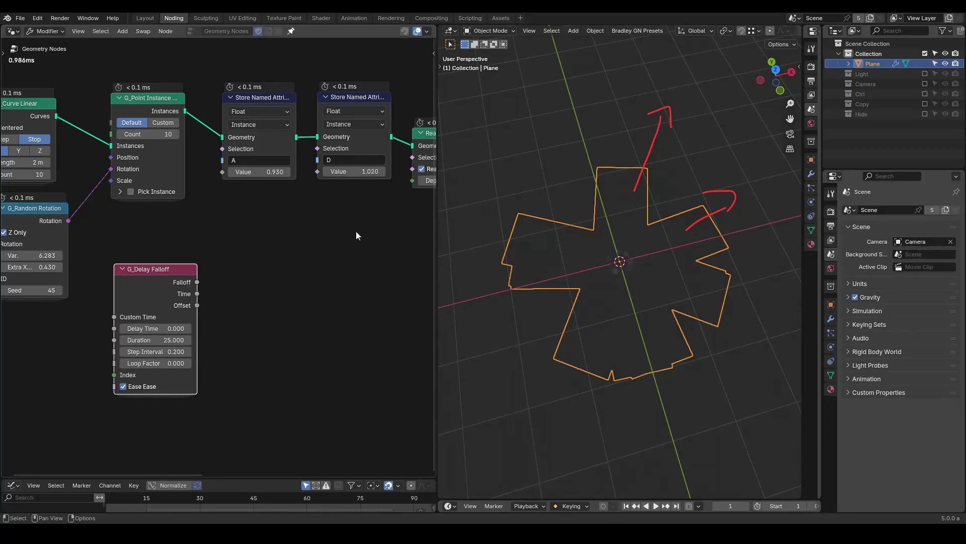
# Reset the stored A and D values to 0 and connect G_Delay Falloff's Falloff output to the A node's Value.
pyautogui.press('BackSpace')
pyautogui.press('BackSpace')
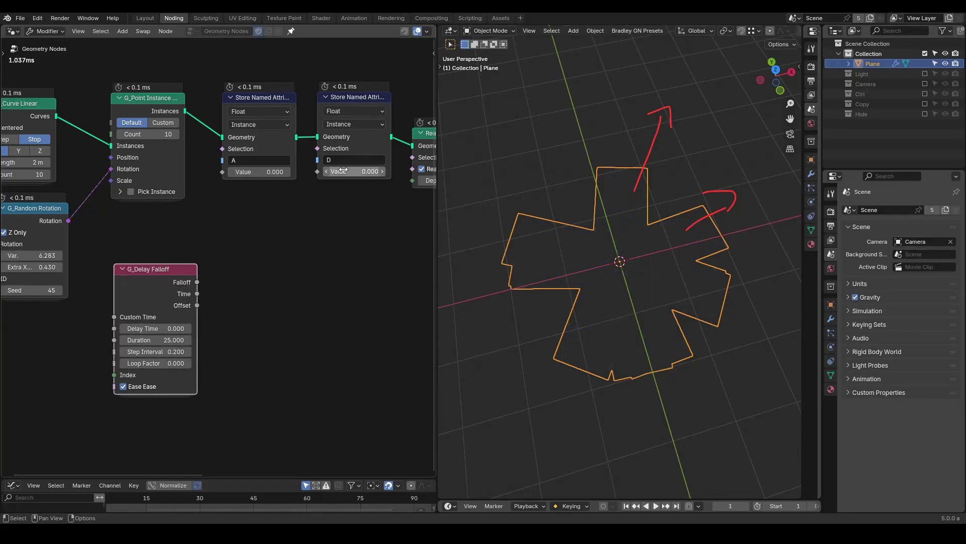
pyautogui.moveTo(204, 277); pyautogui.dragTo(222, 172)
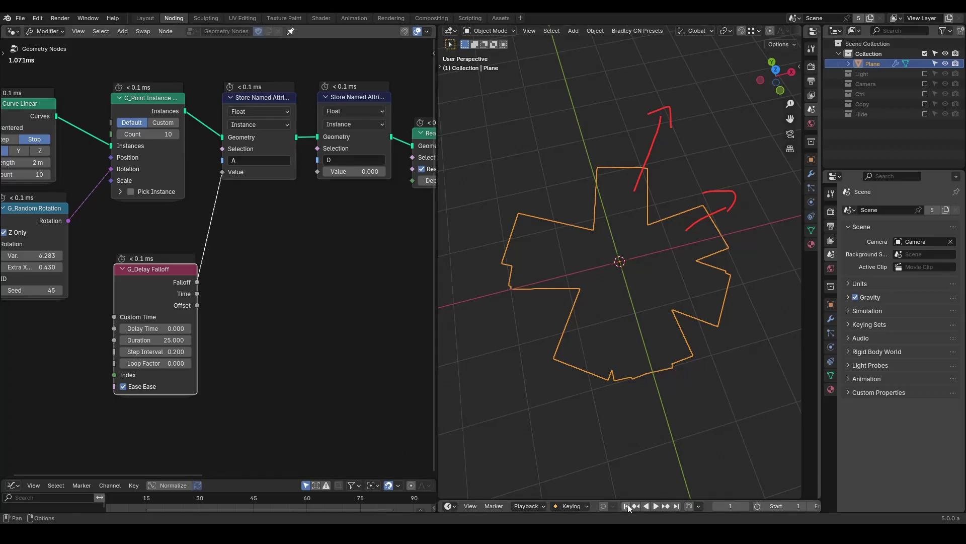
# Preview the appear animation and set G_Delay Falloff's Step Interval to 4.900.
pyautogui.click(656, 506)
pyautogui.press('space')
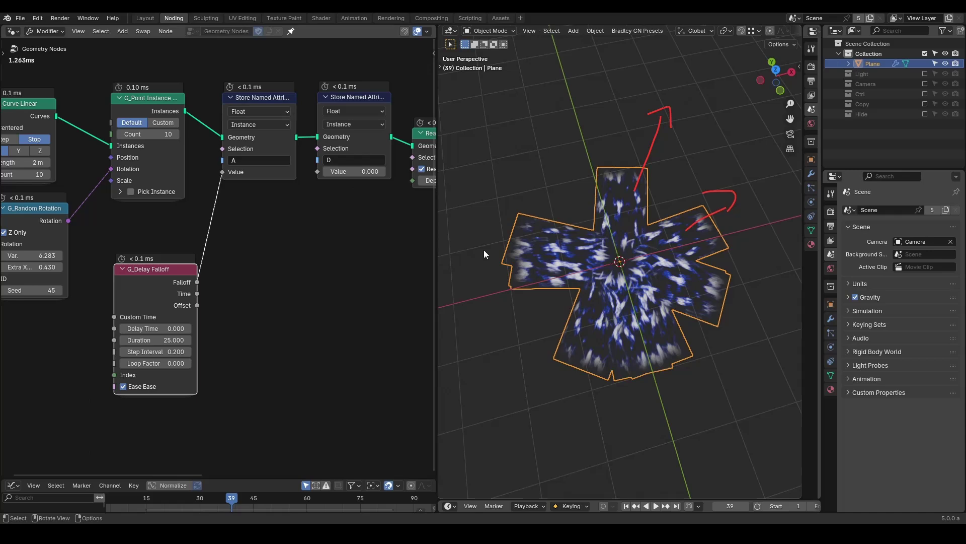
pyautogui.moveTo(157, 351); pyautogui.dragTo(264, 361)
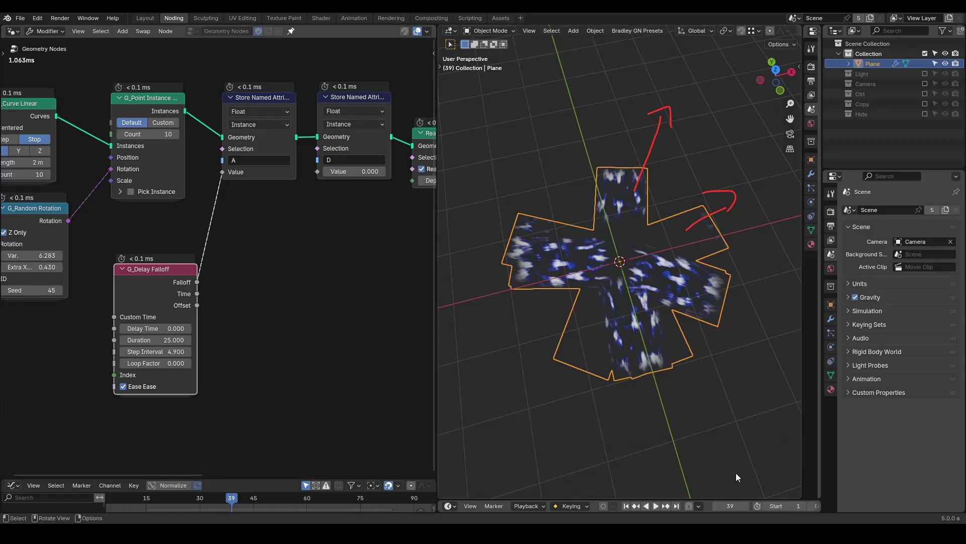
pyautogui.click(647, 505)
pyautogui.click(658, 505)
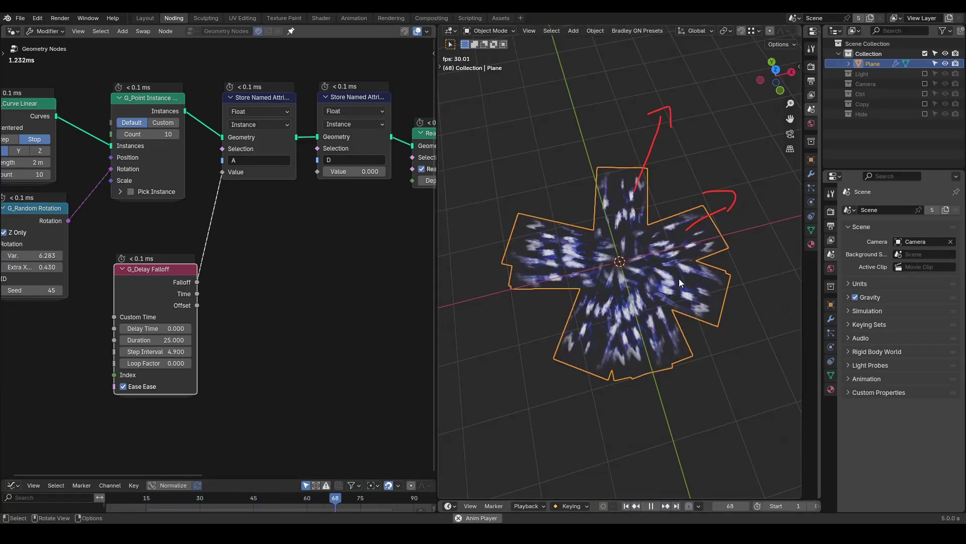
pyautogui.press('space')
# Set G_Delay Falloff's Duration to 55 and replay the animation from the first frame.
pyautogui.moveTo(156, 340); pyautogui.dragTo(208, 322, button='middle')
pyautogui.moveTo(209, 321); pyautogui.dragTo(360, 322)
pyautogui.hotkey('shift', 'Left')
pyautogui.press('space')
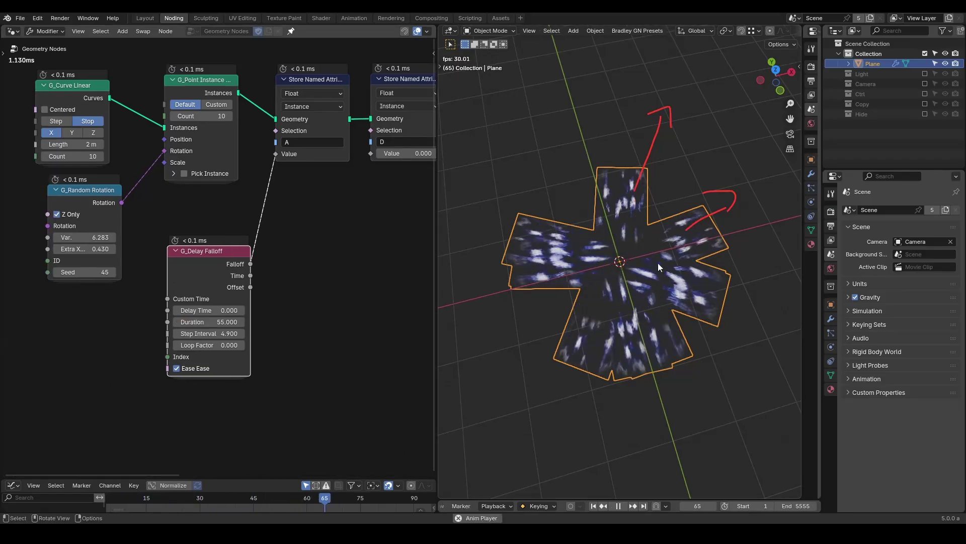
pyautogui.press('space')
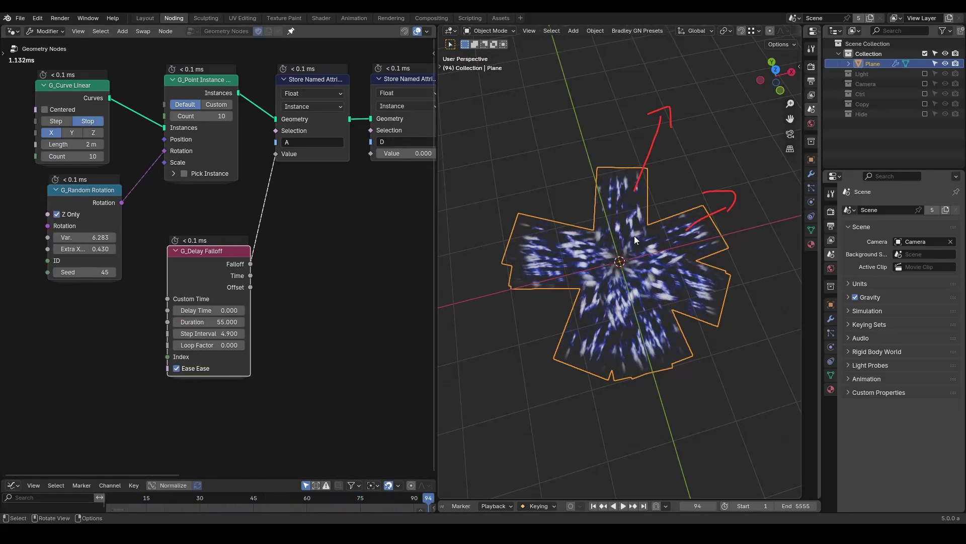
# Add a G_Index Randomize node set to Instance and connect its New Index output to G_Delay Falloff's Index.
pyautogui.moveTo(55, 333); pyautogui.dragTo(144, 290, button='middle')
pyautogui.hotkey('shift', 'a')
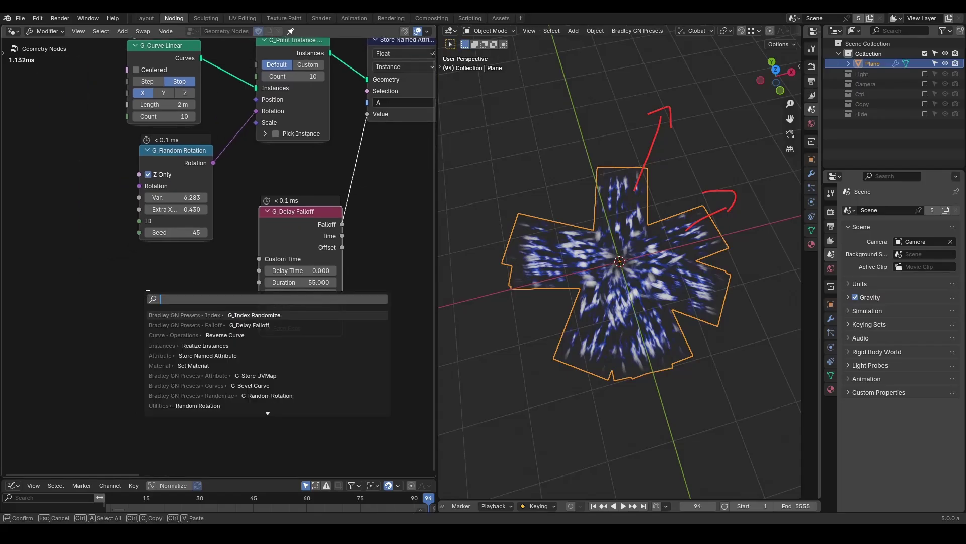
pyautogui.write('index rand')
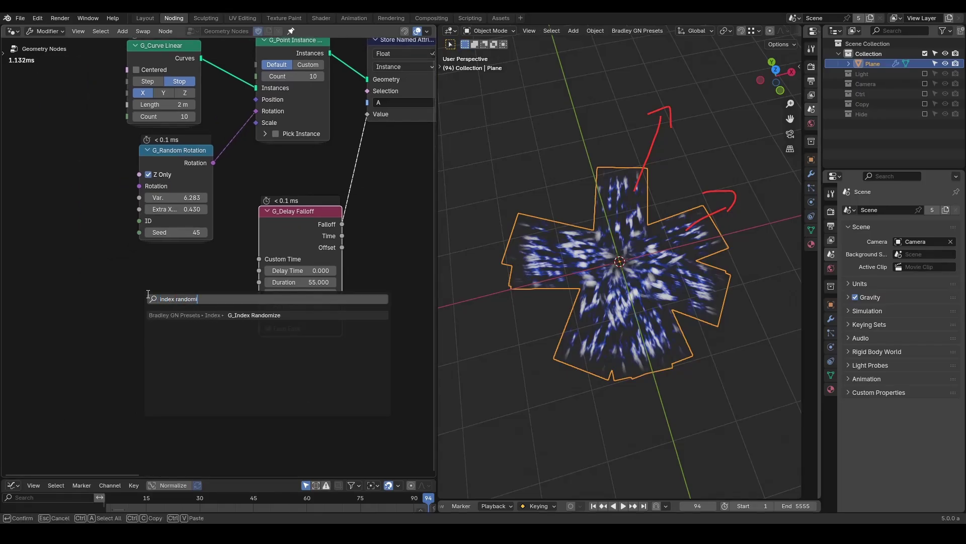
pyautogui.write('omi')
pyautogui.press('Return')
pyautogui.click(186, 321)
pyautogui.click(186, 322)
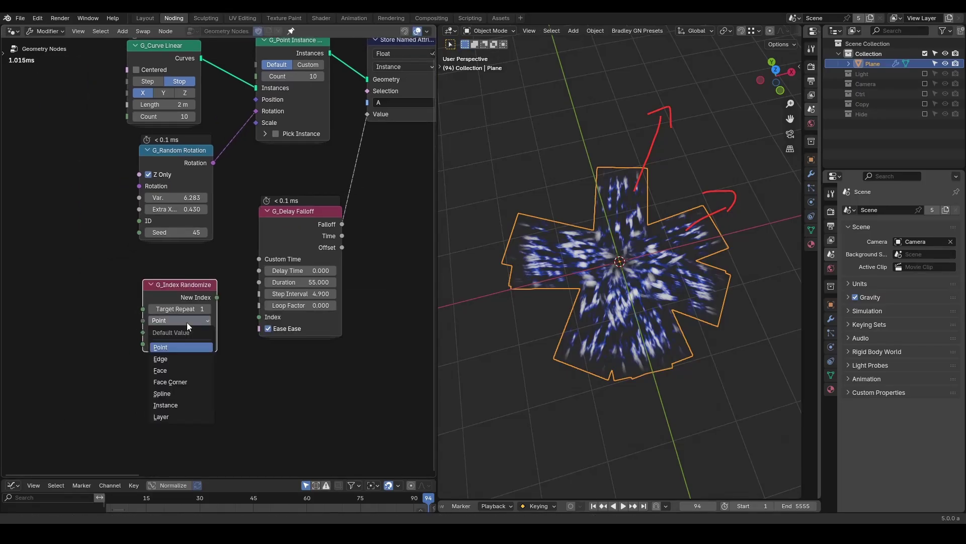
pyautogui.click(173, 406)
pyautogui.moveTo(217, 297); pyautogui.dragTo(257, 316)
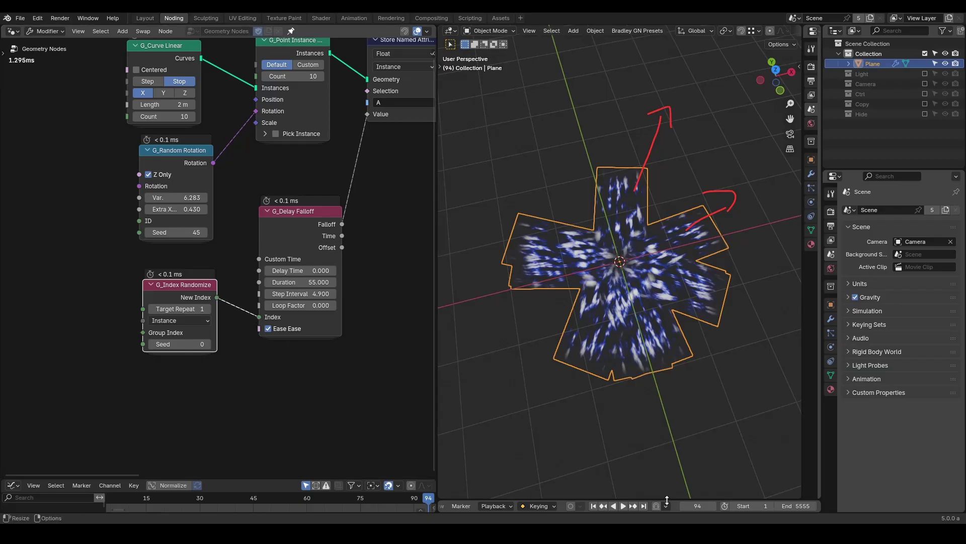
# Go to frame 55 and set G_Index Randomize's Seed to 23.
pyautogui.moveTo(697, 505); pyautogui.dragTo(677, 505)
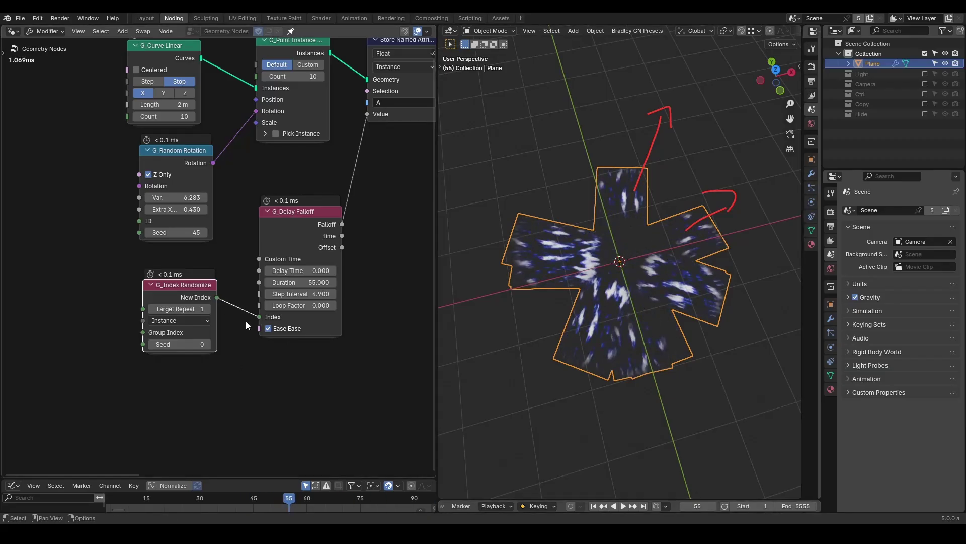
pyautogui.moveTo(180, 344); pyautogui.dragTo(227, 344)
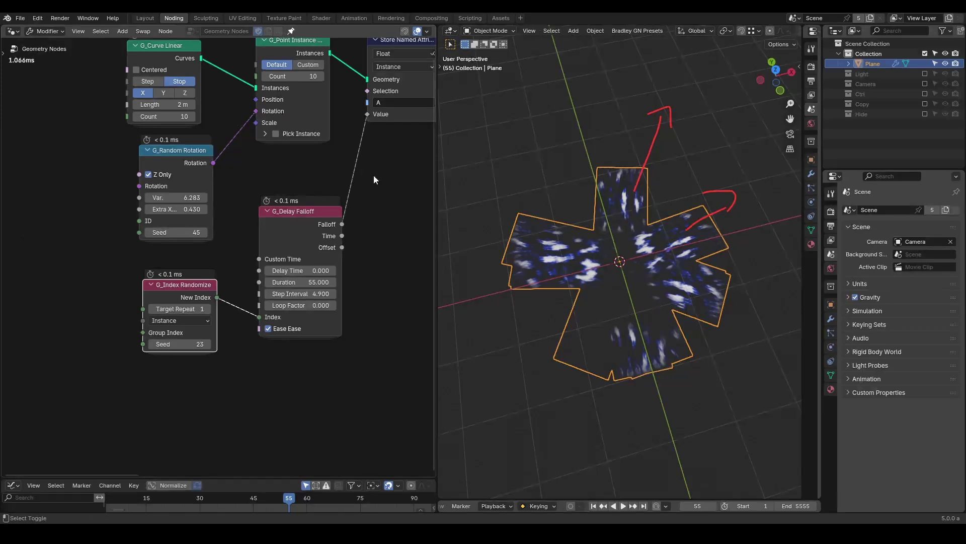
# Set the G_Point Instance node's Count to 1.
pyautogui.moveTo(407, 196); pyautogui.dragTo(300, 261, button='middle')
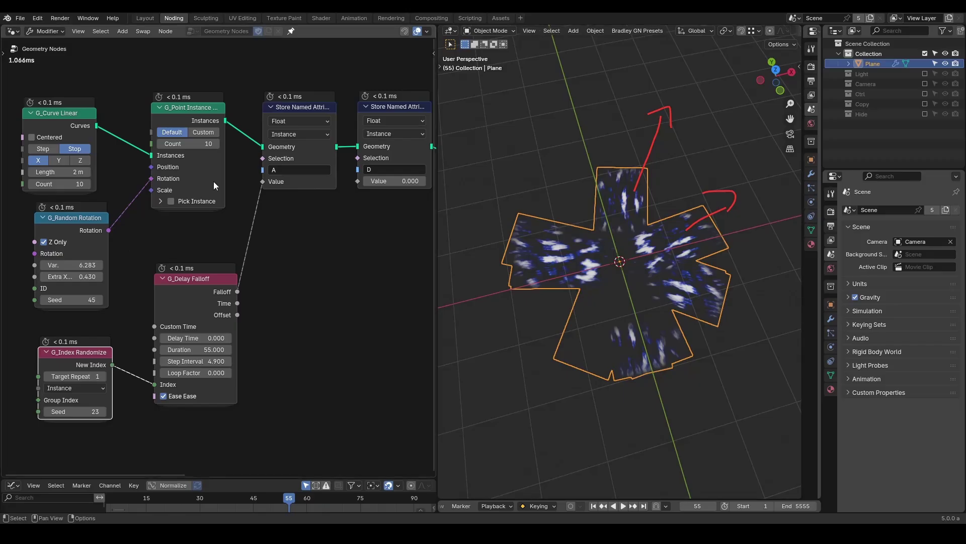
pyautogui.click(188, 146)
pyautogui.write('1')
pyautogui.press('Return')
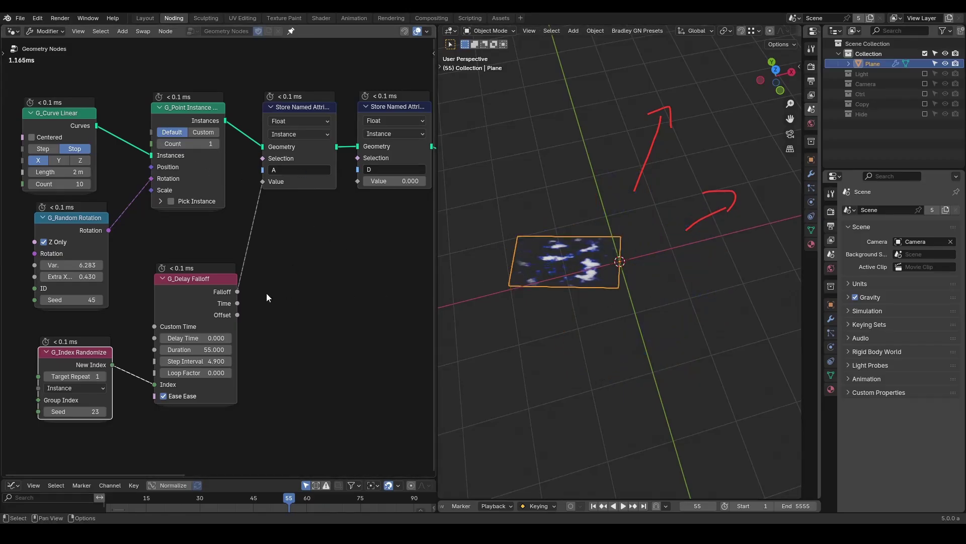
# Duplicate G_Delay Falloff, place the copy beside the original, and connect G_Index Randomize's New Index to the copy's Index.
pyautogui.click(209, 292)
pyautogui.hotkey('shift', 'd')
pyautogui.click(363, 293)
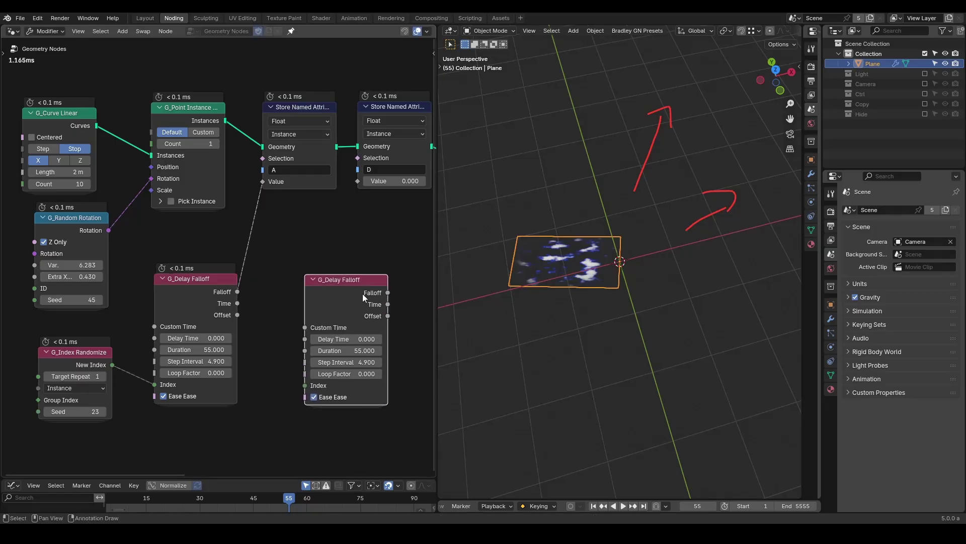
pyautogui.moveTo(111, 365); pyautogui.dragTo(295, 382)
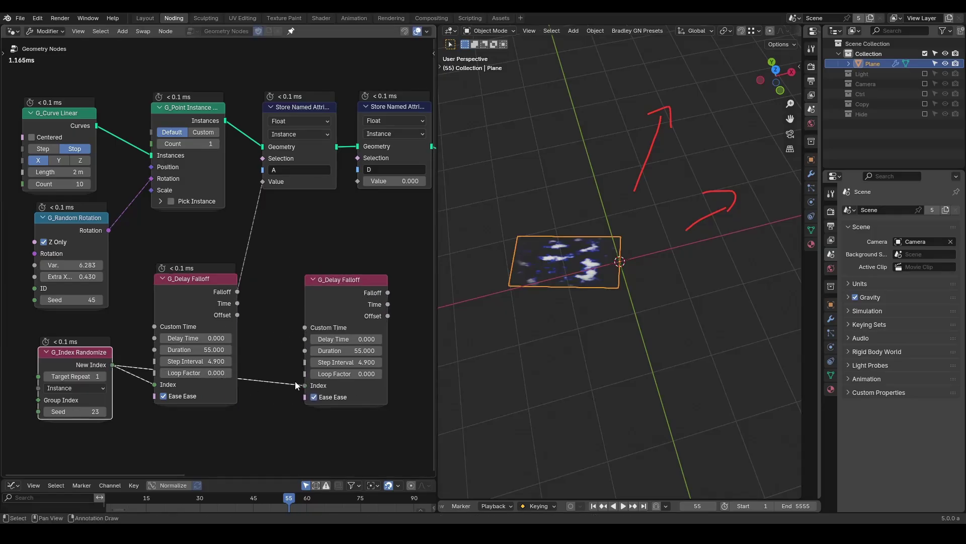
pyautogui.moveTo(359, 299); pyautogui.dragTo(338, 308, button='middle')
pyautogui.scroll(-2, 339, 308)
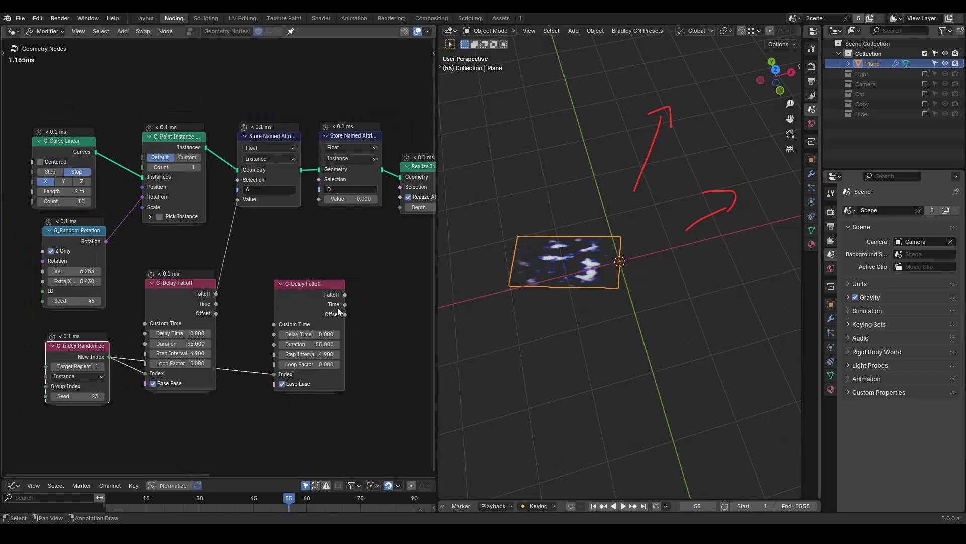
pyautogui.moveTo(293, 293); pyautogui.dragTo(285, 311)
# Connect the first G_Delay Falloff's Time to the copy's Custom Time, and the copy's Falloff to the D node's Value.
pyautogui.click(213, 308)
pyautogui.moveTo(216, 304); pyautogui.dragTo(267, 284)
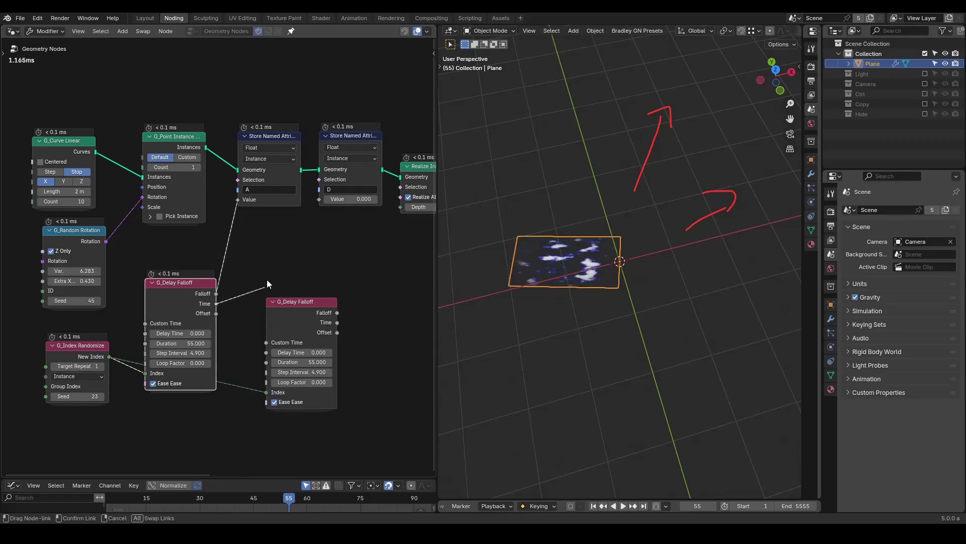
pyautogui.moveTo(258, 344); pyautogui.dragTo(259, 344)
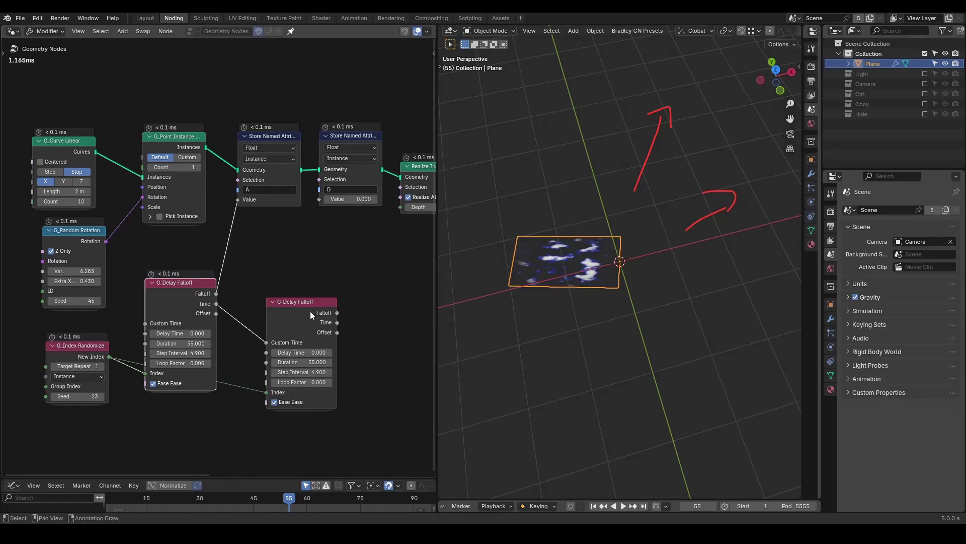
pyautogui.moveTo(337, 316); pyautogui.dragTo(326, 201)
# Play the animation from the first frame to check how the single strip appears and disappears.
pyautogui.moveTo(310, 275); pyautogui.dragTo(315, 242, button='middle')
pyautogui.scroll(2, 312, 252)
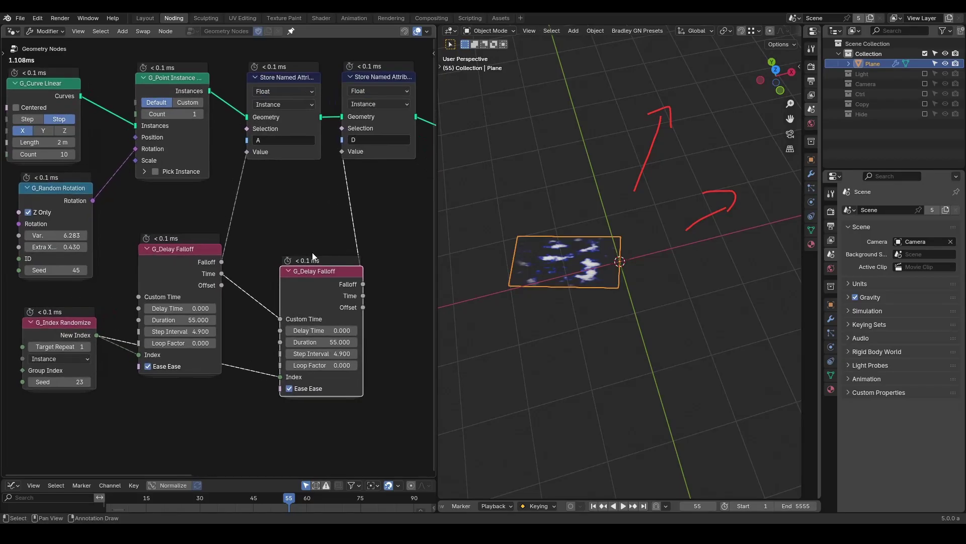
pyautogui.hotkey('shift', 'Left')
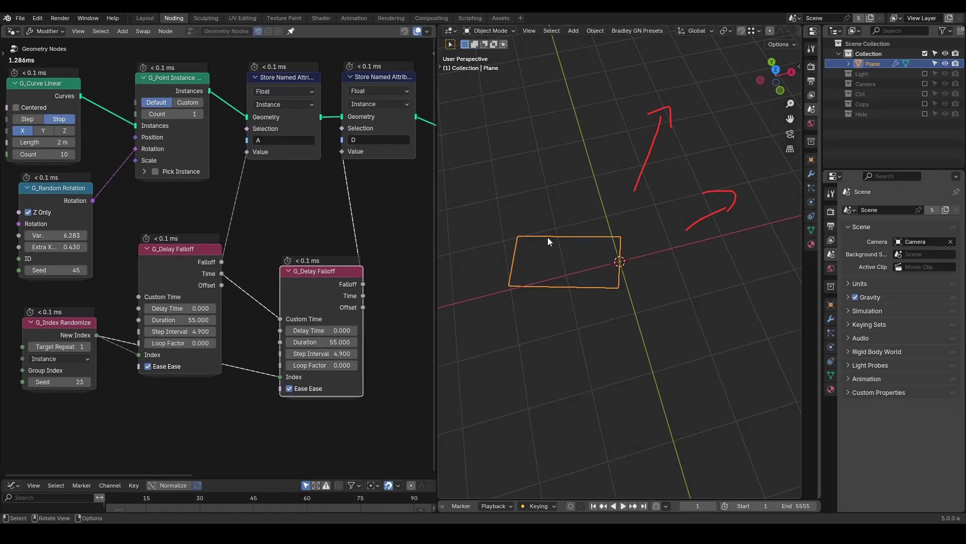
pyautogui.press('space')
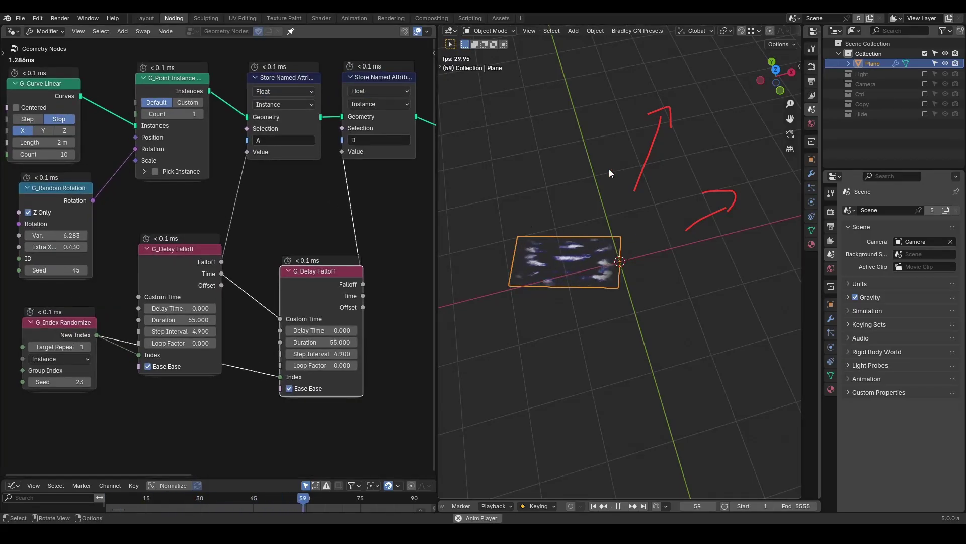
pyautogui.press('space')
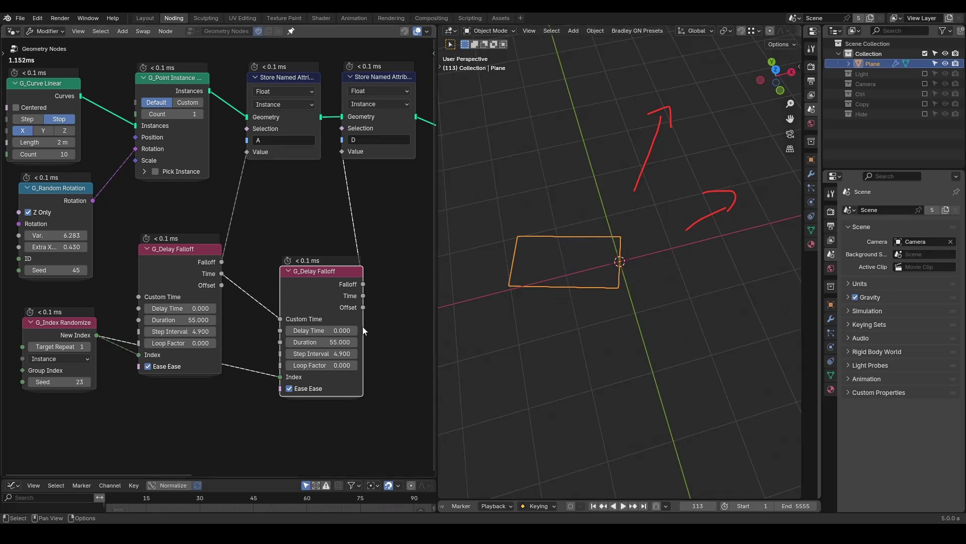
# Set the Duration of both G_Delay Falloff nodes to 25.
pyautogui.doubleClick(322, 341)
pyautogui.write('25')
pyautogui.press('Return')
pyautogui.doubleClick(163, 321)
pyautogui.write('25')
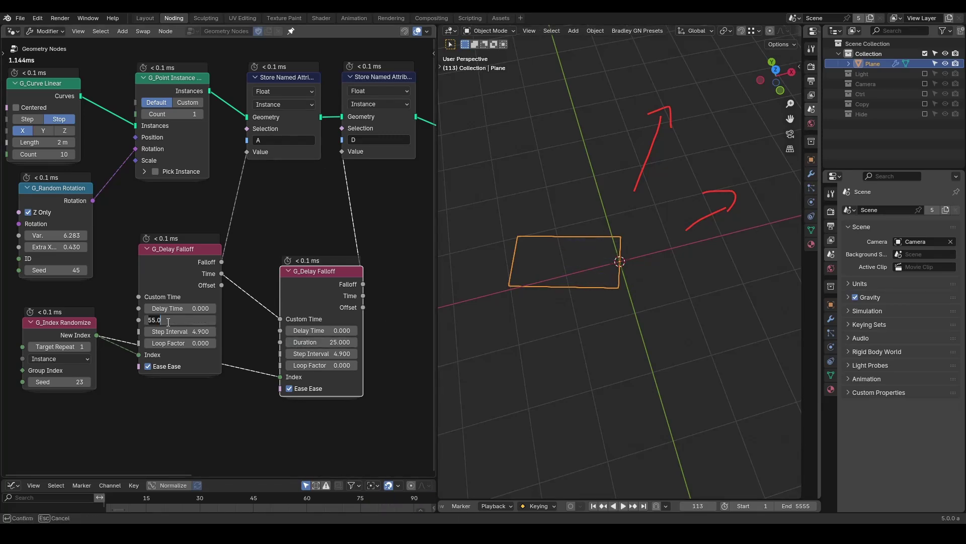
pyautogui.press('Return')
# Play the animation from the first frame to review the strip's timing with both durations at 25.
pyautogui.hotkey('shift', 'Left')
pyautogui.press('space')
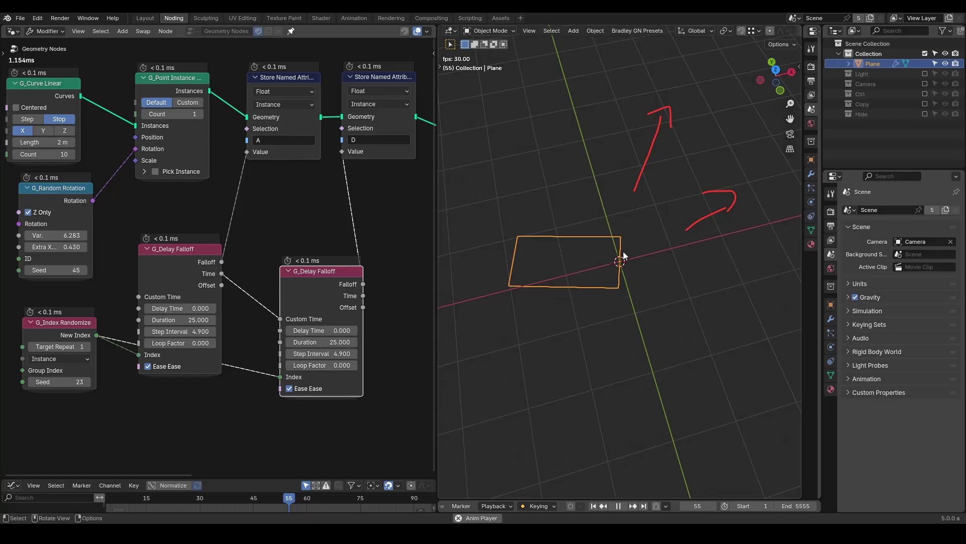
pyautogui.press('space')
# Set the second G_Delay Falloff's Delay Time to 25 and return to the first frame.
pyautogui.moveTo(318, 329); pyautogui.dragTo(347, 330)
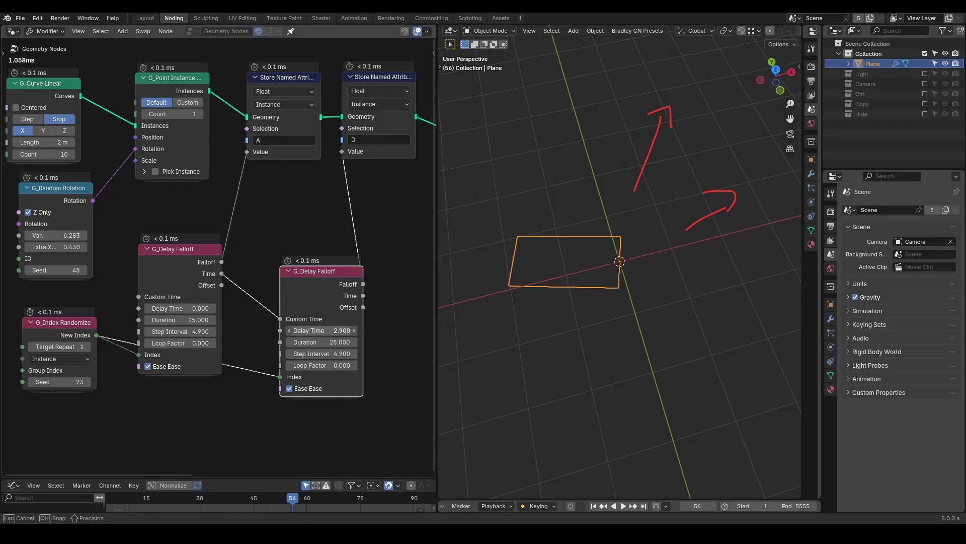
pyautogui.click(336, 330)
pyautogui.write('25')
pyautogui.press('Return')
pyautogui.hotkey('shift', 'Left')
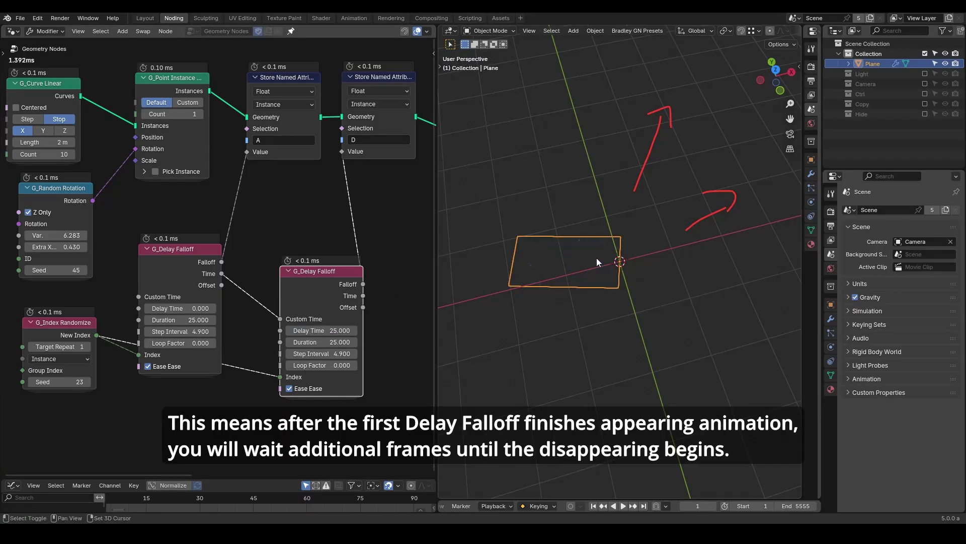
# Play the animation to check the pause before the strip disappears, return to the first frame, and erase the red annotation arrows.
pyautogui.press('space')
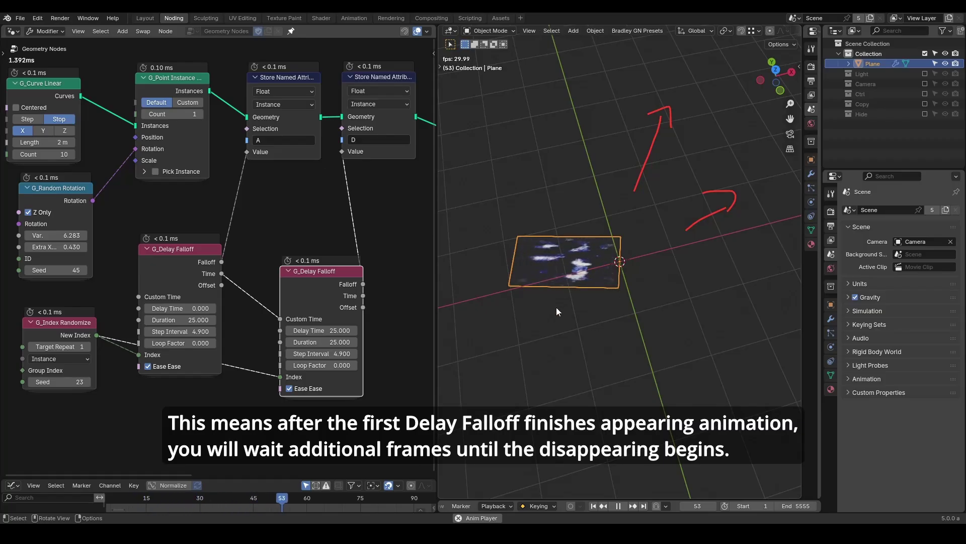
pyautogui.press('d')
pyautogui.moveTo(524, 307)
pyautogui.mouseDown()
pyautogui.moveTo(613, 301)
pyautogui.moveTo(600, 310)
pyautogui.mouseUp()
pyautogui.press('d')
pyautogui.press('space')
pyautogui.hotkey('shift', 'Left')
pyautogui.press('d')
pyautogui.moveTo(642, 151); pyautogui.dragTo(746, 204, button='right')
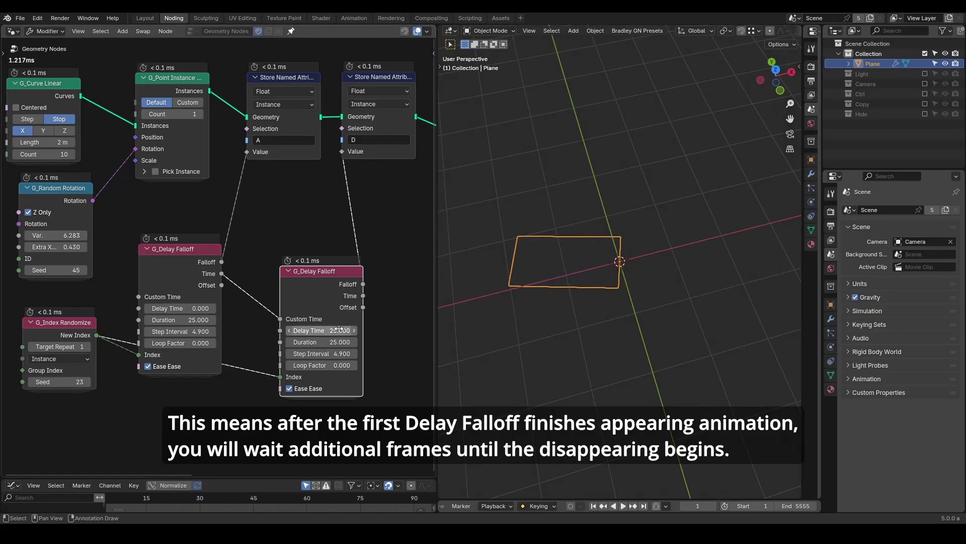
# Set the second G_Delay Falloff's Delay Time to 5 and reposition G_Index Randomize below and beside the falloff nodes.
pyautogui.click(325, 330)
pyautogui.write('5')
pyautogui.press('Return')
pyautogui.scroll(-4, 389, 311)
pyautogui.moveTo(365, 309); pyautogui.dragTo(429, 280, button='middle')
pyautogui.moveTo(169, 282); pyautogui.dragTo(160, 327)
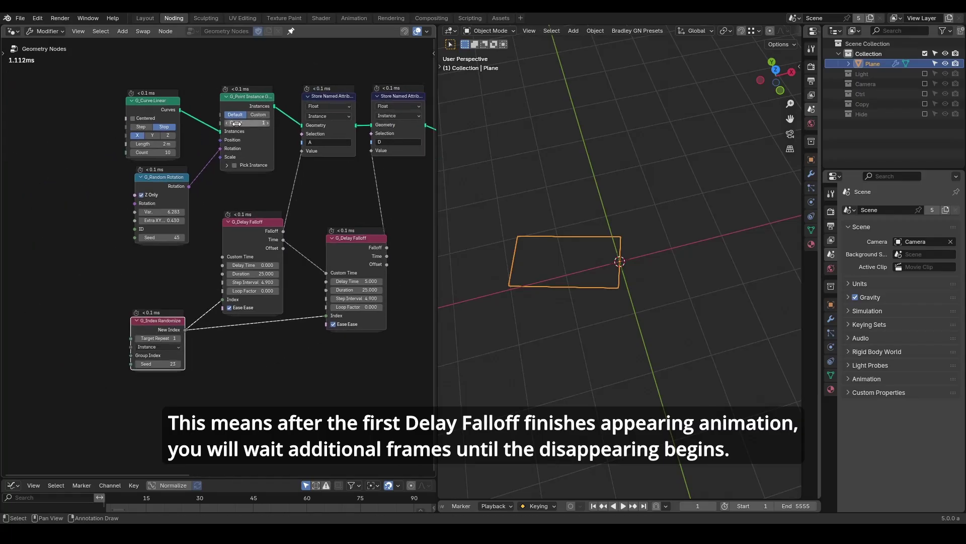
# Set G_Point Instance's Count to 20 and play the animation, keeping G_Index Randomize's Target Repeat at 1.
pyautogui.moveTo(246, 122); pyautogui.dragTo(282, 123)
pyautogui.press('space')
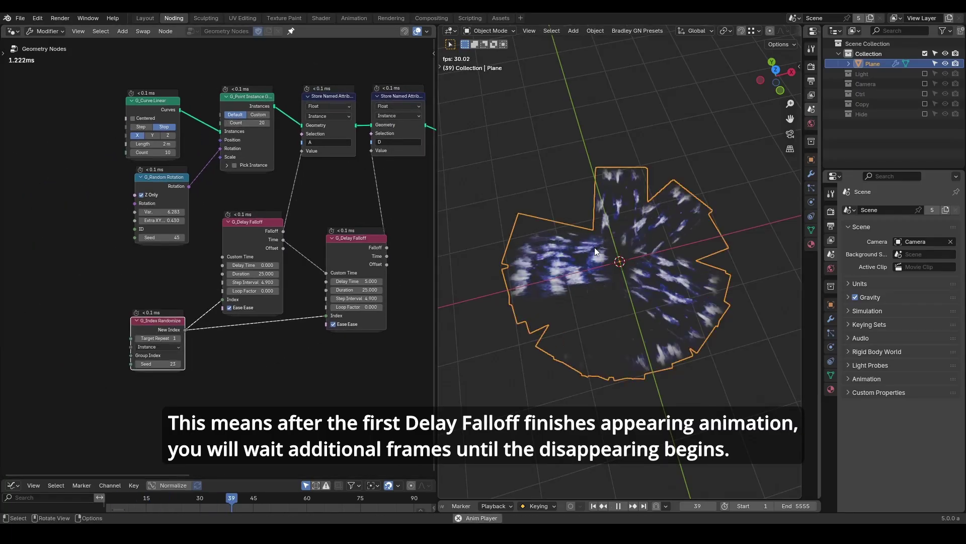
pyautogui.click(177, 338)
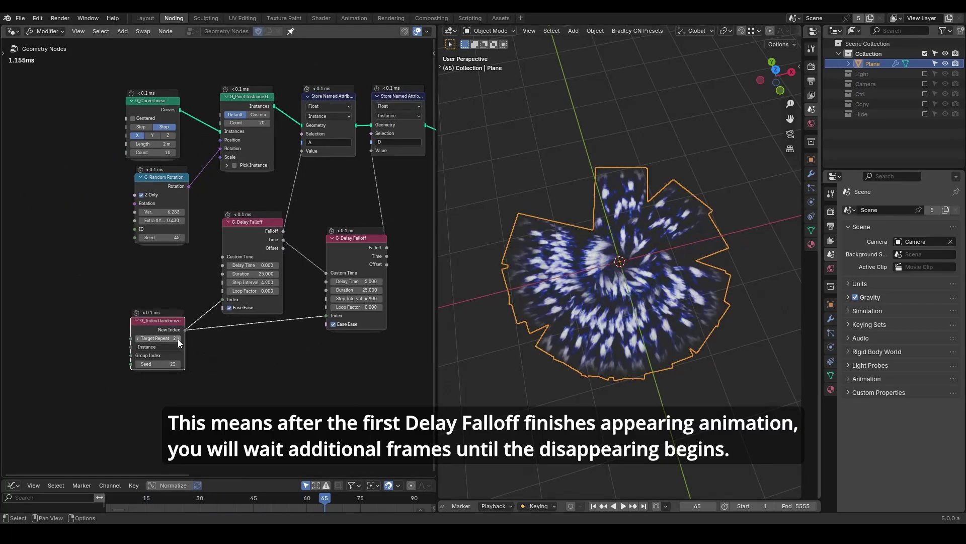
pyautogui.click(136, 339)
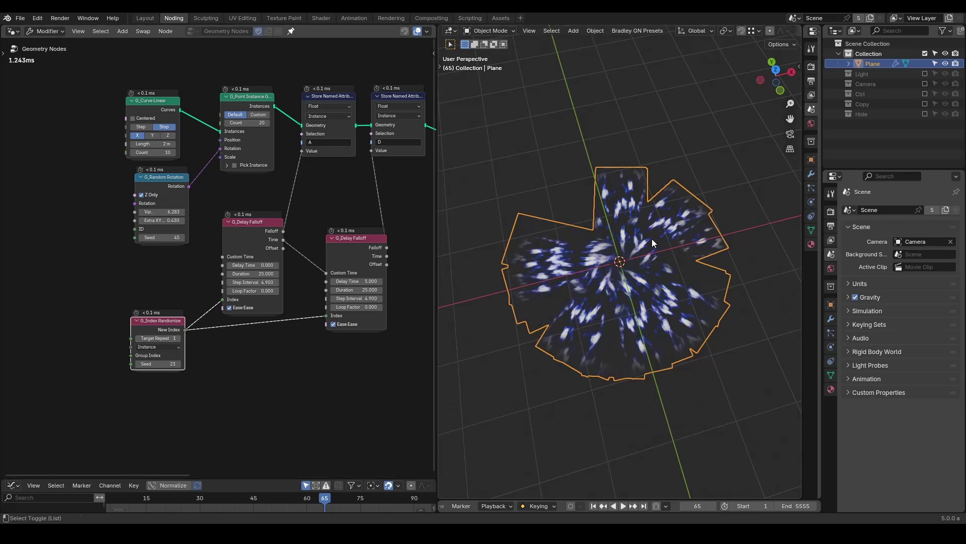
# Circle three similar noise patches on the strips with freehand annotations.
pyautogui.scroll(-2, 395, 202)
pyautogui.scroll(-2, 394, 202)
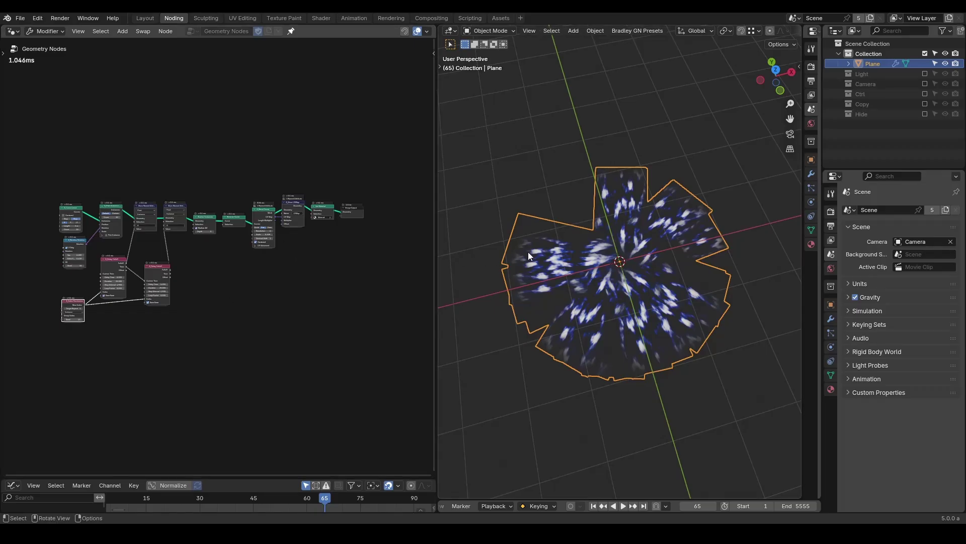
pyautogui.moveTo(533, 243)
pyautogui.mouseDown()
pyautogui.moveTo(544, 304)
pyautogui.moveTo(563, 326)
pyautogui.mouseUp()
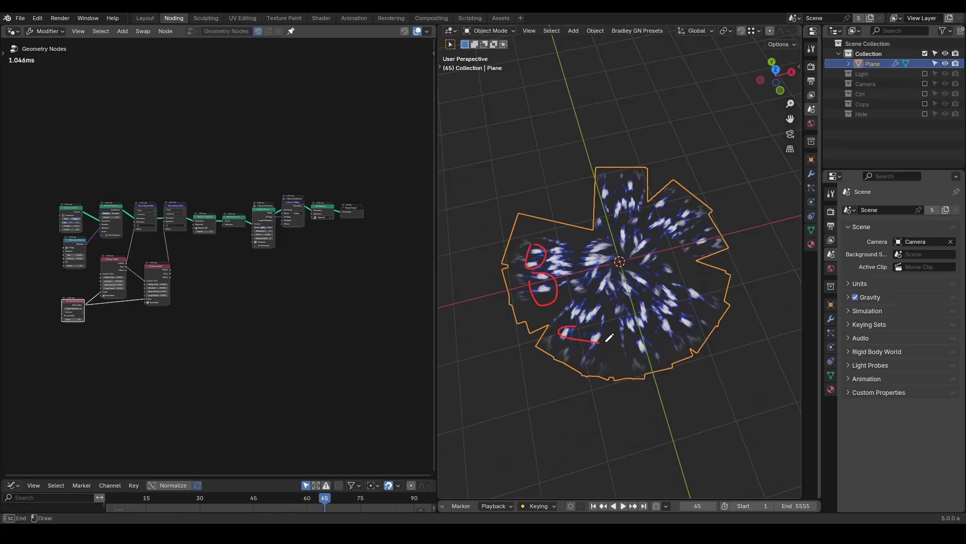
# Underline G_Store UVMap's Multiplier and Offset inputs with annotation lines.
pyautogui.scroll(5, 322, 243)
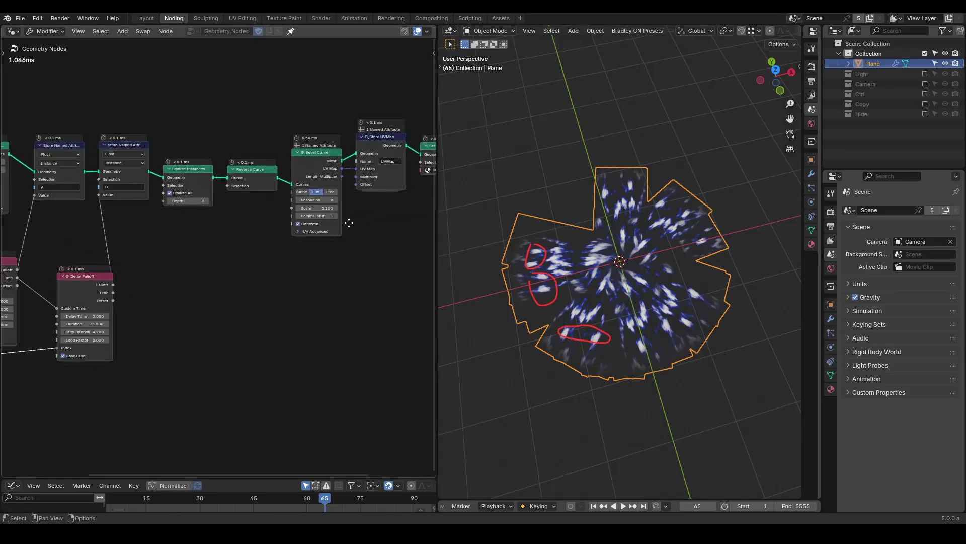
pyautogui.click(301, 201)
pyautogui.moveTo(305, 192); pyautogui.dragTo(362, 192)
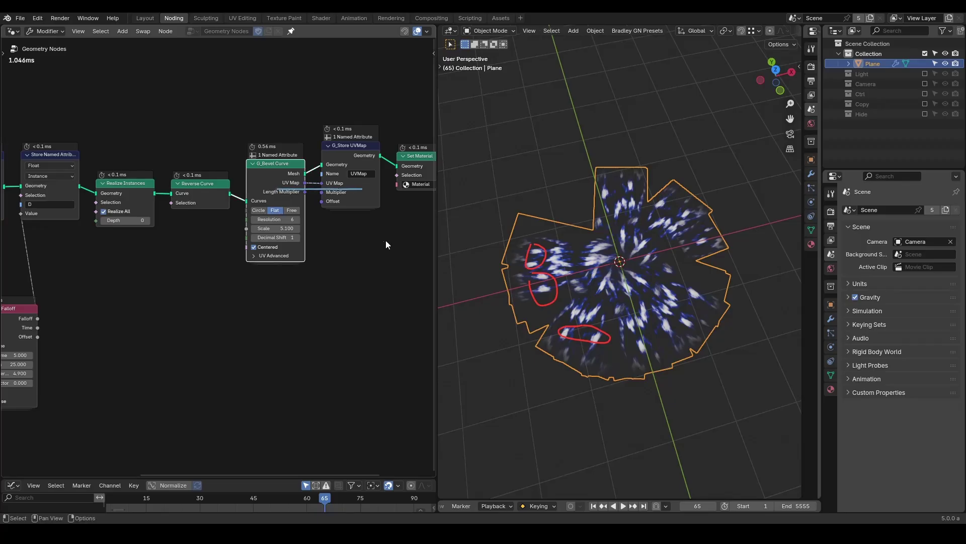
pyautogui.moveTo(323, 212); pyautogui.dragTo(357, 213)
# Duplicate the D Store Named Attribute node and insert the copy before Realize Instances.
pyautogui.moveTo(194, 271); pyautogui.dragTo(293, 263, button='middle')
pyautogui.click(158, 146)
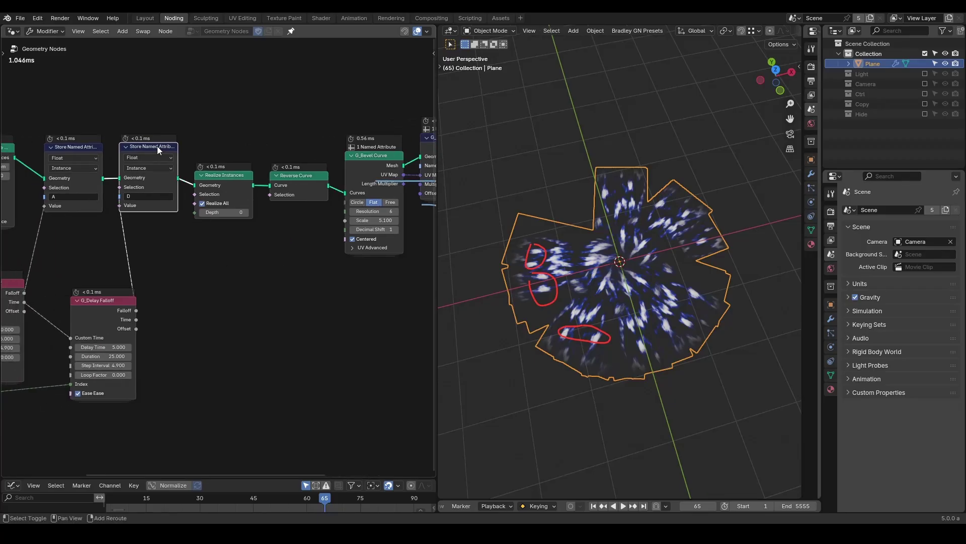
pyautogui.hotkey('shift', 'd')
pyautogui.click(214, 146)
pyautogui.scroll(2, 192, 233)
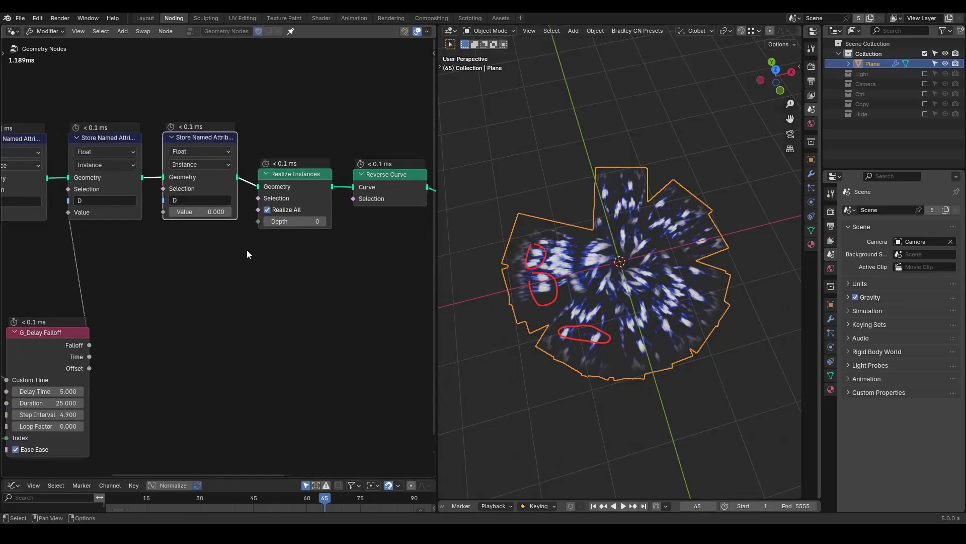
# Change the copied Store Named Attribute node's data type to Vector and name the attribute W.
pyautogui.click(209, 150)
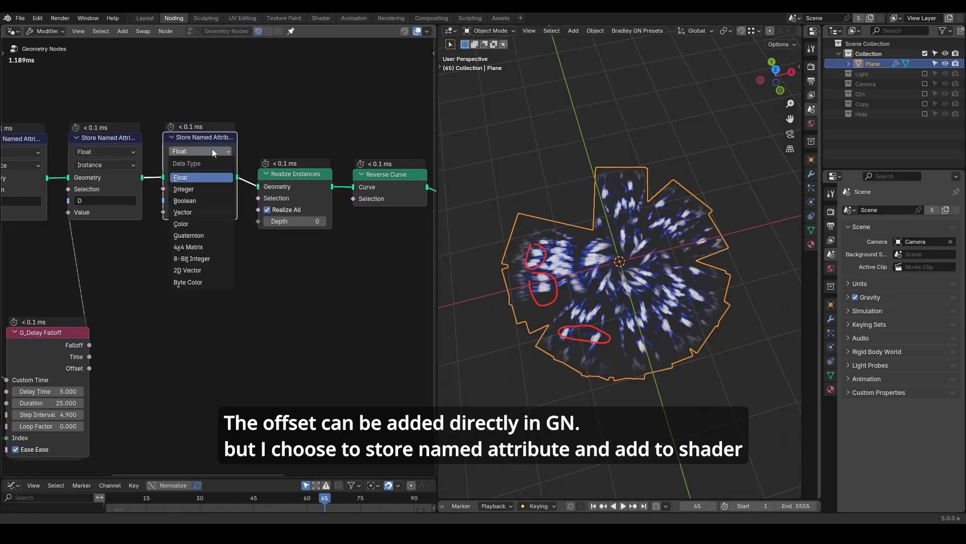
pyautogui.click(201, 184)
pyautogui.click(196, 200)
pyautogui.write('W')
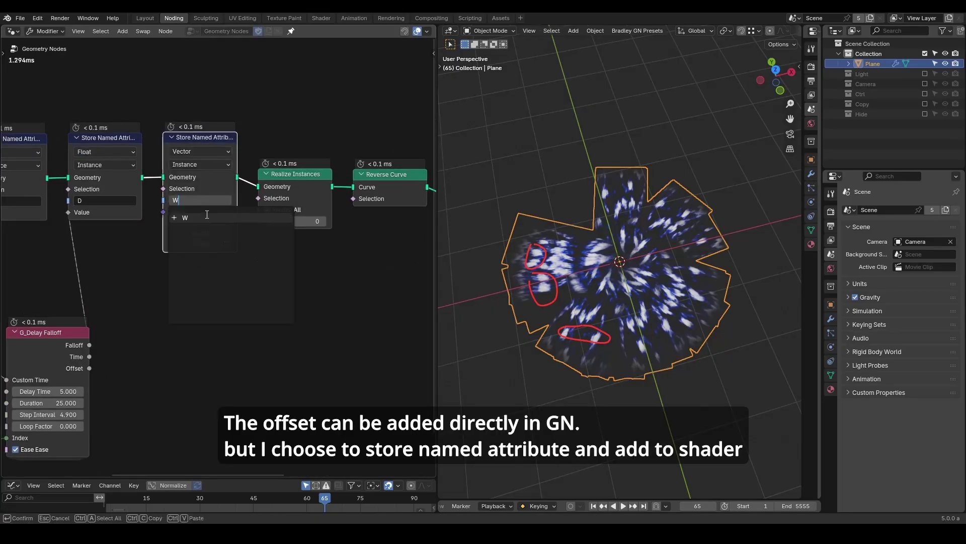
pyautogui.press('Return')
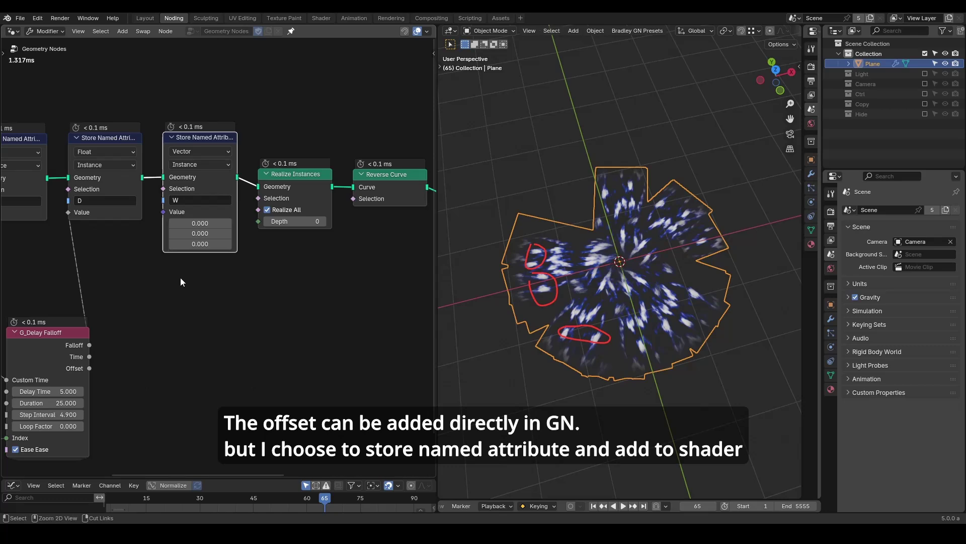
# Add a G_Randomness node set to Abs Var. Only and connect its Vector output to the W attribute's Value.
pyautogui.hotkey('shift', 'a')
pyautogui.write('randomness')
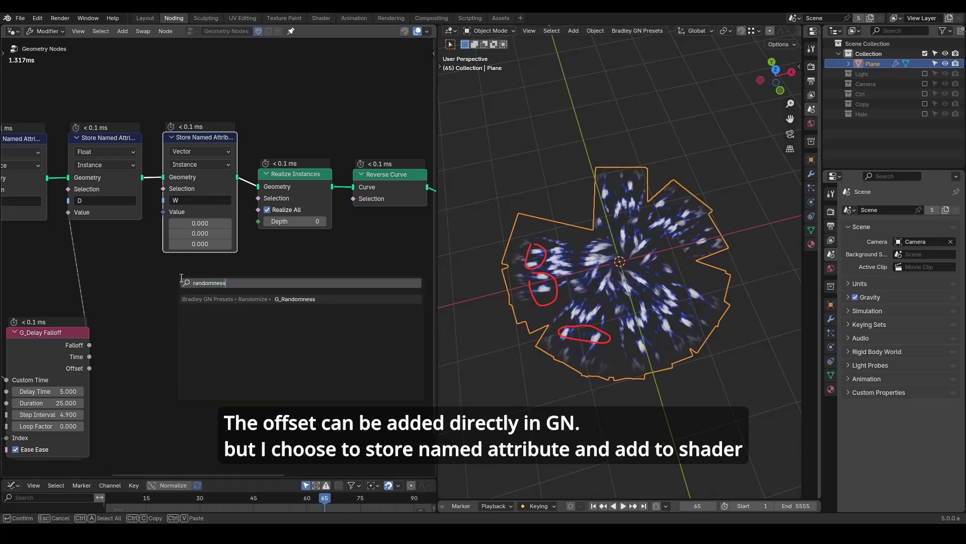
pyautogui.press('Return')
pyautogui.click(184, 304)
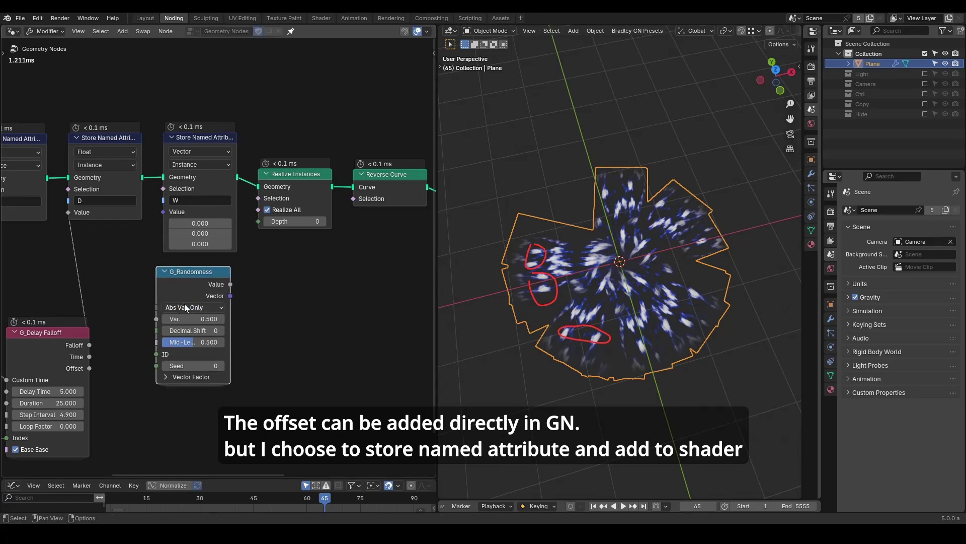
pyautogui.click(184, 306)
pyautogui.moveTo(230, 295); pyautogui.dragTo(164, 214)
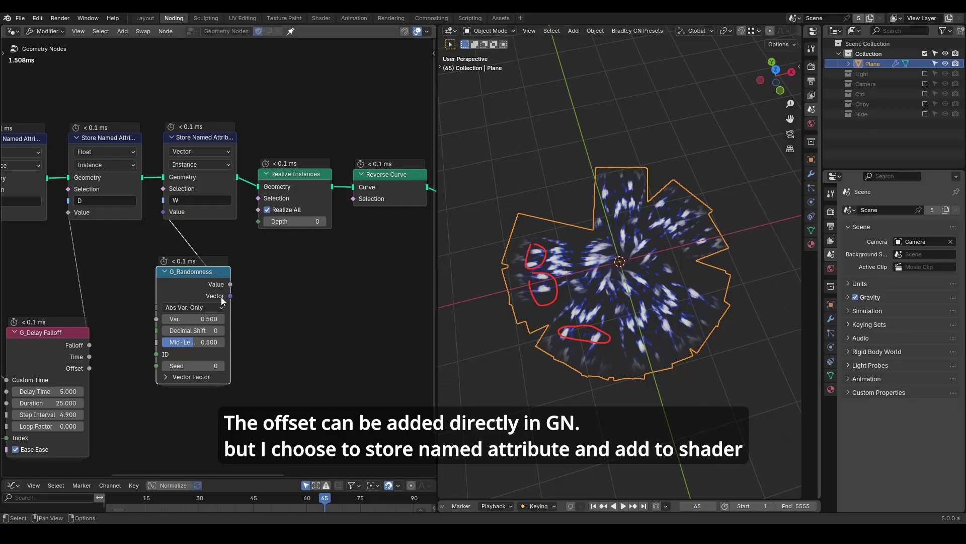
# Set the G_Randomness node's Var. to 555.
pyautogui.moveTo(194, 319); pyautogui.dragTo(262, 318)
pyautogui.click(194, 319)
pyautogui.write('555')
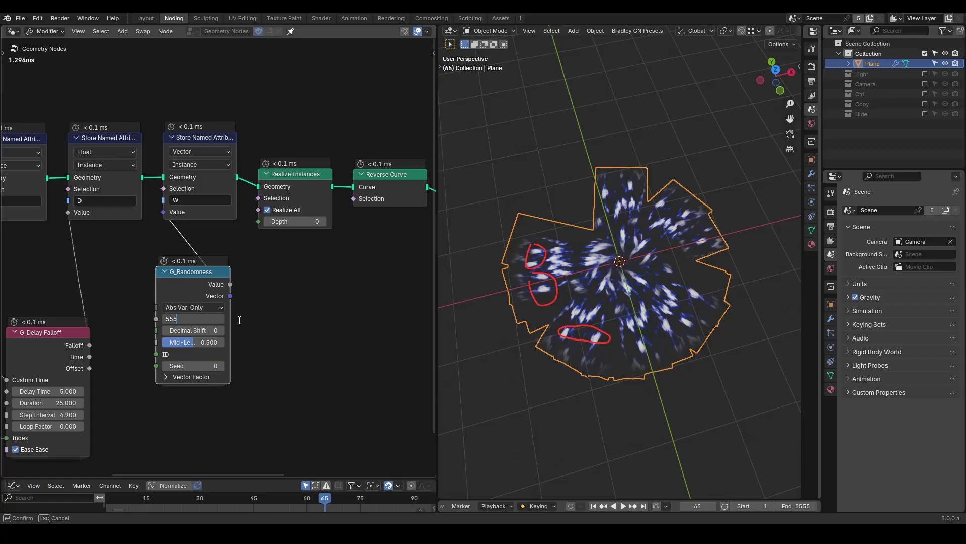
pyautogui.press('Return')
# Split the Geometry Nodes area in two and turn the lower one into a Shader Editor.
pyautogui.moveTo(3, 473); pyautogui.dragTo(16, 280)
pyautogui.click(12, 285)
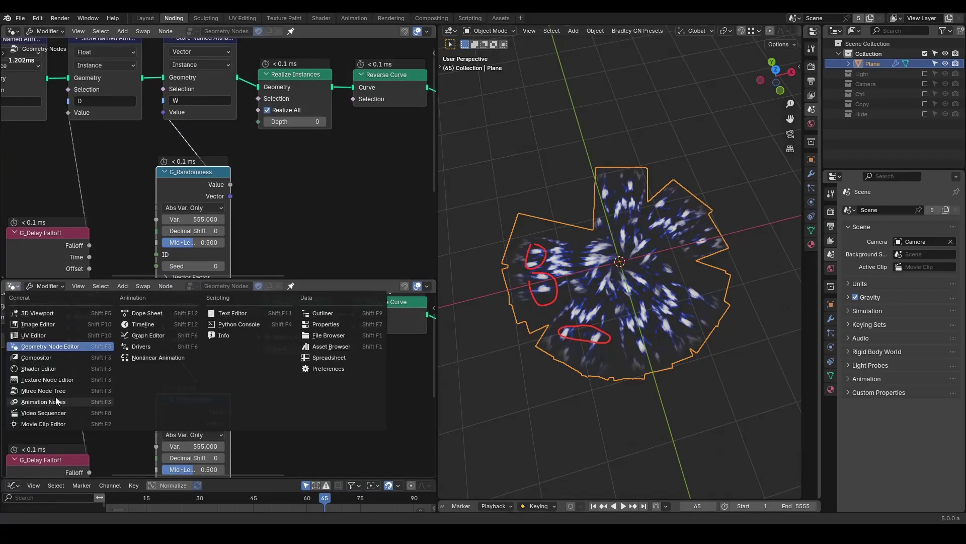
pyautogui.click(55, 368)
# Duplicate the material's UVMap Attribute node and place the copy below the Dimension node.
pyautogui.scroll(-2, 47, 374)
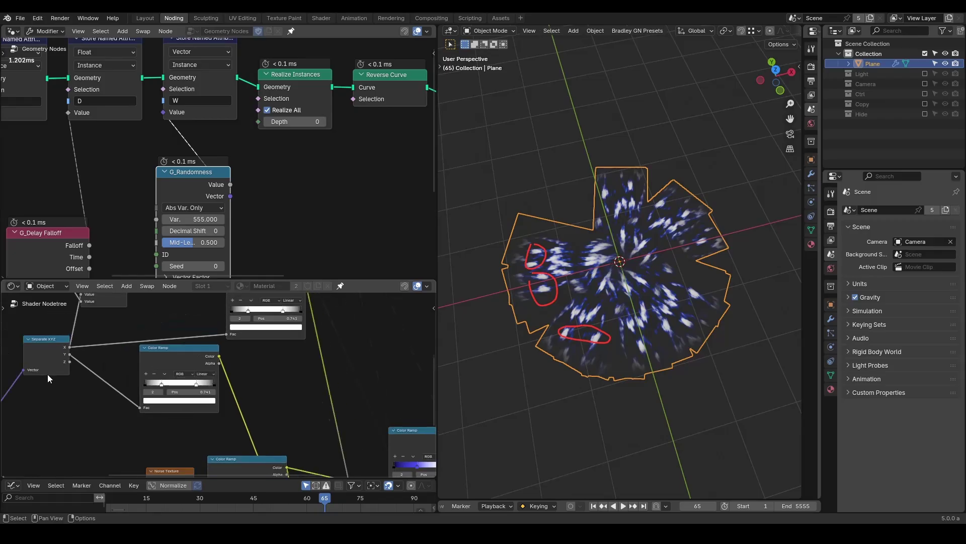
pyautogui.scroll(-3, 47, 373)
pyautogui.moveTo(89, 409); pyautogui.dragTo(271, 325, button='middle')
pyautogui.scroll(2, 201, 330)
pyautogui.moveTo(140, 330); pyautogui.dragTo(92, 331)
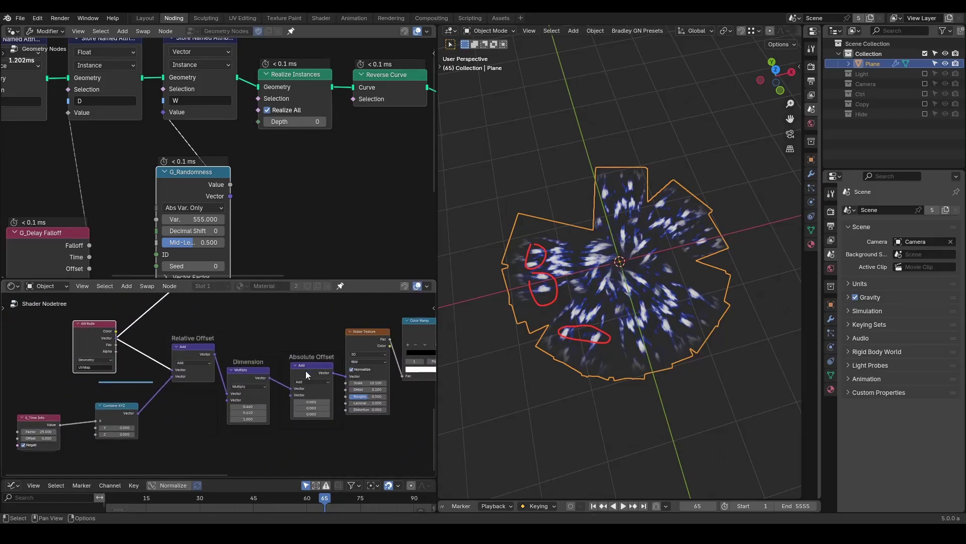
pyautogui.hotkey('shift', 'd')
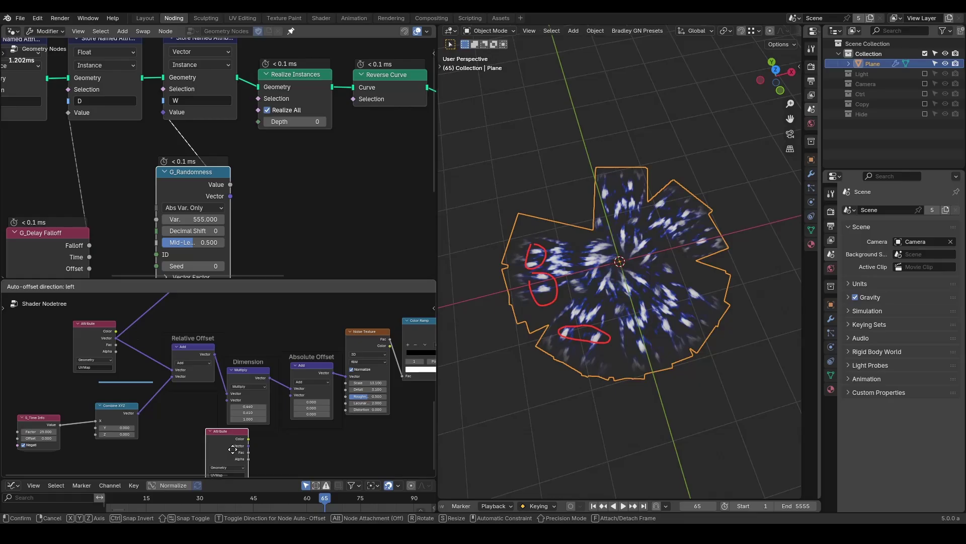
pyautogui.click(227, 440)
# Name the copied Attribute node W and connect its Vector to the second input of the Absolute Offset node.
pyautogui.moveTo(306, 451); pyautogui.dragTo(224, 442, button='middle')
pyautogui.scroll(3, 279, 375)
pyautogui.click(180, 451)
pyautogui.write('W')
pyautogui.press('Return')
pyautogui.moveTo(202, 437); pyautogui.dragTo(249, 373)
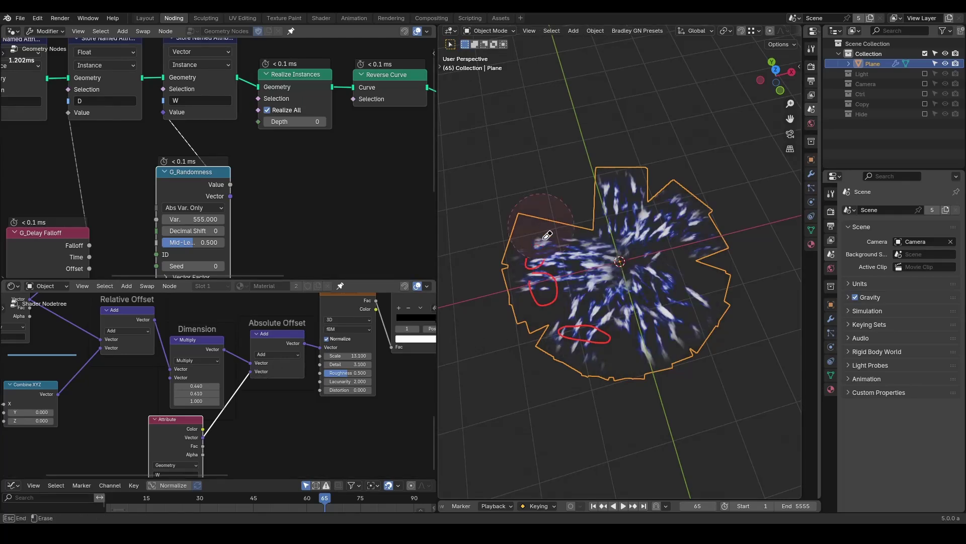
# Collapse the Shader Editor area and move G_Curve Linear and G_Random Rotation farther from G_Point Instance.
pyautogui.moveTo(291, 279); pyautogui.dragTo(291, 463)
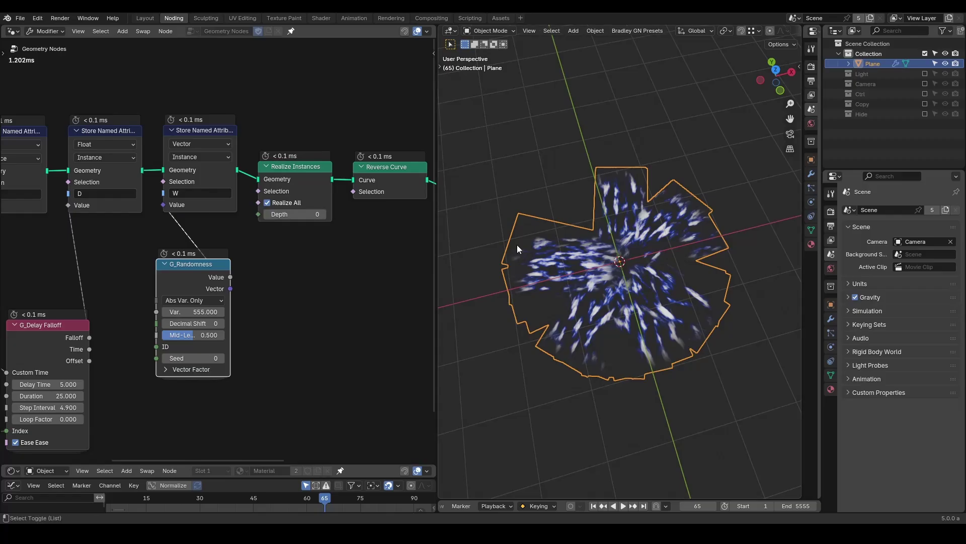
pyautogui.scroll(-2, 137, 249)
pyautogui.scroll(-2, 137, 249)
pyautogui.moveTo(137, 250); pyautogui.dragTo(318, 248, button='middle')
pyautogui.scroll(2, 318, 249)
pyautogui.moveTo(192, 145); pyautogui.dragTo(144, 254)
pyautogui.press('g')
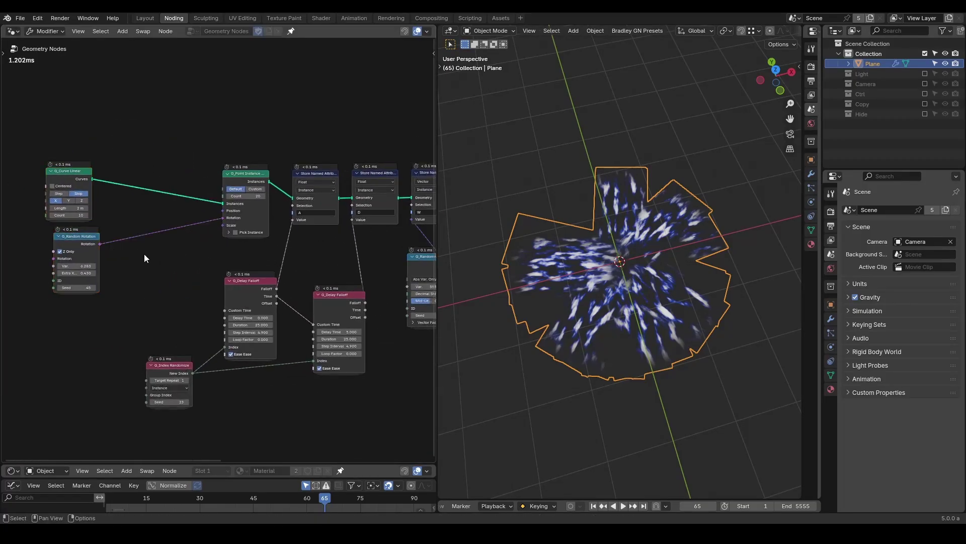
# Add another G_Randomness node and connect its Value to G_Point Instance's Scale to vary the strip sizes.
pyautogui.scroll(1, 142, 249)
pyautogui.hotkey('shift', 'a')
pyautogui.write('randomness')
pyautogui.press('Return')
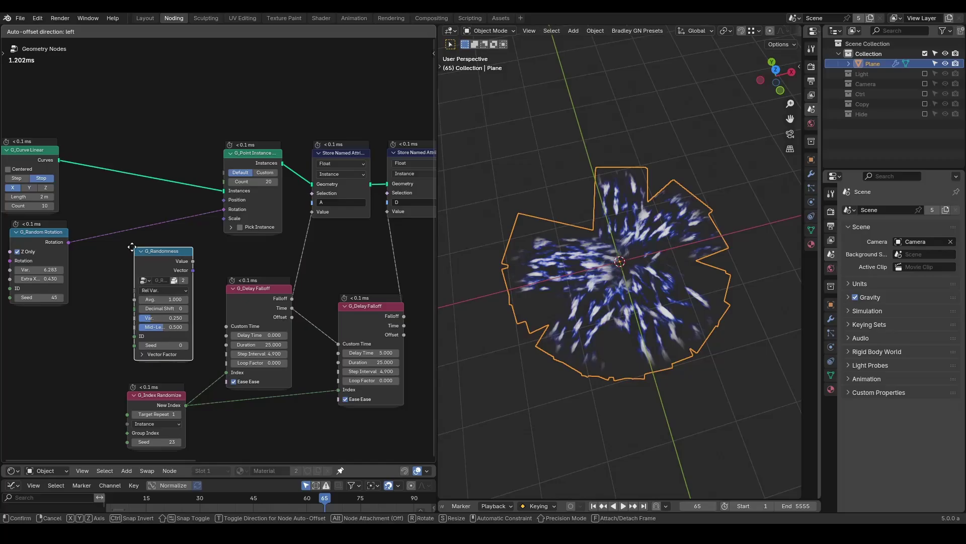
pyautogui.click(151, 262)
pyautogui.scroll(3, 151, 262)
pyautogui.moveTo(213, 252); pyautogui.dragTo(274, 189)
pyautogui.moveTo(176, 301); pyautogui.dragTo(191, 301)
# Move G_Bevel Curve and the nodes after it away from Reverse Curve to make room.
pyautogui.scroll(-5, 645, 274)
pyautogui.scroll(-4, 364, 240)
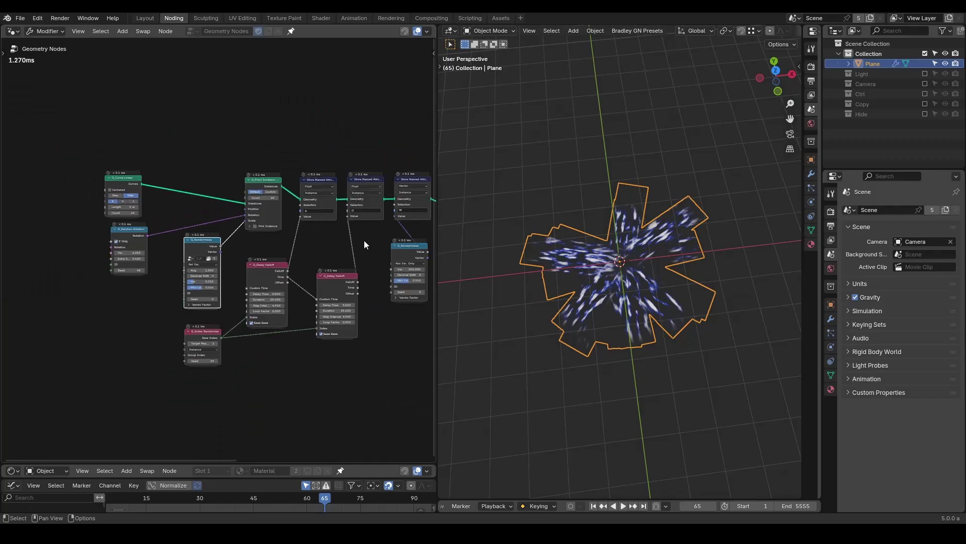
pyautogui.moveTo(364, 240); pyautogui.dragTo(3, 250, button='middle')
pyautogui.moveTo(352, 143); pyautogui.dragTo(188, 250)
pyautogui.press('g')
pyautogui.click(266, 251)
# Add a Spline Parameter node and place it below Reverse Curve.
pyautogui.scroll(4, 168, 271)
pyautogui.moveTo(168, 272); pyautogui.dragTo(195, 277, button='middle')
pyautogui.scroll(2, 261, 269)
pyautogui.hotkey('shift', 'a')
pyautogui.write('spline para')
pyautogui.press('Return')
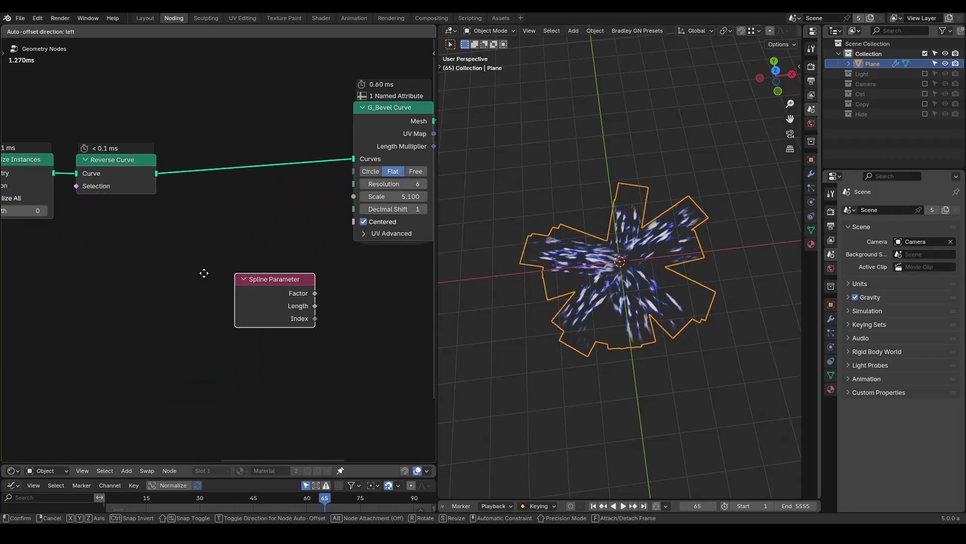
pyautogui.click(52, 281)
# Feed Spline Parameter's Factor into a new G_Remap 0-1 node and connect its Result to G_Bevel Curve's Scale.
pyautogui.moveTo(164, 300); pyautogui.dragTo(243, 258)
pyautogui.write('remap')
pyautogui.press('Return')
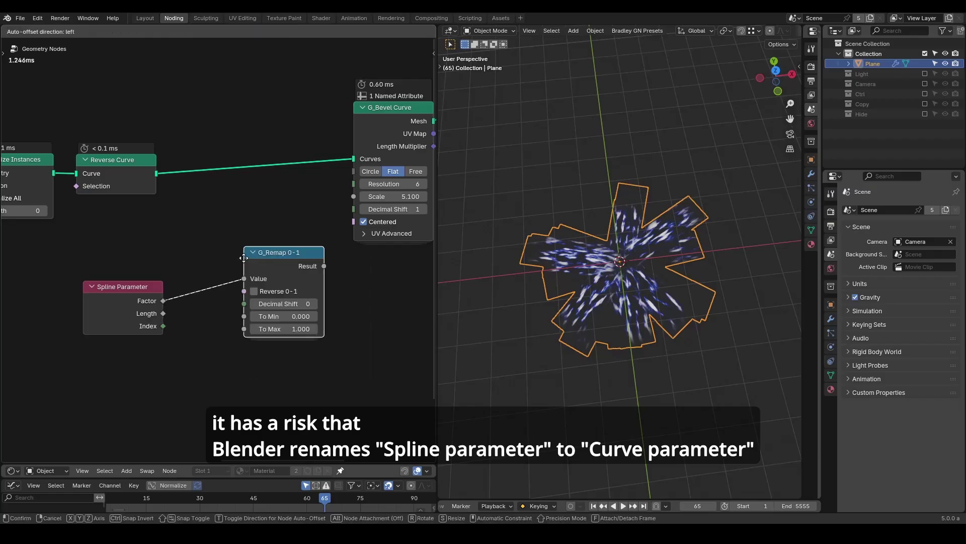
pyautogui.click(221, 257)
pyautogui.moveTo(300, 265); pyautogui.dragTo(353, 197)
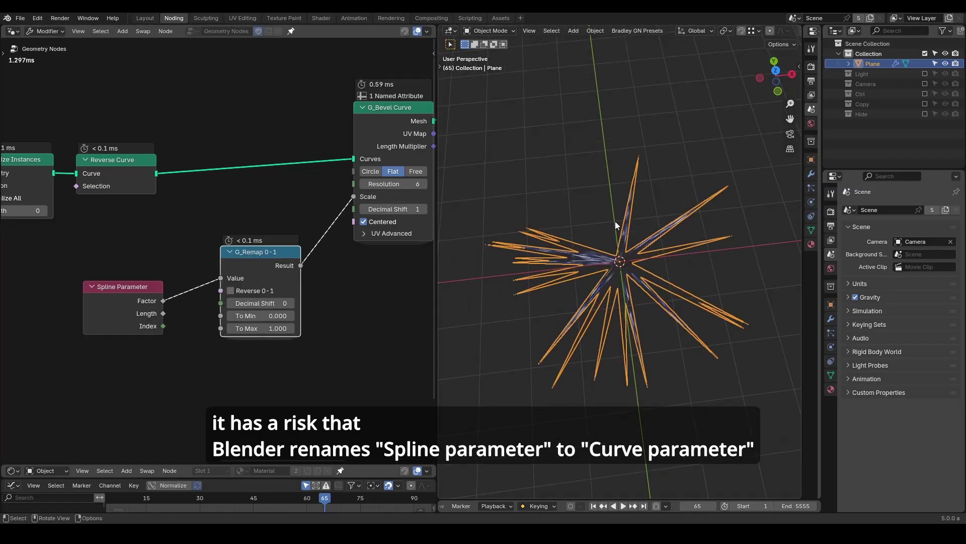
# Annotate the viewport with a 0, an arrow and a 1 to show the factor's direction along the strips.
pyautogui.moveTo(615, 222); pyautogui.dragTo(615, 213)
pyautogui.moveTo(484, 193)
pyautogui.mouseDown()
pyautogui.moveTo(497, 190)
pyautogui.moveTo(483, 187)
pyautogui.mouseUp()
pyautogui.moveTo(617, 214); pyautogui.dragTo(619, 231, button='right')
pyautogui.moveTo(614, 203); pyautogui.dragTo(611, 234)
pyautogui.moveTo(523, 196); pyautogui.dragTo(559, 204)
pyautogui.moveTo(550, 192)
pyautogui.mouseDown()
pyautogui.moveTo(571, 206)
pyautogui.moveTo(551, 215)
pyautogui.mouseUp()
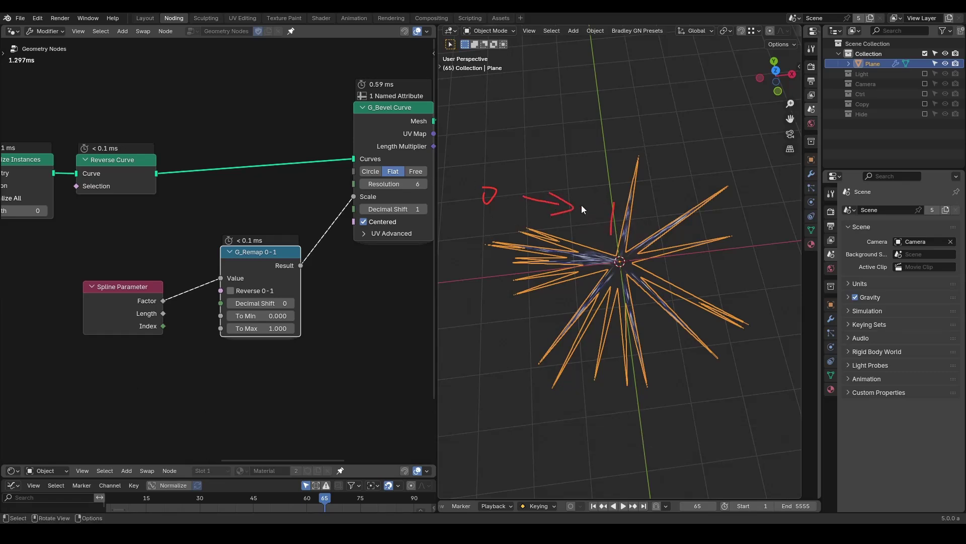
# Reverse the G_Remap 0-1 output and set its To Min to 1.800 and To Max to 8.100.
pyautogui.click(252, 291)
pyautogui.moveTo(259, 322); pyautogui.dragTo(337, 323)
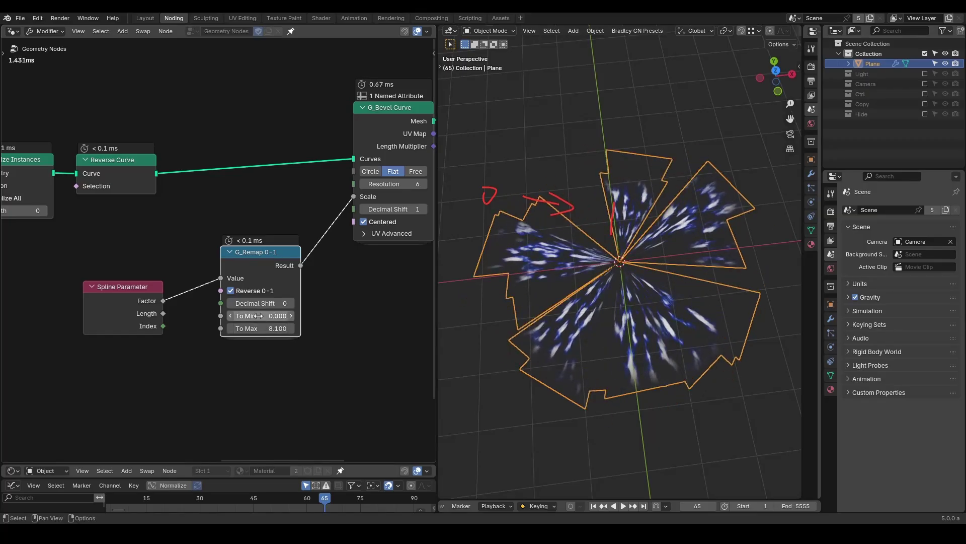
pyautogui.moveTo(257, 315)
pyautogui.mouseDown()
pyautogui.moveTo(272, 316)
pyautogui.moveTo(257, 316)
pyautogui.mouseUp()
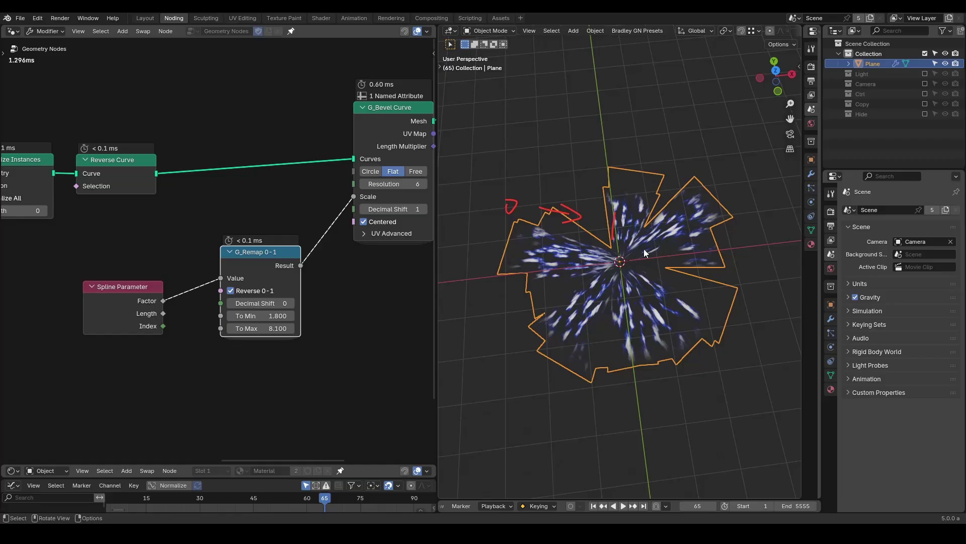
# Set G_Point Instance's Count to 1 and mark the single strip's wide and narrow ends with annotation strokes.
pyautogui.moveTo(187, 251); pyautogui.dragTo(334, 227, button='middle')
pyautogui.scroll(-2, 211, 244)
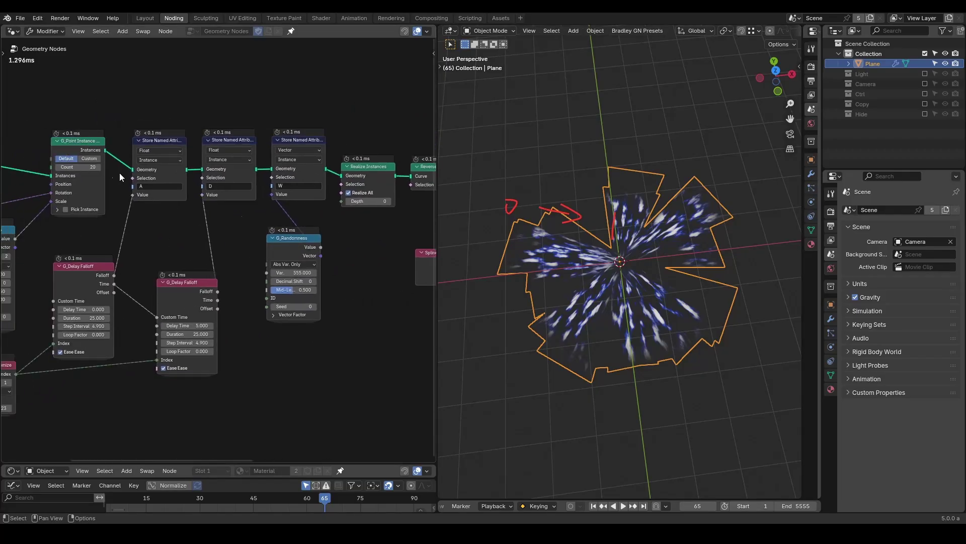
pyautogui.click(80, 167)
pyautogui.write('1')
pyautogui.press('Return')
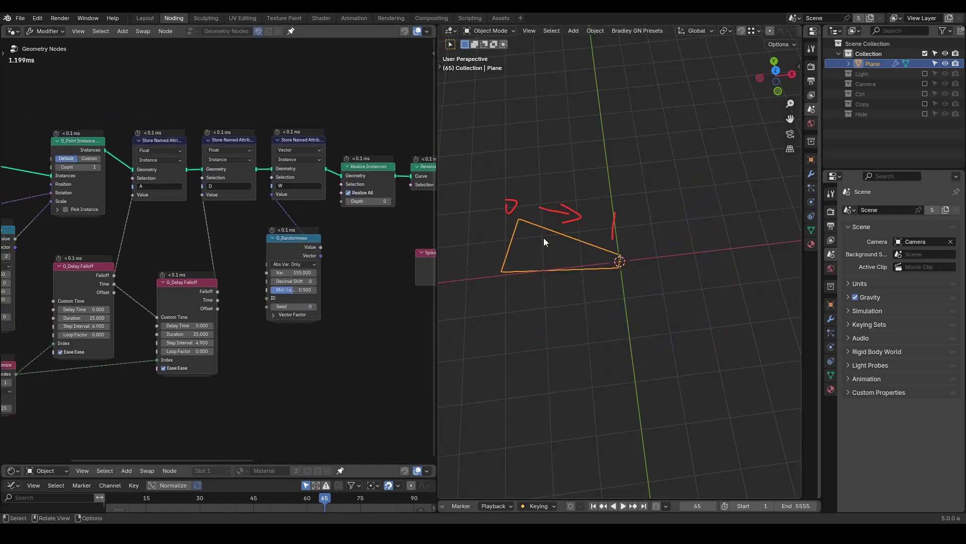
pyautogui.moveTo(497, 226); pyautogui.dragTo(495, 275)
pyautogui.moveTo(645, 259); pyautogui.dragTo(647, 280)
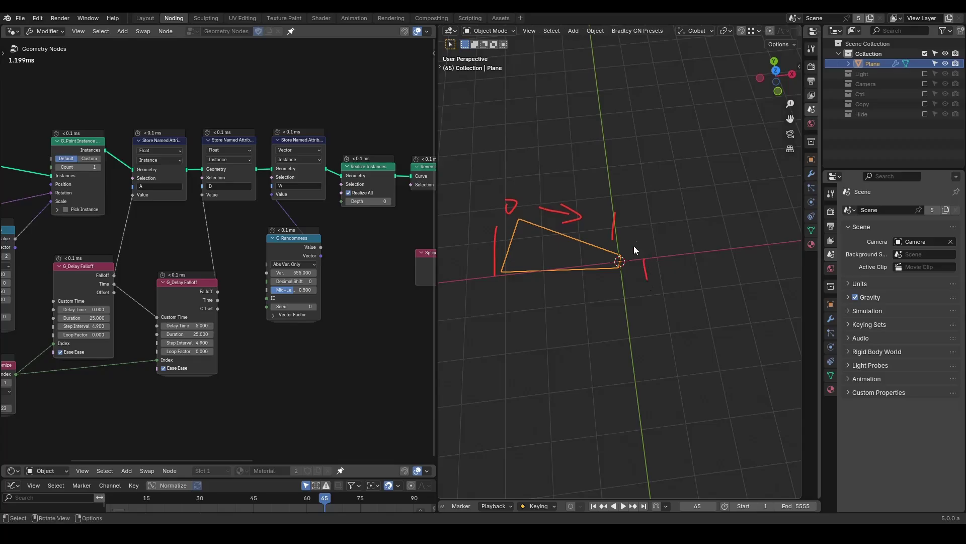
# Set G_Point Instance's Count to 25.
pyautogui.doubleClick(78, 166)
pyautogui.write('20')
pyautogui.press('Return')
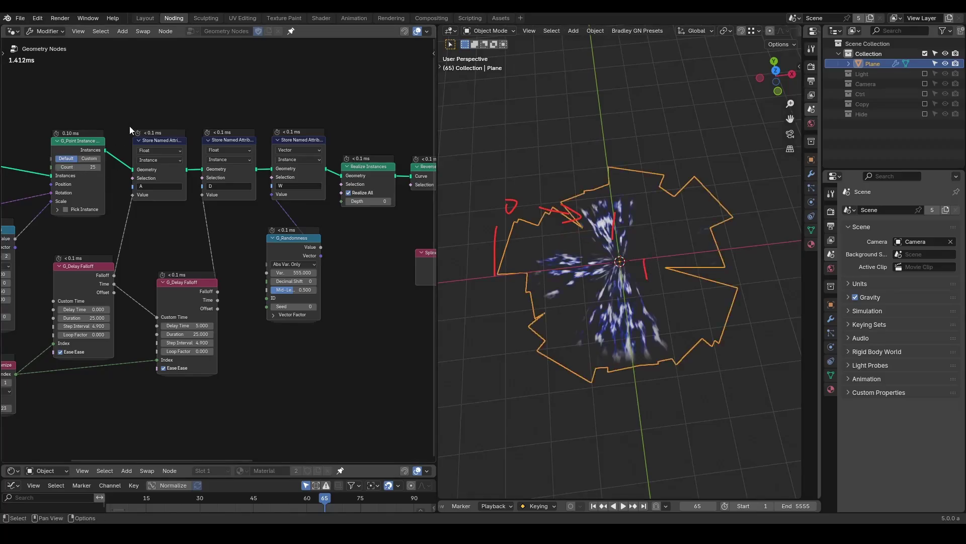
# Play the animation from the first frame and sketch two curved annotation paths outward from the strips' center.
pyautogui.moveTo(295, 256); pyautogui.dragTo(85, 245, button='middle')
pyautogui.moveTo(661, 229)
pyautogui.mouseDown(button='right')
pyautogui.moveTo(576, 264)
pyautogui.moveTo(604, 265)
pyautogui.mouseUp(button='right')
pyautogui.hotkey('shift', 'Left')
pyautogui.press('space')
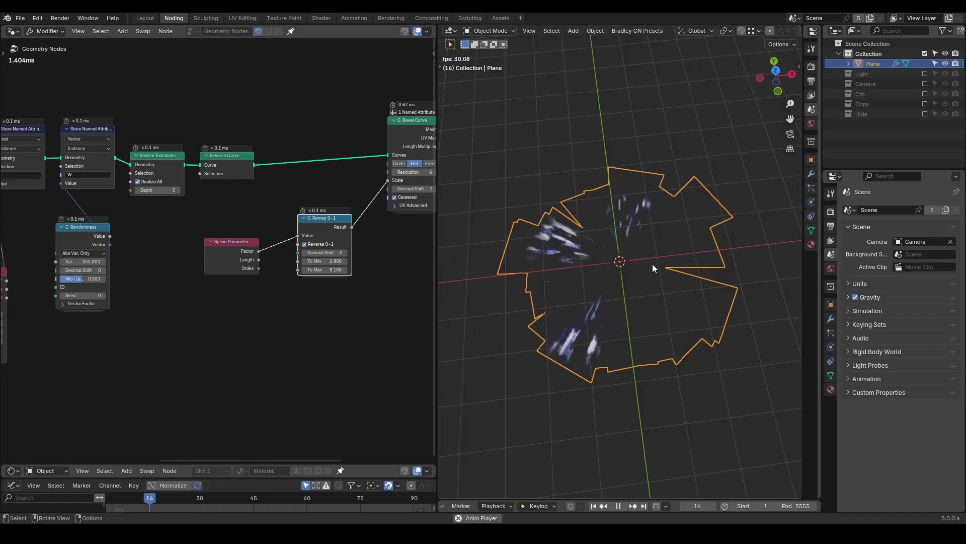
pyautogui.press('space')
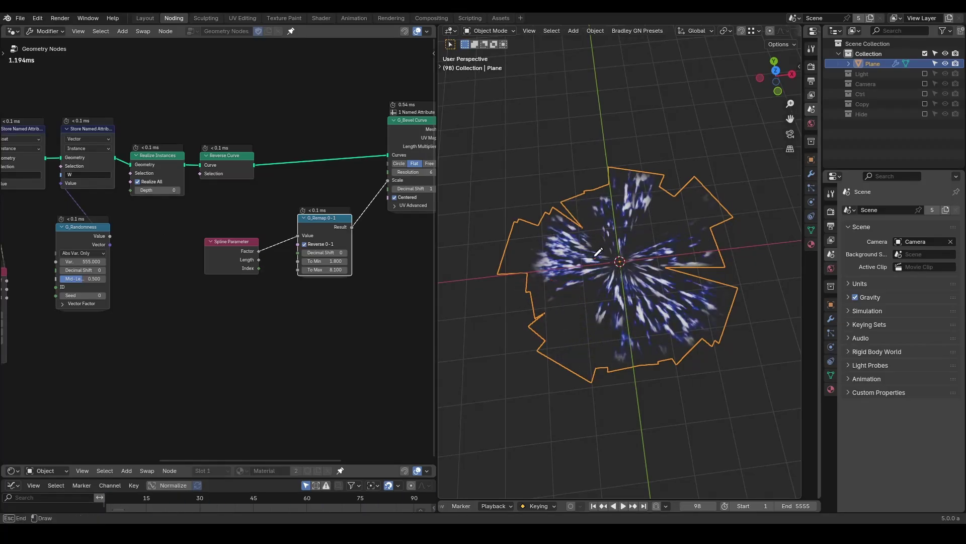
pyautogui.moveTo(596, 257); pyautogui.dragTo(473, 319)
pyautogui.moveTo(599, 284)
pyautogui.mouseDown()
pyautogui.moveTo(580, 317)
pyautogui.moveTo(589, 436)
pyautogui.mouseUp()
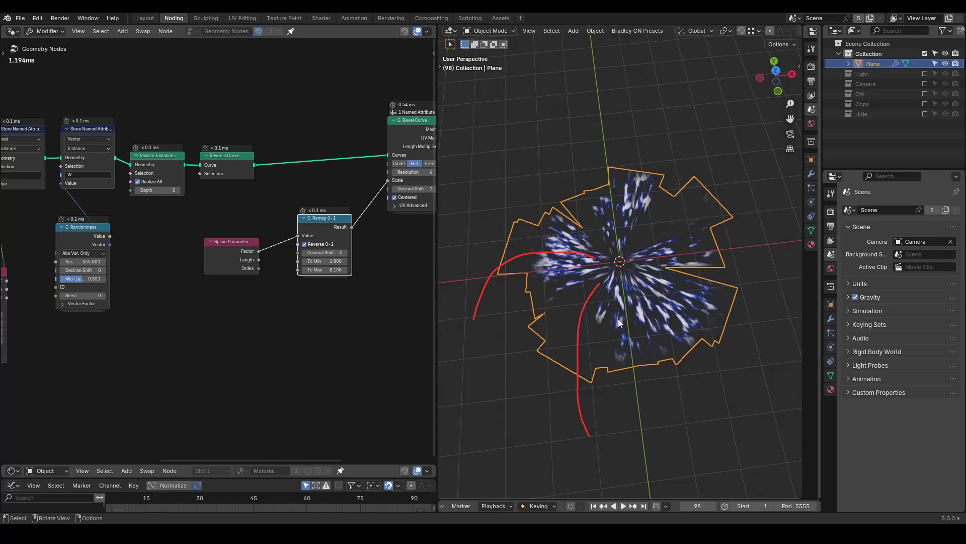
pyautogui.moveTo(257, 123); pyautogui.dragTo(346, 237, button='middle')
pyautogui.hotkey('shift', 'a')
pyautogui.write('vector rota')
pyautogui.press('Return')
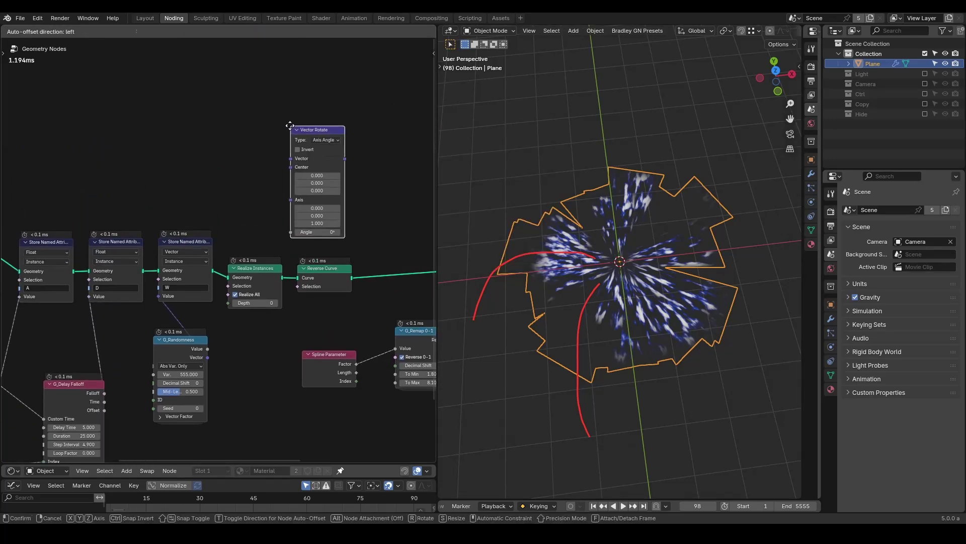
pyautogui.click(290, 125)
pyautogui.press('x')
# Add a G_Bend Deformer node and insert it between G_Curve Linear and G_Point Instance.
pyautogui.scroll(-4, 210, 213)
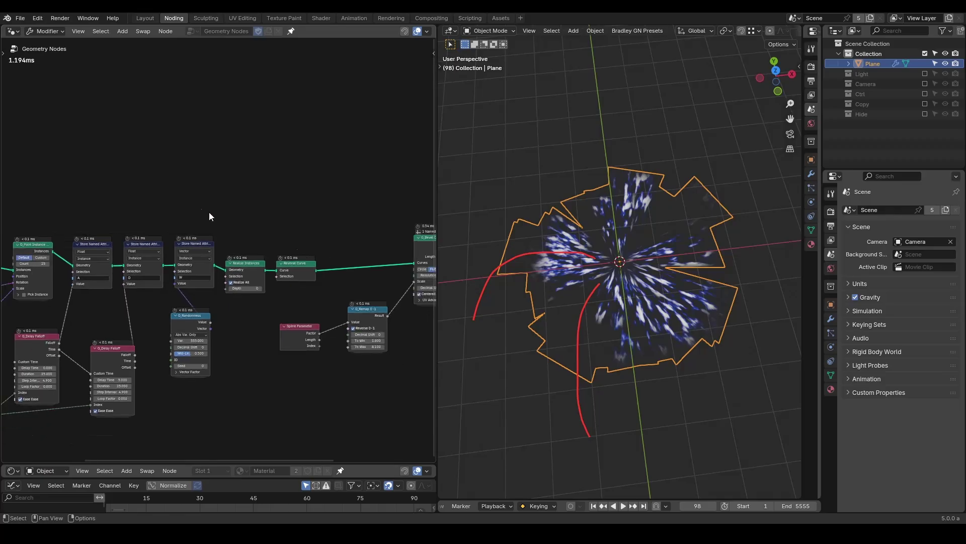
pyautogui.moveTo(209, 216); pyautogui.dragTo(47, 189, button='middle')
pyautogui.hotkey('shift', 'a')
pyautogui.write('bend')
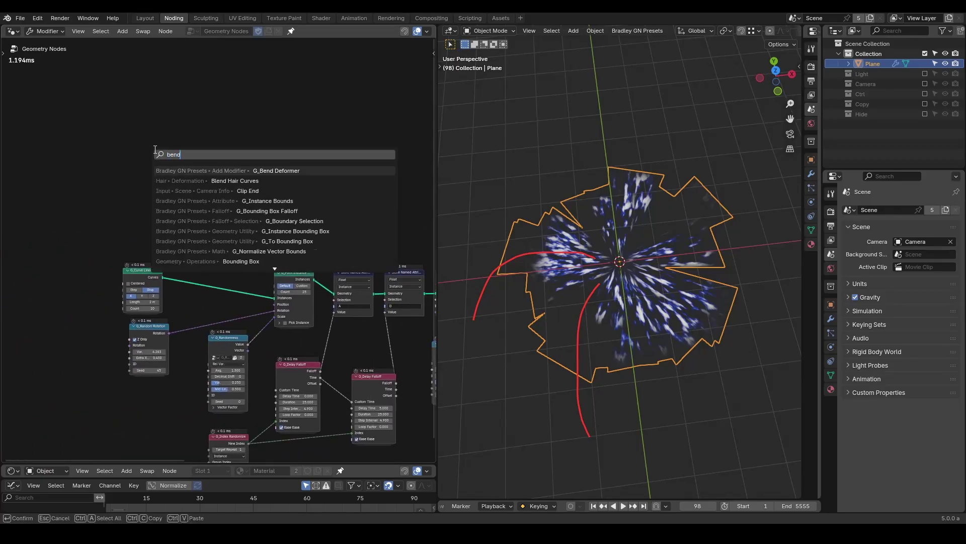
pyautogui.press('Return')
pyautogui.click(241, 202)
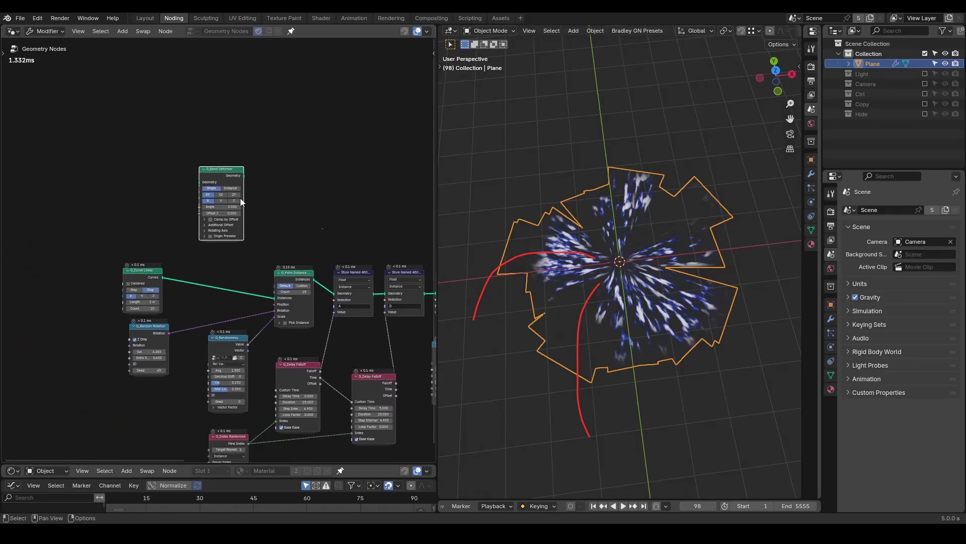
pyautogui.scroll(3, 225, 224)
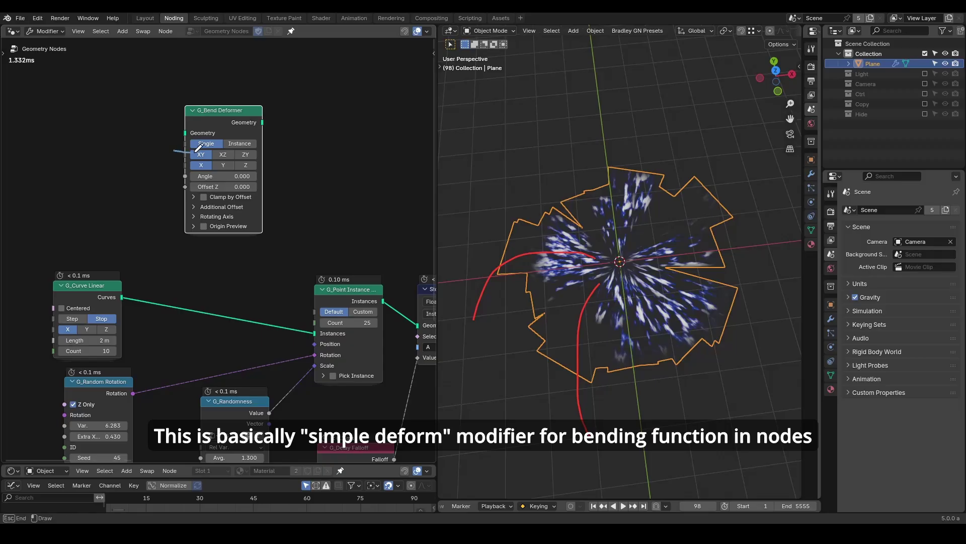
pyautogui.moveTo(259, 148); pyautogui.dragTo(290, 125)
pyautogui.moveTo(225, 114); pyautogui.dragTo(241, 259)
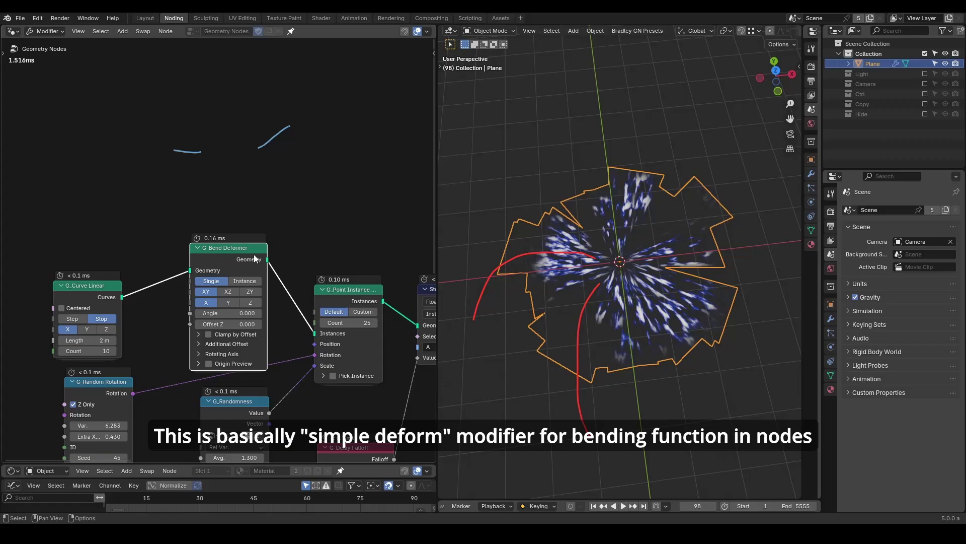
# Preview the Bend Deformer with a Viewer, set its axis to Z and Angle to 1.700, and try its additional offset.
pyautogui.keyDown('ctrl'); pyautogui.keyDown('shift'); pyautogui.click(254, 256); pyautogui.keyUp('shift'); pyautogui.keyUp('ctrl')
pyautogui.click(250, 302)
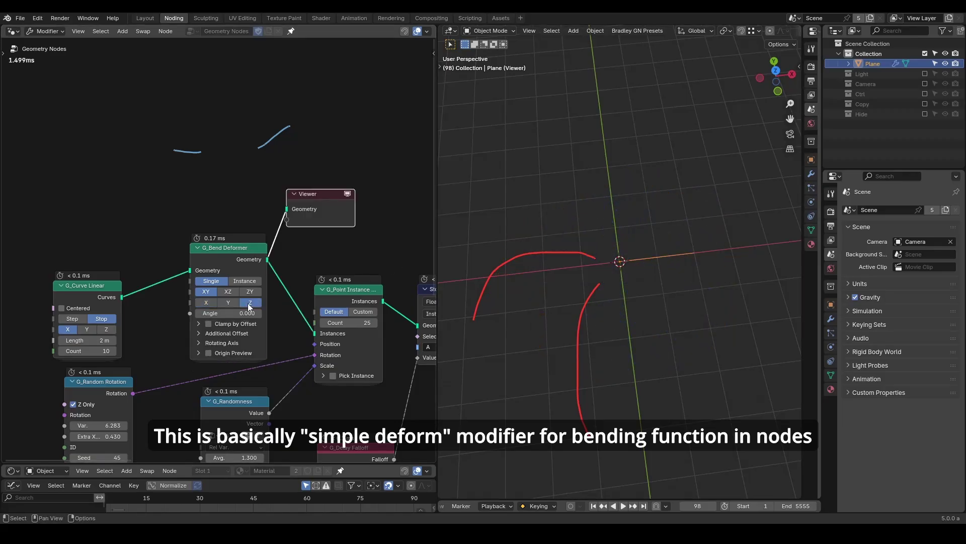
pyautogui.moveTo(594, 257)
pyautogui.mouseDown(button='right')
pyautogui.moveTo(487, 310)
pyautogui.moveTo(589, 378)
pyautogui.moveTo(583, 428)
pyautogui.mouseUp(button='right')
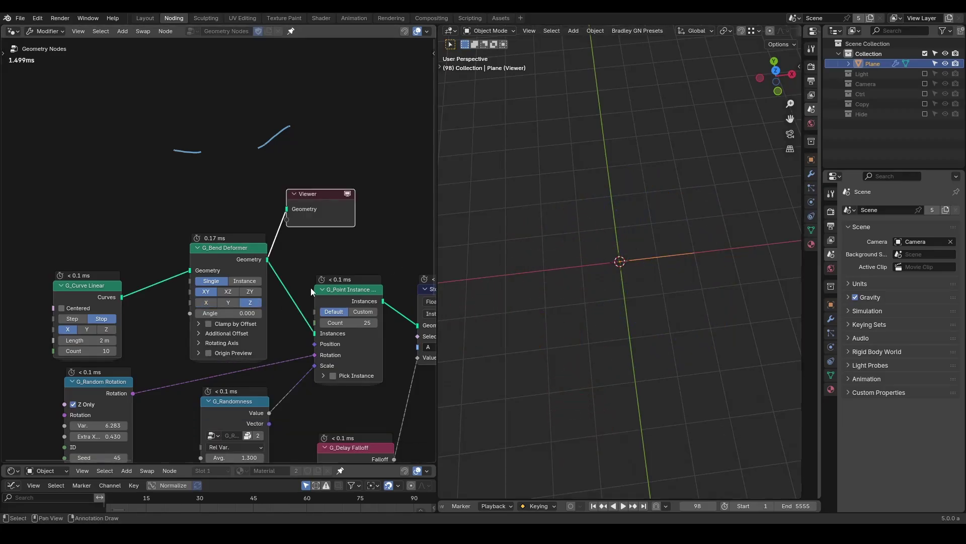
pyautogui.moveTo(229, 313)
pyautogui.mouseDown()
pyautogui.moveTo(252, 313)
pyautogui.moveTo(228, 314)
pyautogui.mouseUp()
pyautogui.click(226, 331)
pyautogui.moveTo(226, 345); pyautogui.dragTo(194, 346)
pyautogui.moveTo(226, 313)
pyautogui.mouseDown()
pyautogui.moveTo(238, 313)
pyautogui.moveTo(229, 313)
pyautogui.mouseUp()
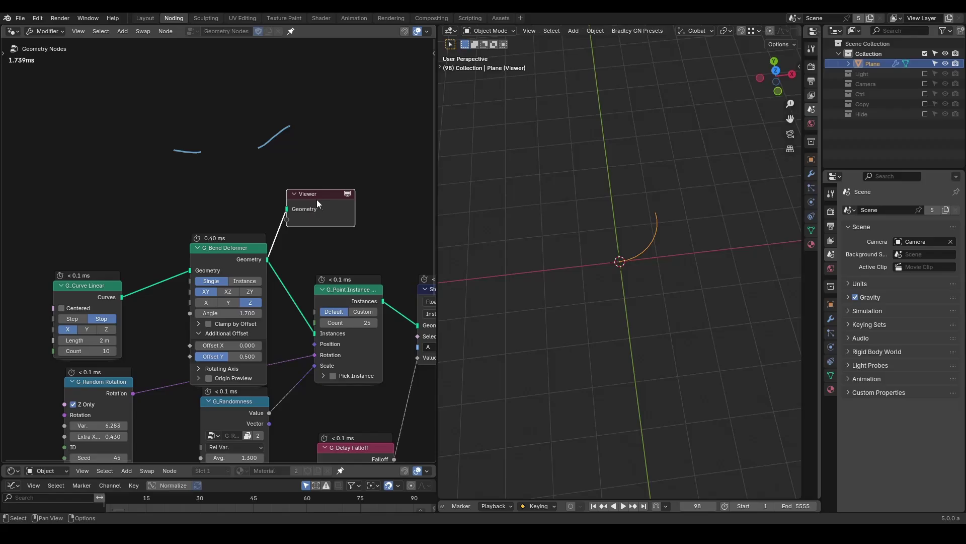
# Set the Bend Deformer's Angle to 2.000 while checking the full effect, and remove the Viewer node.
pyautogui.click(347, 194)
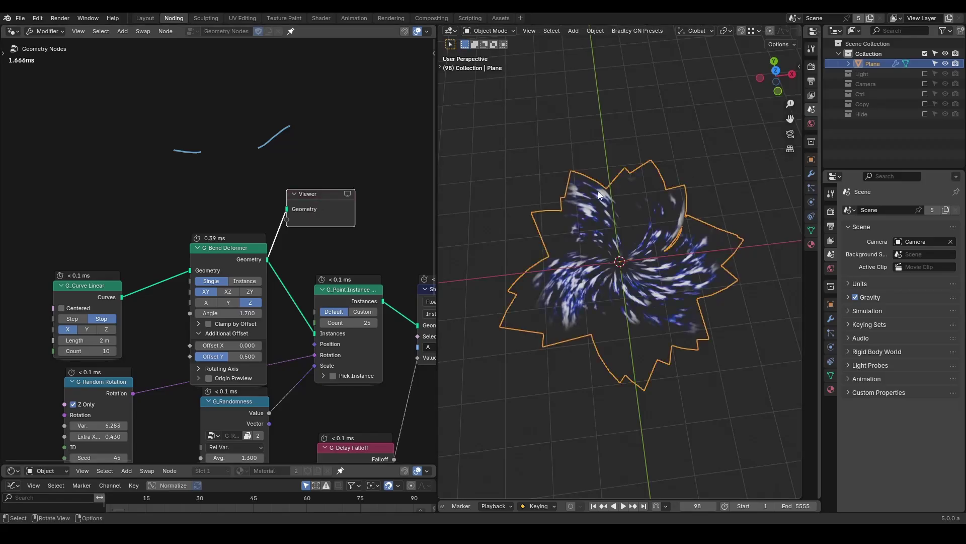
pyautogui.moveTo(231, 313)
pyautogui.mouseDown()
pyautogui.moveTo(244, 313)
pyautogui.moveTo(229, 313)
pyautogui.mouseUp()
pyautogui.click(326, 196)
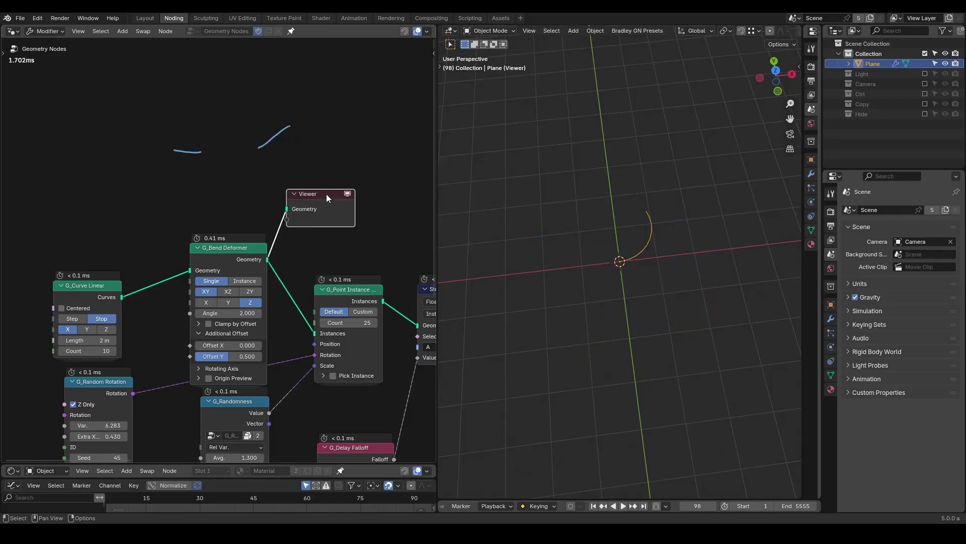
pyautogui.press('x')
# Move the Bend Deformer between the W Store Named Attribute and Realize Instances, and switch it to Instance mode.
pyautogui.scroll(-4, 248, 292)
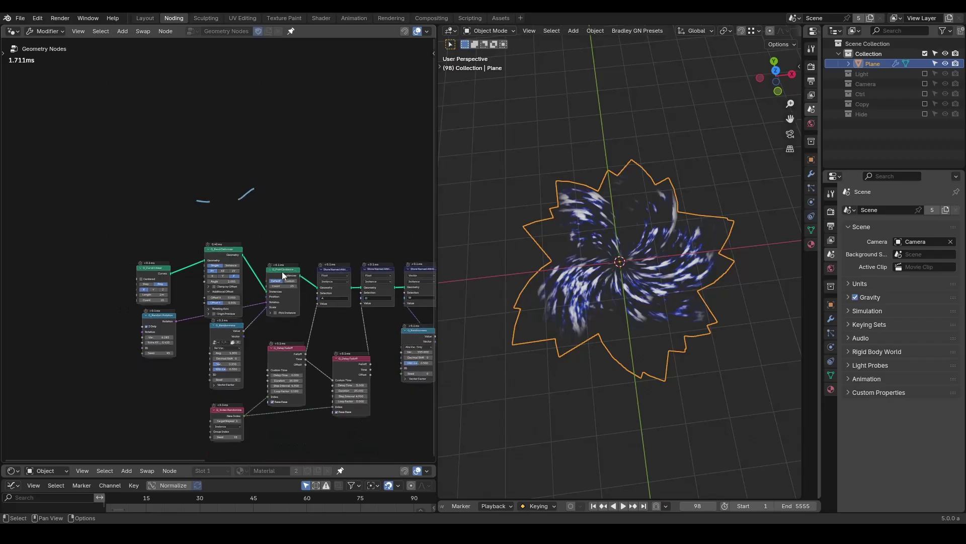
pyautogui.moveTo(282, 270); pyautogui.dragTo(140, 257, button='middle')
pyautogui.moveTo(73, 245); pyautogui.dragTo(324, 255)
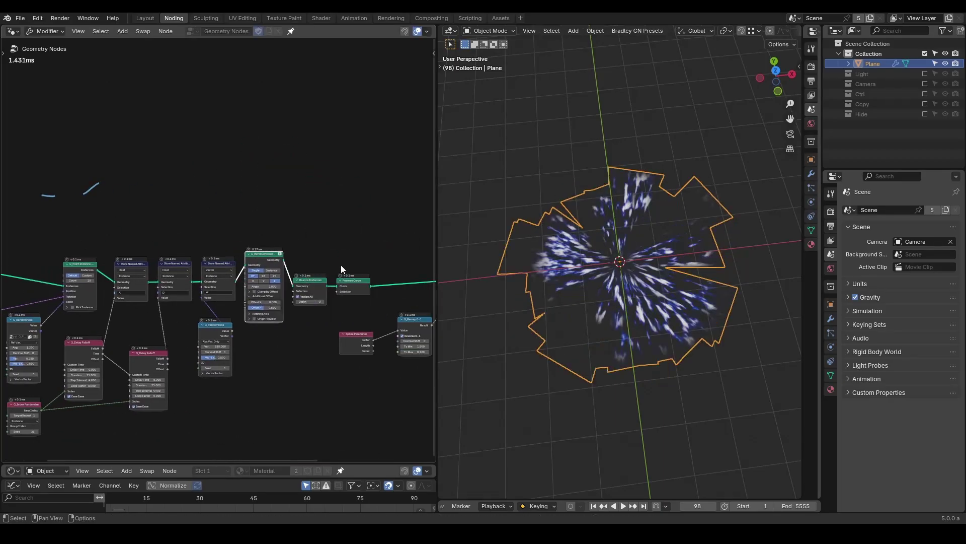
pyautogui.scroll(3, 346, 265)
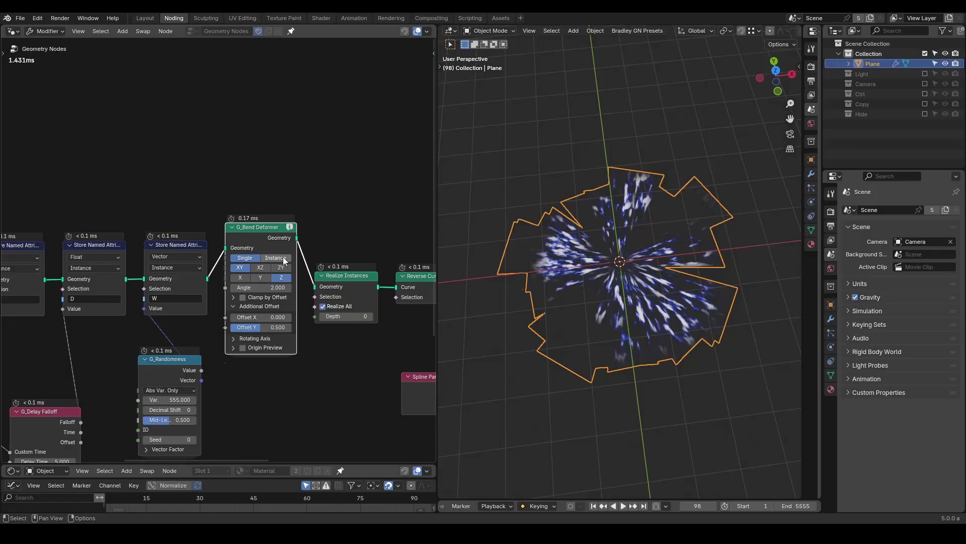
pyautogui.click(284, 258)
# Shift the Bend Deformer and the nodes after it away from the W Store Named Attribute to make room.
pyautogui.scroll(1, 291, 257)
pyautogui.scroll(-2, 288, 330)
pyautogui.moveTo(287, 330); pyautogui.dragTo(204, 302, button='middle')
pyautogui.hotkey('shift', 'l')
pyautogui.hotkey('shift', 'l')
pyautogui.press('g')
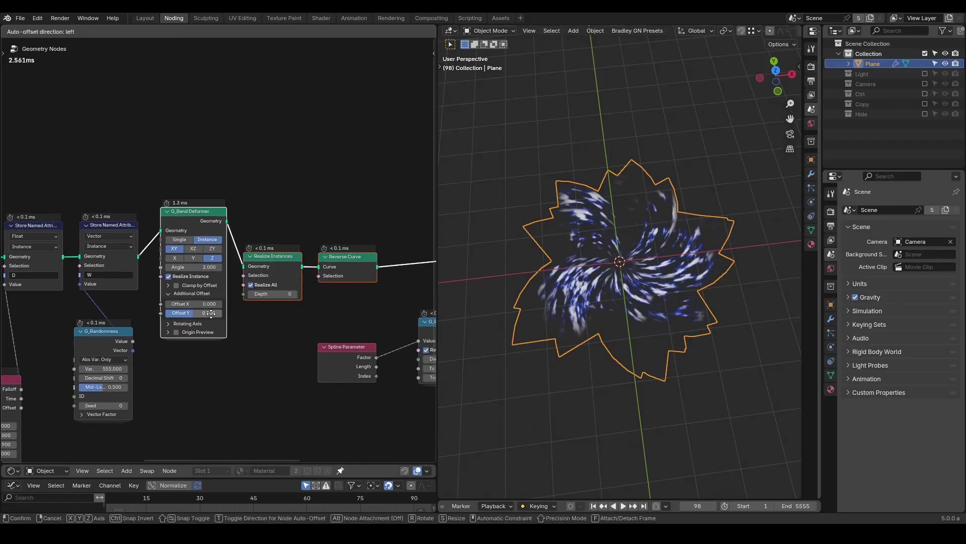
pyautogui.click(325, 313)
# Add a G_Randomness node with Seed 82, feed its Value into the Bend Deformer's Angle, and preview the bent curves.
pyautogui.click(197, 289)
pyautogui.hotkey('shift', 'a')
pyautogui.write('g ra')
pyautogui.press('Return')
pyautogui.click(192, 287)
pyautogui.scroll(4, 239, 353)
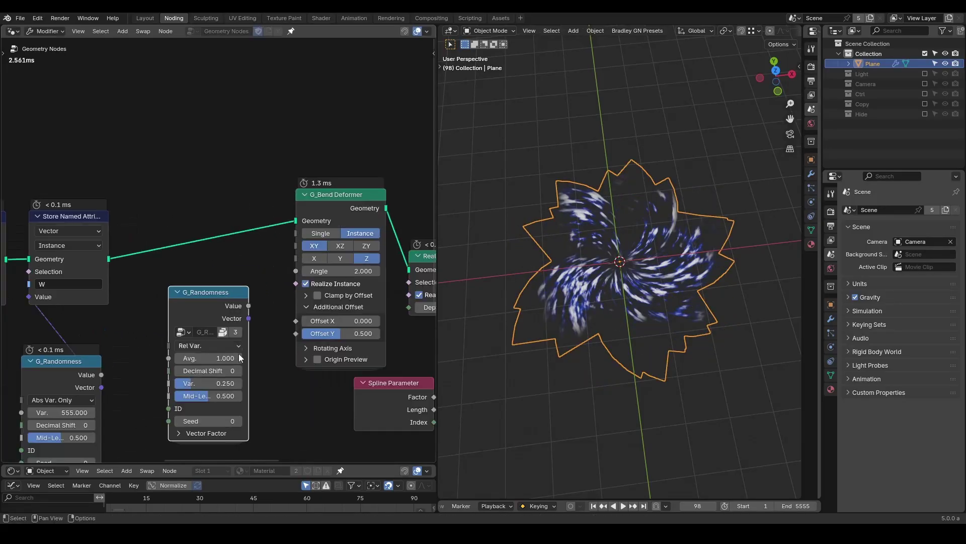
pyautogui.moveTo(217, 421); pyautogui.dragTo(257, 421)
pyautogui.keyDown('ctrl'); pyautogui.keyDown('shift'); pyautogui.click(355, 239); pyautogui.keyUp('shift'); pyautogui.keyUp('ctrl')
pyautogui.moveTo(248, 306); pyautogui.dragTo(296, 271)
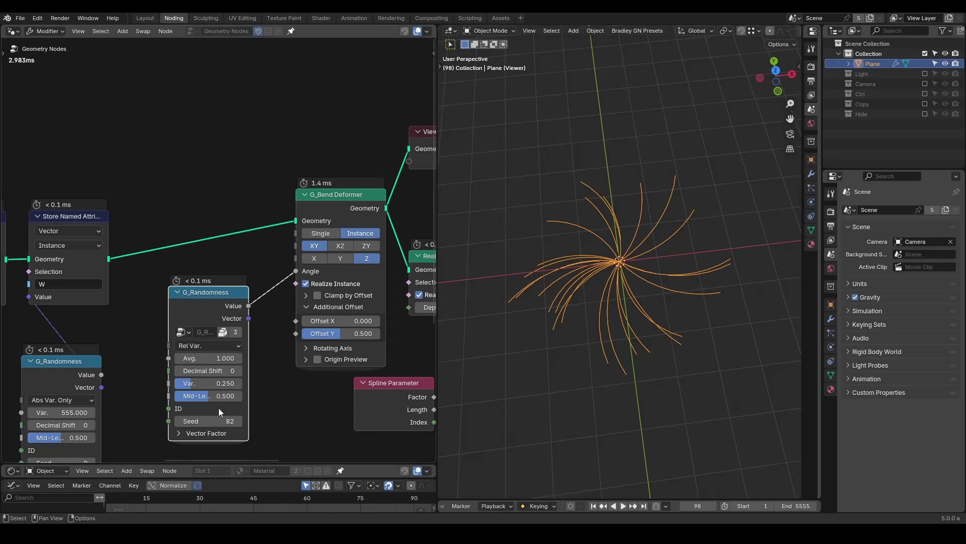
# Try a variance of 0.700 on the bend angle's randomness and remove the Viewer node.
pyautogui.moveTo(220, 383); pyautogui.dragTo(251, 383)
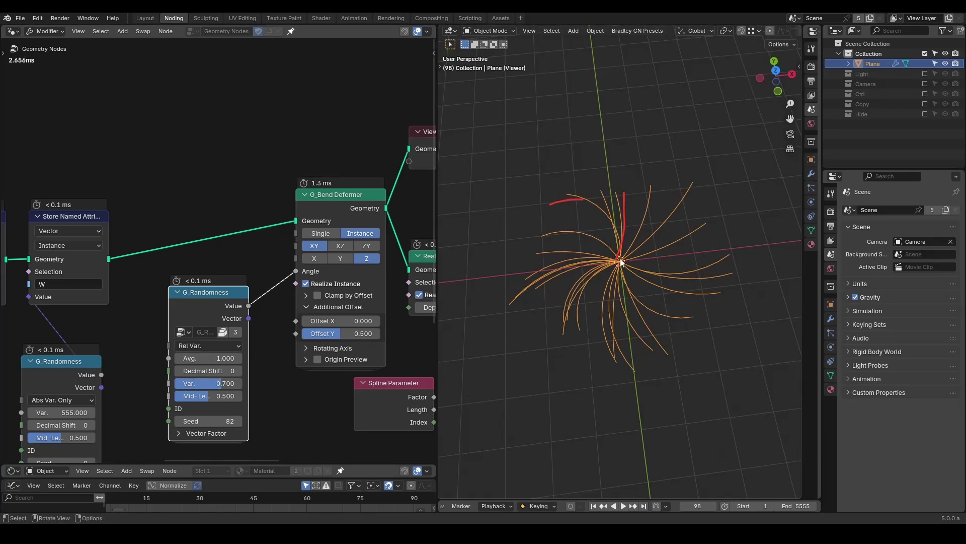
pyautogui.moveTo(291, 230); pyautogui.dragTo(237, 208, button='middle')
pyautogui.click(395, 116)
pyautogui.press('x')
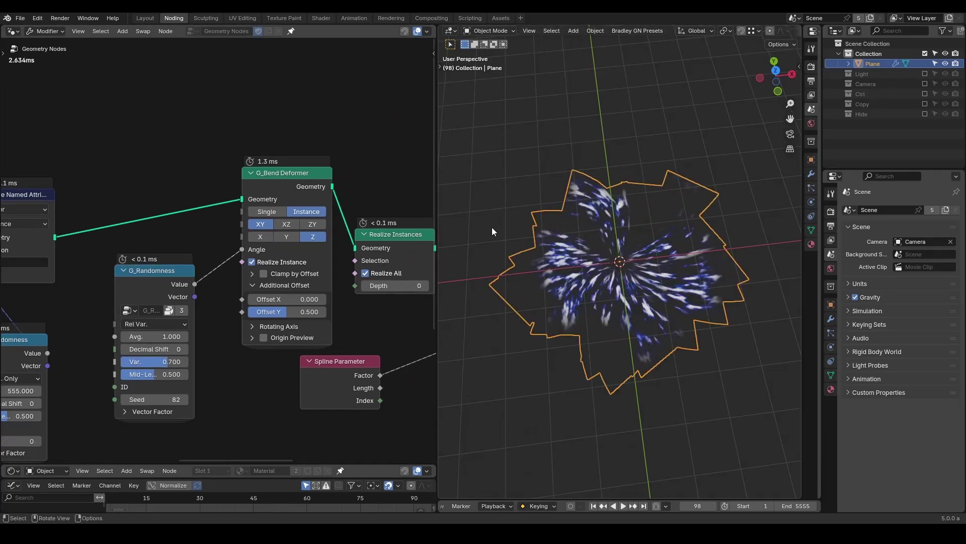
# Set the bend randomness to an average of 1.630 and variance of 0.250, and play the animation from the start.
pyautogui.moveTo(158, 361); pyautogui.dragTo(199, 336)
pyautogui.hotkey('shift', 'Left')
pyautogui.press('space')
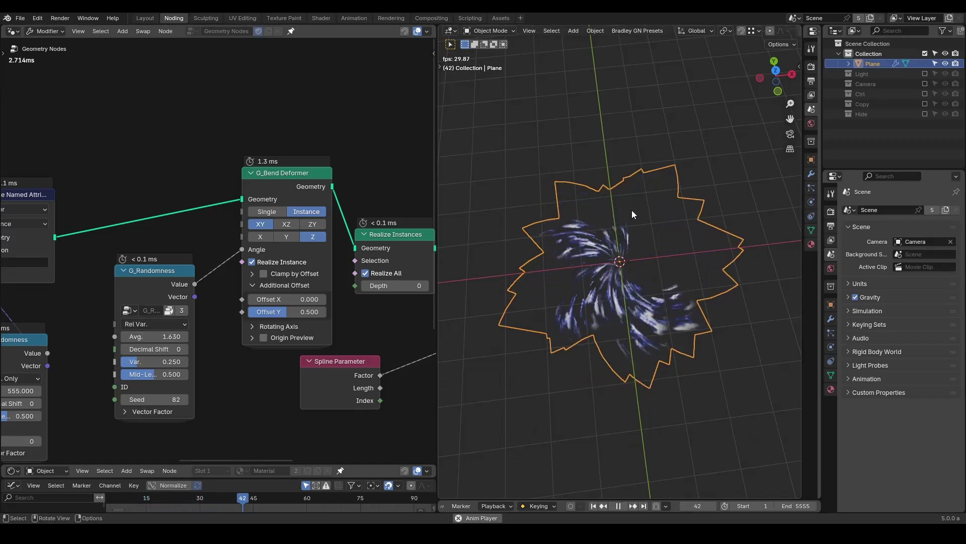
pyautogui.press('space')
# Set the Step Interval of both G_Delay Falloff nodes to 3.
pyautogui.scroll(-3, 118, 370)
pyautogui.moveTo(118, 370); pyautogui.dragTo(421, 281, button='middle')
pyautogui.scroll(3, 337, 297)
pyautogui.scroll(2, 338, 297)
pyautogui.moveTo(204, 310); pyautogui.dragTo(254, 295, button='middle')
pyautogui.click(166, 306)
pyautogui.click(208, 305)
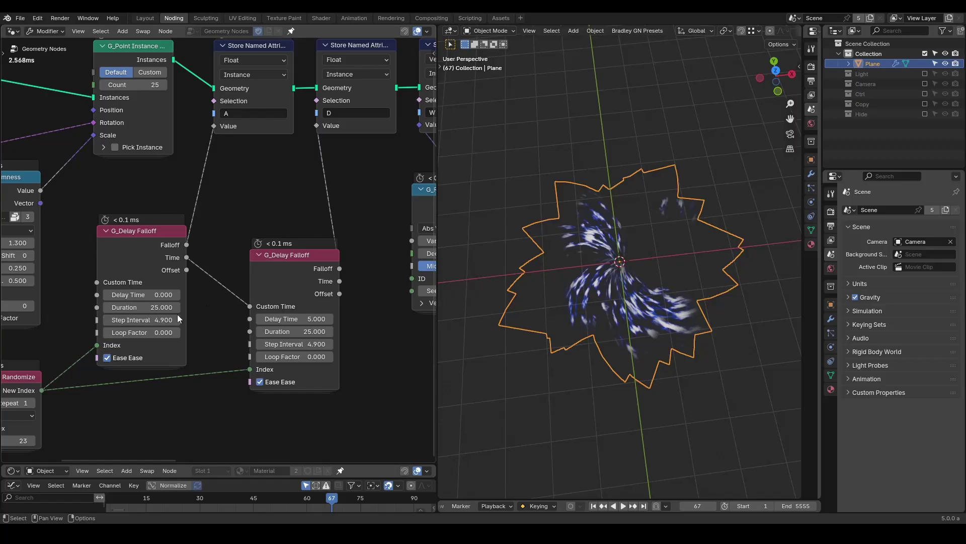
pyautogui.click(163, 320)
pyautogui.write('3')
pyautogui.press('Return')
pyautogui.click(295, 343)
pyautogui.write('3')
pyautogui.press('Return')
# Play the animation from the first frame to review the strips' appearance timing.
pyautogui.hotkey('shift', 'Left')
pyautogui.press('space')
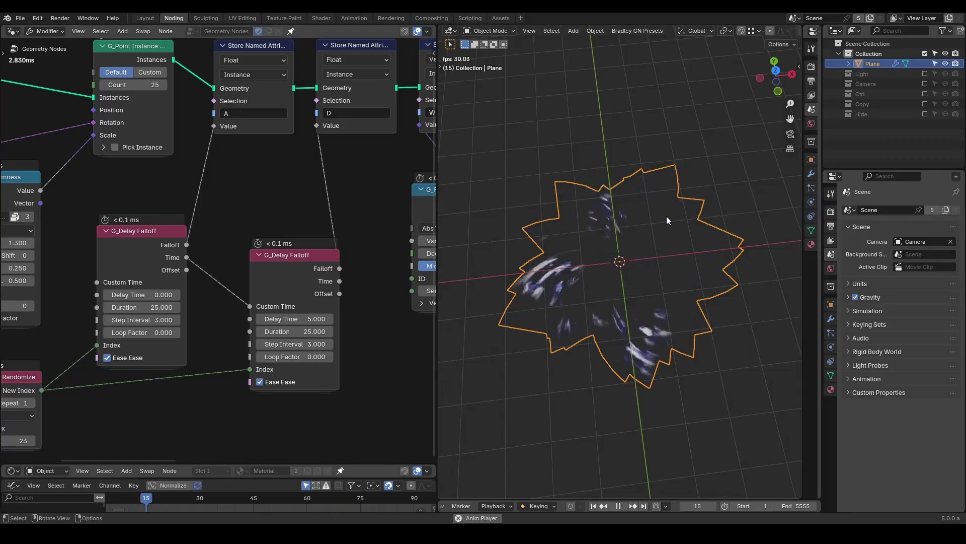
pyautogui.moveTo(33, 403); pyautogui.dragTo(144, 339, button='middle')
pyautogui.press('space')
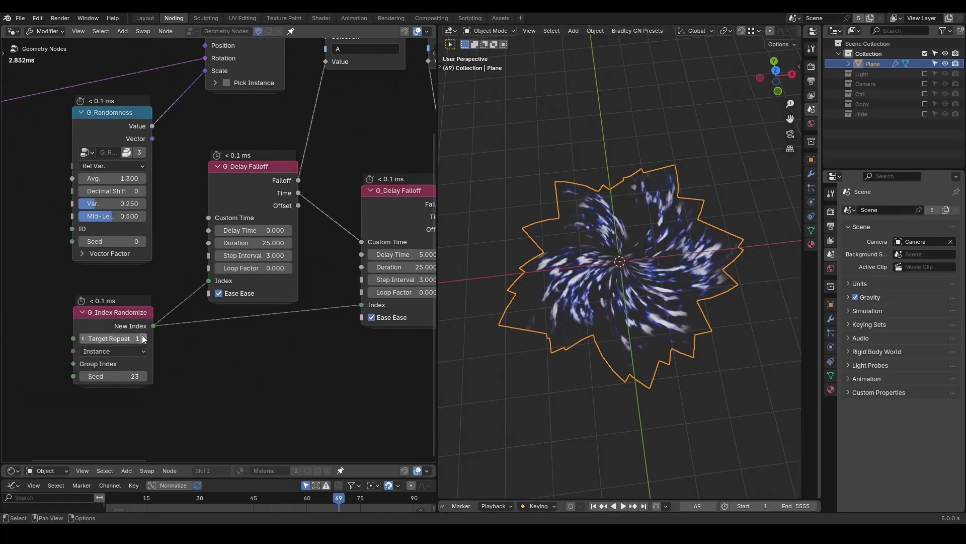
# Set G_Index Randomize's Target Repeat to 2 and Seed to 41, and replay the animation from the start.
pyautogui.click(144, 338)
pyautogui.hotkey('shift', 'Left')
pyautogui.press('space')
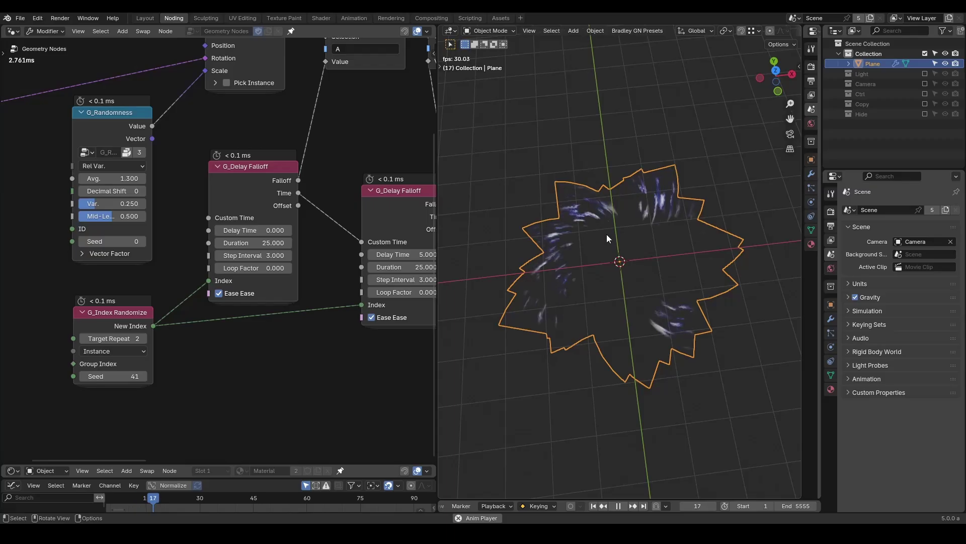
pyautogui.press('space')
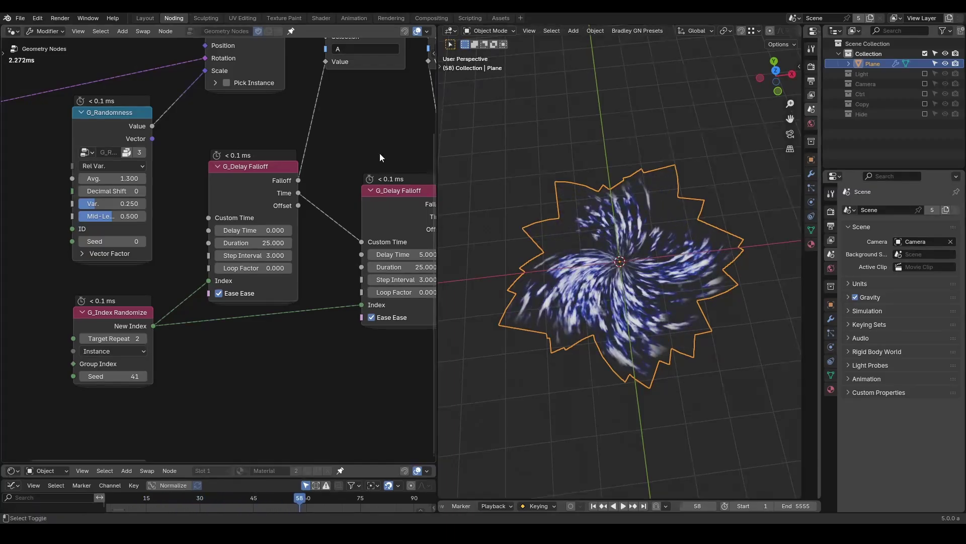
# Switch to the Compositing workspace.
pyautogui.click(432, 18)
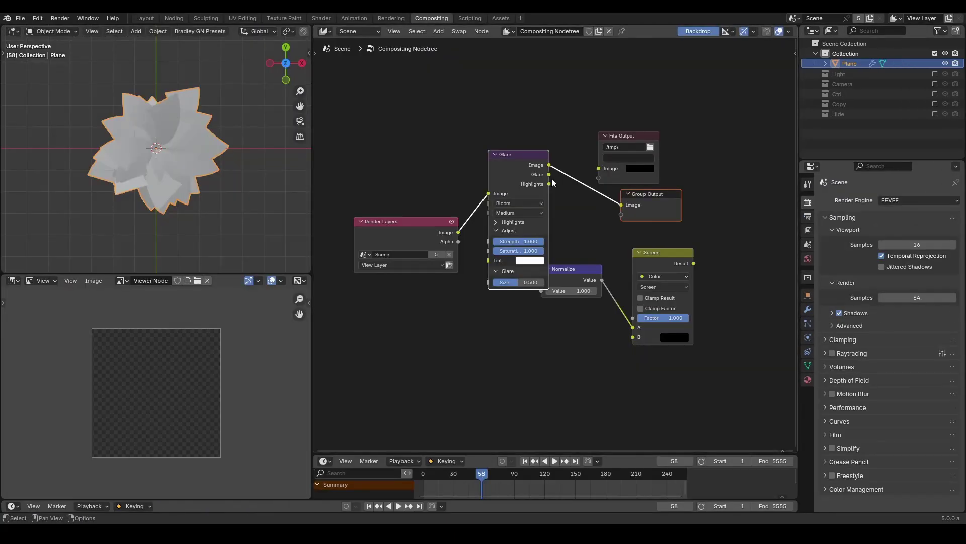
# Return to the Noding workspace and set the rendered viewport's Compositor option to Always.
pyautogui.keyDown('ctrl'); pyautogui.moveTo(475, 203); pyautogui.dragTo(577, 219, button='right'); pyautogui.keyUp('ctrl')
pyautogui.click(183, 17)
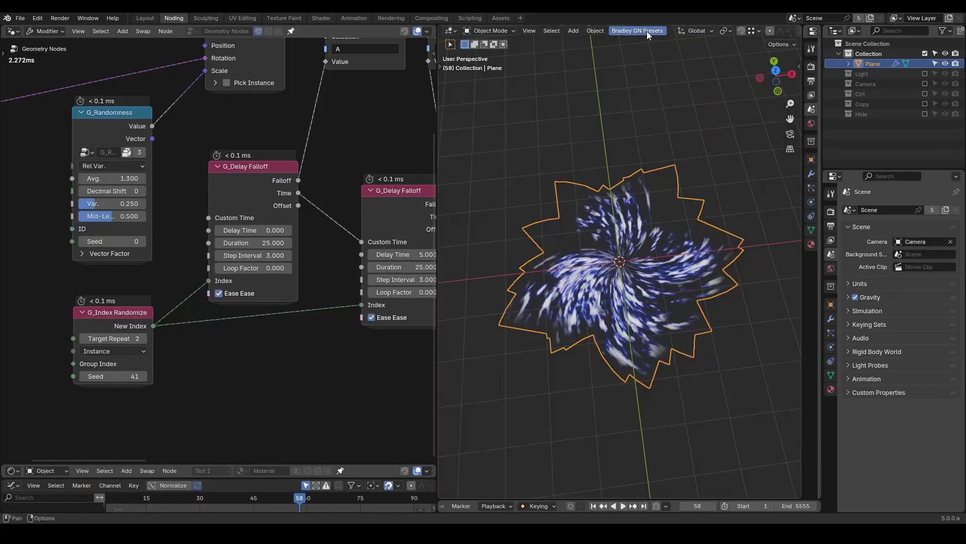
pyautogui.click(793, 31)
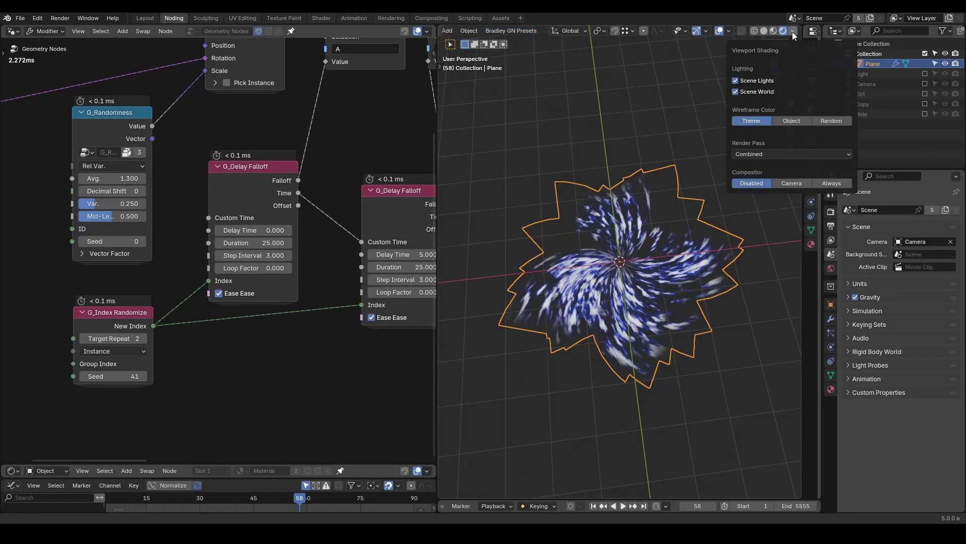
pyautogui.click(826, 185)
# In the shader tree, set the S_Emissive Alpha BSDF emission strength to 2.7, shift the Color Ramp's white stop to the end and its blue stop to 0.684.
pyautogui.moveTo(319, 462); pyautogui.dragTo(322, 194)
pyautogui.scroll(-5, 338, 249)
pyautogui.moveTo(338, 250); pyautogui.dragTo(15, 259, button='middle')
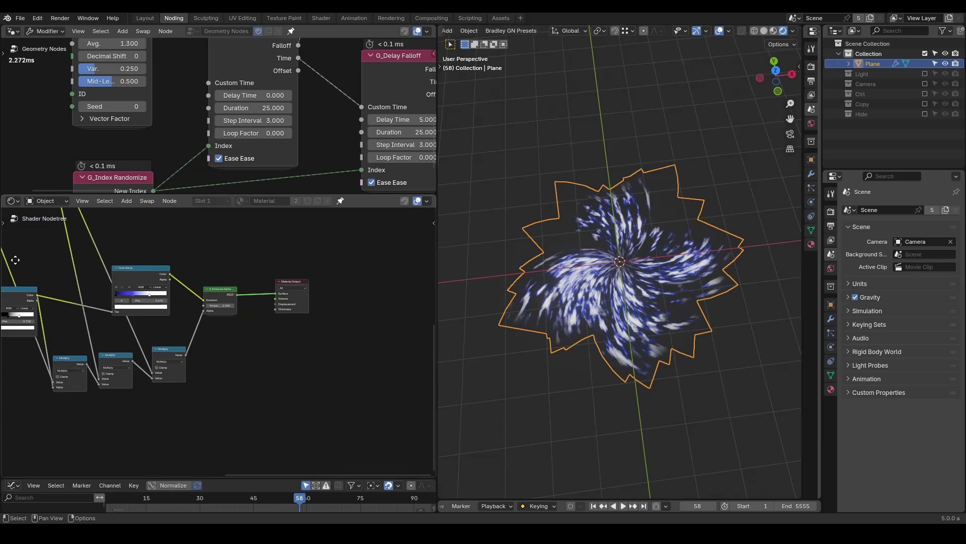
pyautogui.scroll(12, 181, 321)
pyautogui.moveTo(181, 321); pyautogui.dragTo(262, 382, button='middle')
pyautogui.moveTo(314, 314); pyautogui.dragTo(352, 314)
pyautogui.moveTo(200, 310); pyautogui.dragTo(234, 319, button='middle')
pyautogui.scroll(2, 234, 319)
pyautogui.moveTo(177, 291); pyautogui.dragTo(217, 291)
pyautogui.moveTo(113, 291); pyautogui.dragTo(167, 291)
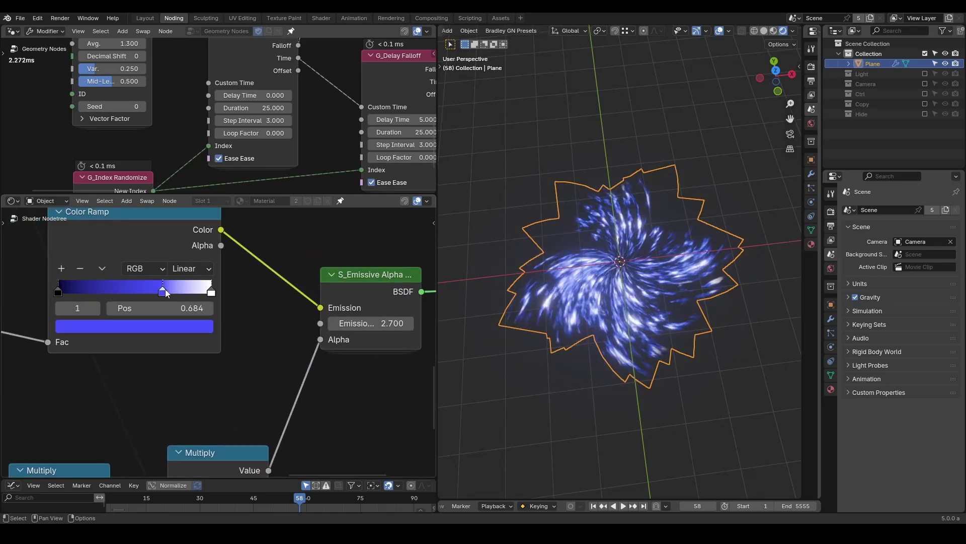
# Set the color management View transform to Standard and move the Color Ramp's blue stop to position 0.616.
pyautogui.click(831, 211)
pyautogui.click(901, 500)
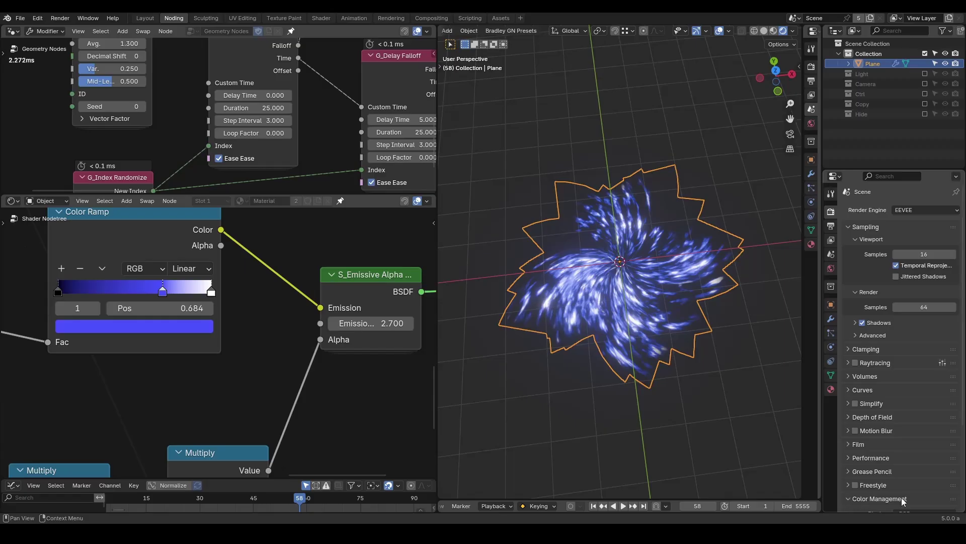
pyautogui.scroll(-5, 901, 498)
pyautogui.click(929, 419)
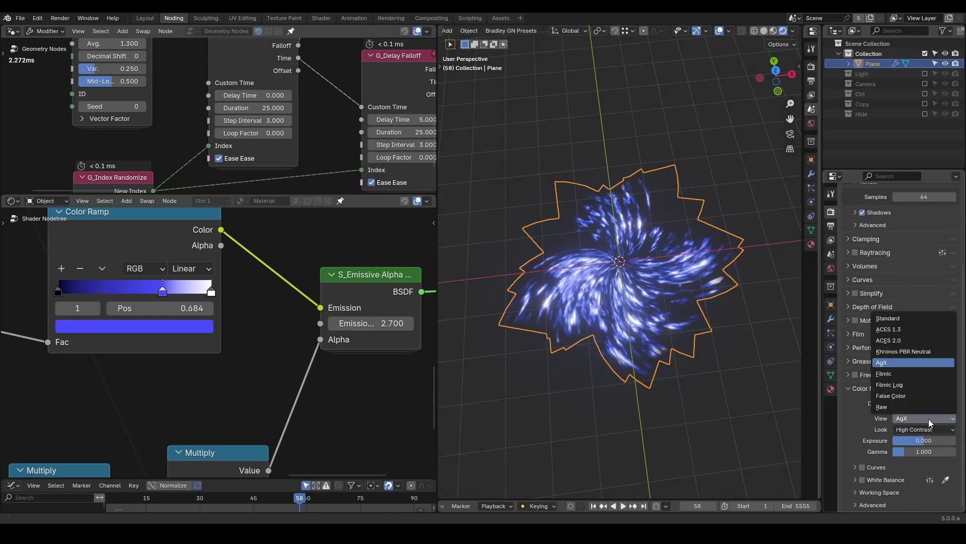
pyautogui.click(904, 324)
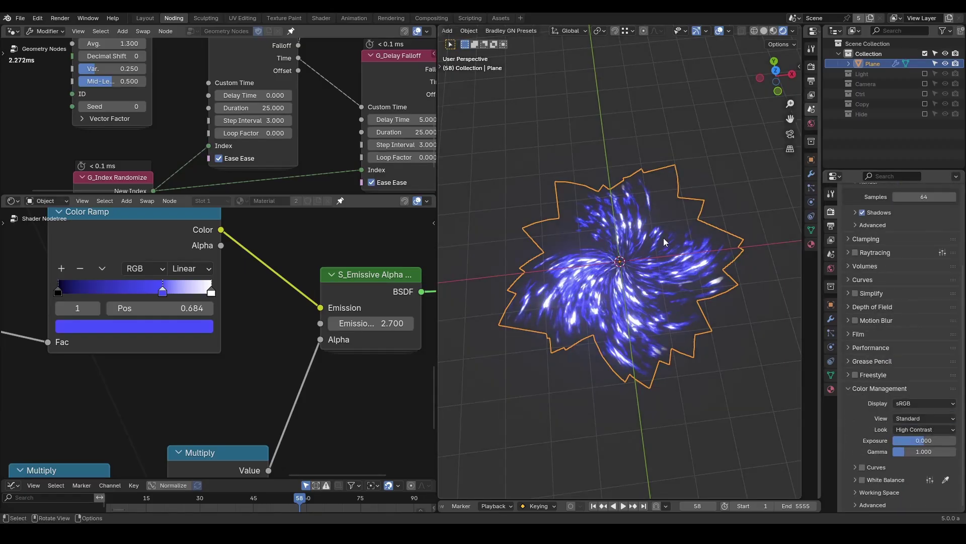
pyautogui.moveTo(162, 290)
pyautogui.mouseDown()
pyautogui.moveTo(142, 291)
pyautogui.moveTo(152, 291)
pyautogui.mouseUp()
# Insert a Hue/Saturation/Value node between the Color Ramp and the S_Emissive Alpha BSDF node.
pyautogui.scroll(-2, 245, 271)
pyautogui.scroll(-1, 246, 272)
pyautogui.moveTo(255, 317); pyautogui.dragTo(292, 314)
pyautogui.hotkey('shift', 'a')
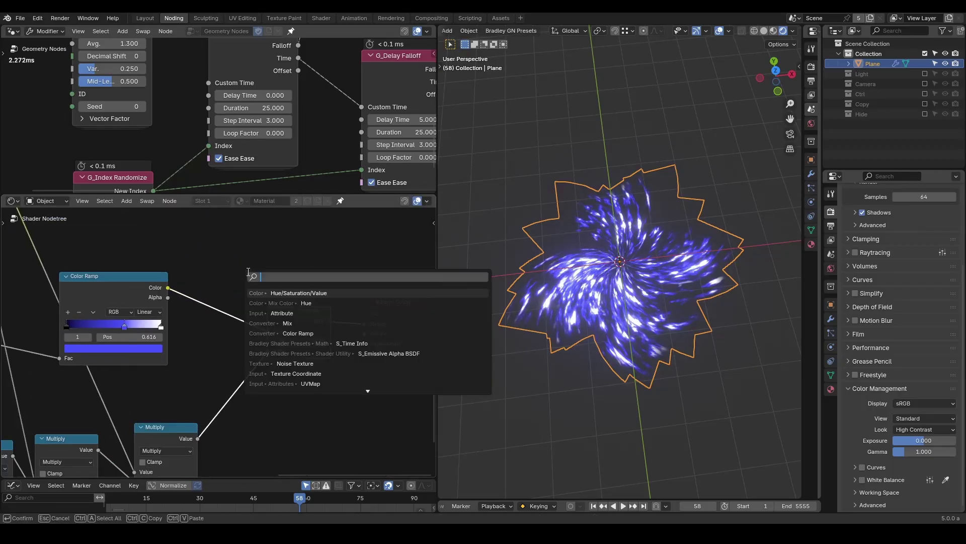
pyautogui.write('hue')
pyautogui.press('Return')
pyautogui.click(199, 267)
# Duplicate the Attribute node above the Color Ramp, set its name to W2, and link its Fac output to Hue.
pyautogui.scroll(-4, 318, 303)
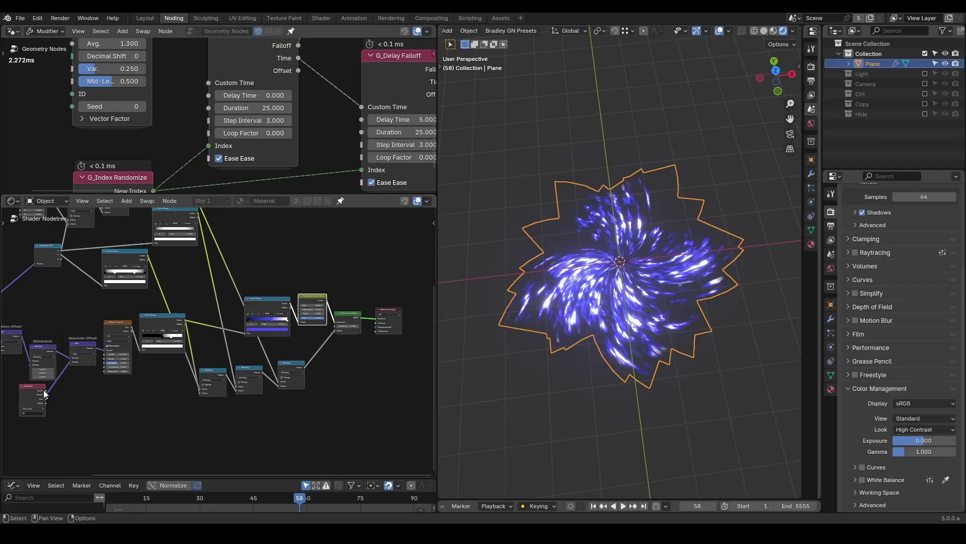
pyautogui.click(35, 393)
pyautogui.hotkey('shift', 'd')
pyautogui.click(280, 268)
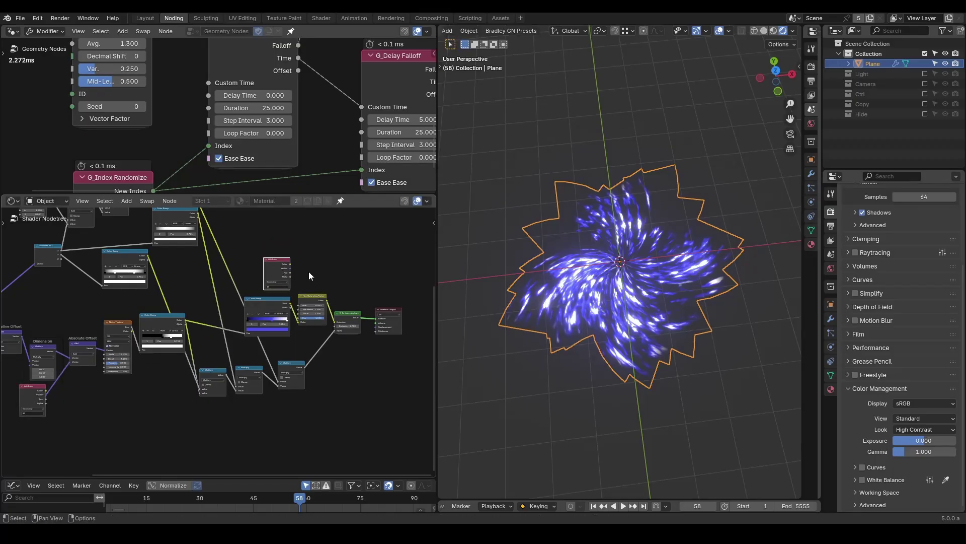
pyautogui.moveTo(228, 306); pyautogui.dragTo(194, 364, button='middle')
pyautogui.scroll(10, 199, 352)
pyautogui.click(169, 318)
pyautogui.write('W2')
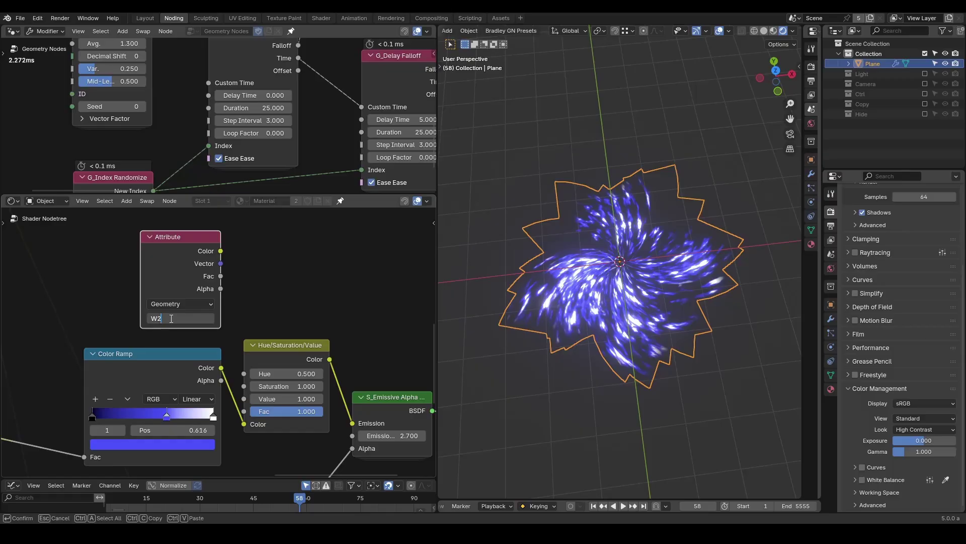
pyautogui.press('Return')
pyautogui.moveTo(220, 274); pyautogui.dragTo(252, 378)
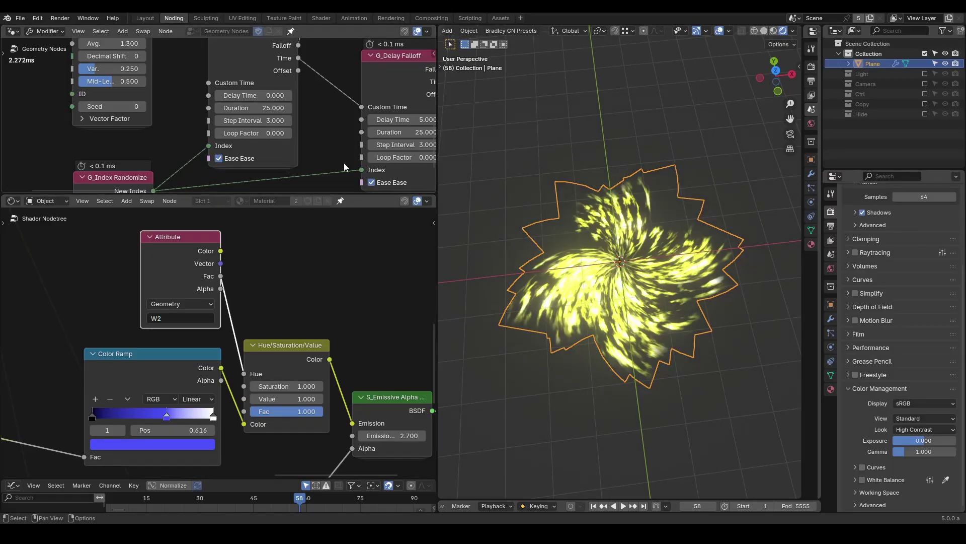
# In the geometry tree, duplicate the W Store Named Attribute node, insert the copy after it, and set it to Float with the name W2.
pyautogui.scroll(-2, 344, 162)
pyautogui.moveTo(320, 194); pyautogui.dragTo(321, 335)
pyautogui.scroll(-3, 142, 196)
pyautogui.scroll(5, 141, 196)
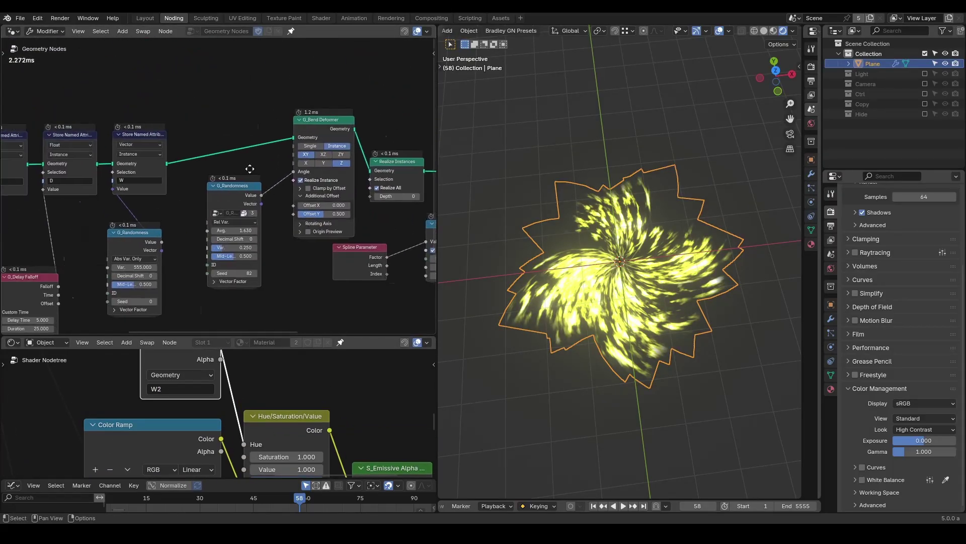
pyautogui.hotkey('shift', 'd')
pyautogui.click(323, 89)
pyautogui.click(343, 145)
pyautogui.write('W2')
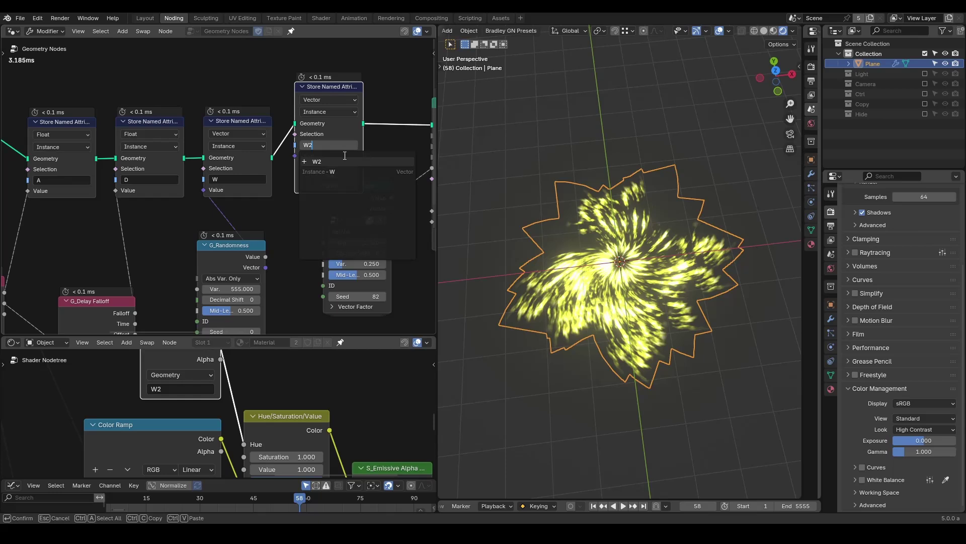
pyautogui.press('Return')
pyautogui.press('BackSpace')
# Add a G_Negati math node from the Bradley GN Presets above the Store Named Attribute nodes.
pyautogui.moveTo(216, 55); pyautogui.dragTo(255, 159, button='middle')
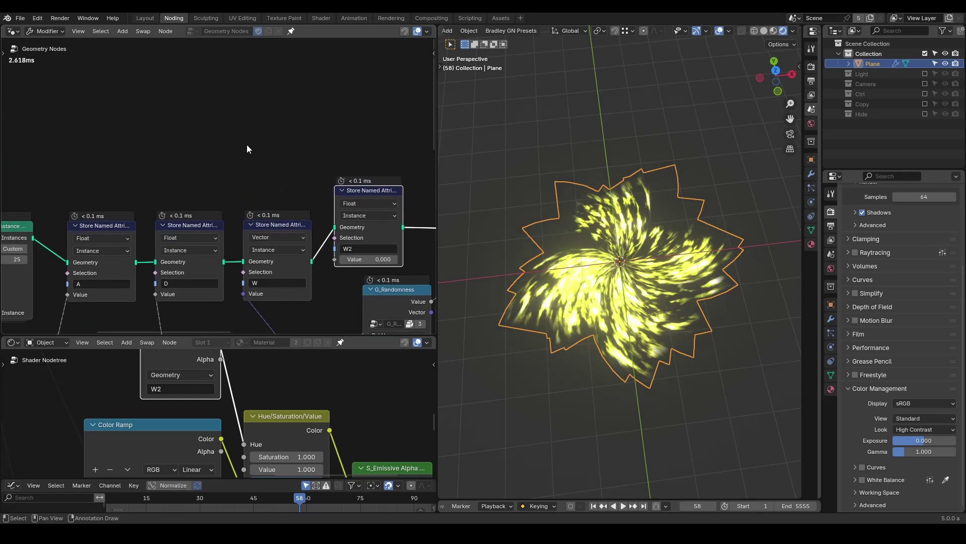
pyautogui.click(242, 132)
pyautogui.hotkey('shift', 'a')
pyautogui.write('negati')
pyautogui.press('Down')
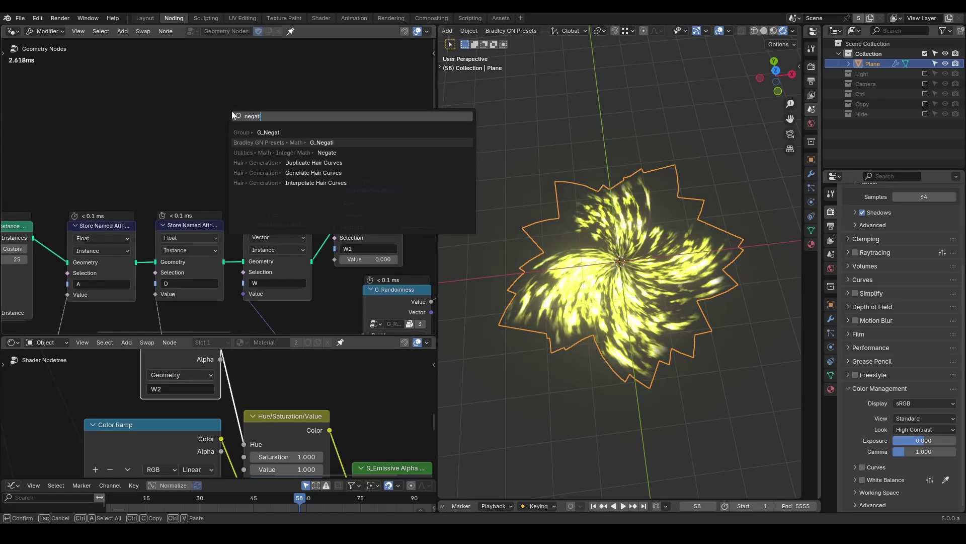
pyautogui.press('Return')
pyautogui.click(229, 103)
# Add a Random Value node, linking G_Negati's Negative to Min and Original to Max, and feed its Value into the W2 attribute's Value.
pyautogui.moveTo(282, 115); pyautogui.dragTo(315, 169)
pyautogui.moveTo(336, 227); pyautogui.dragTo(303, 123)
pyautogui.write('random val')
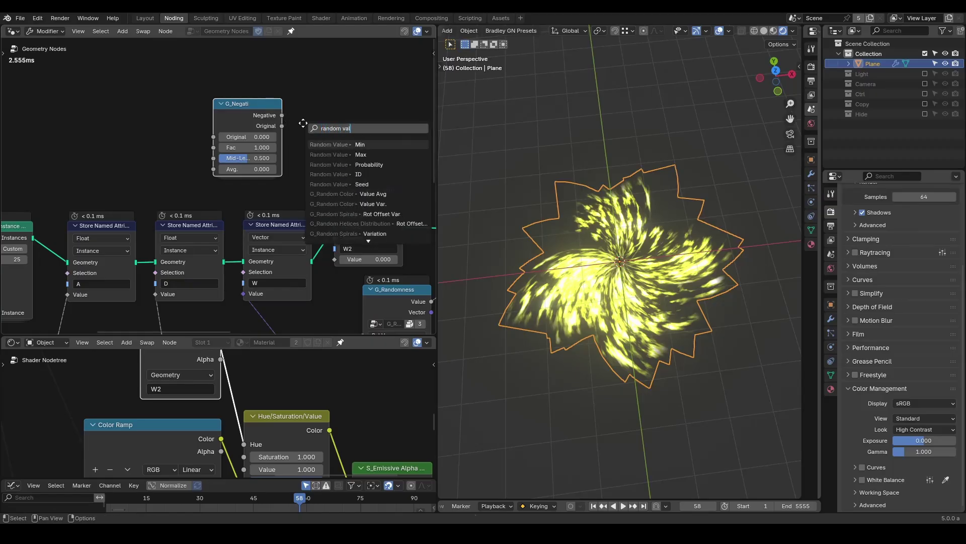
pyautogui.press('Return')
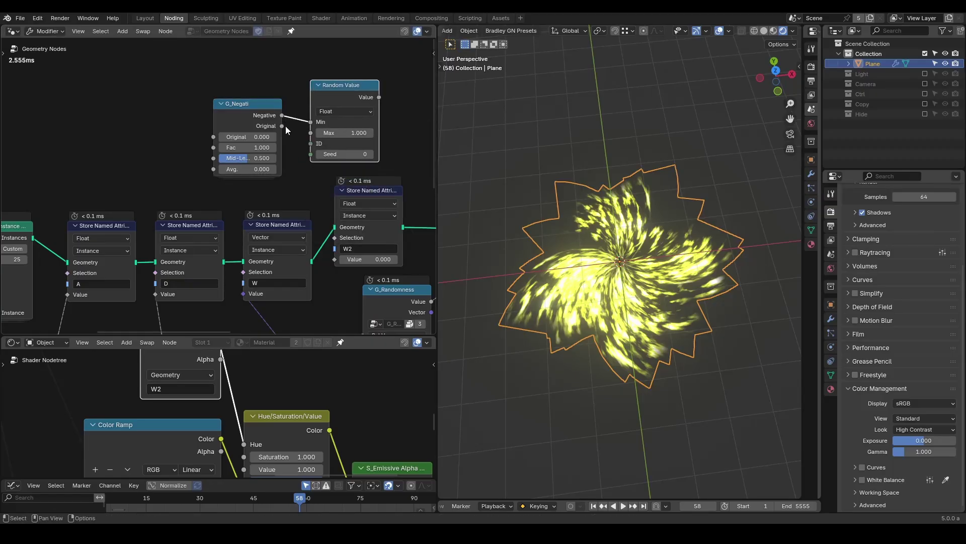
pyautogui.moveTo(282, 125); pyautogui.dragTo(311, 132)
pyautogui.moveTo(379, 97); pyautogui.dragTo(360, 218)
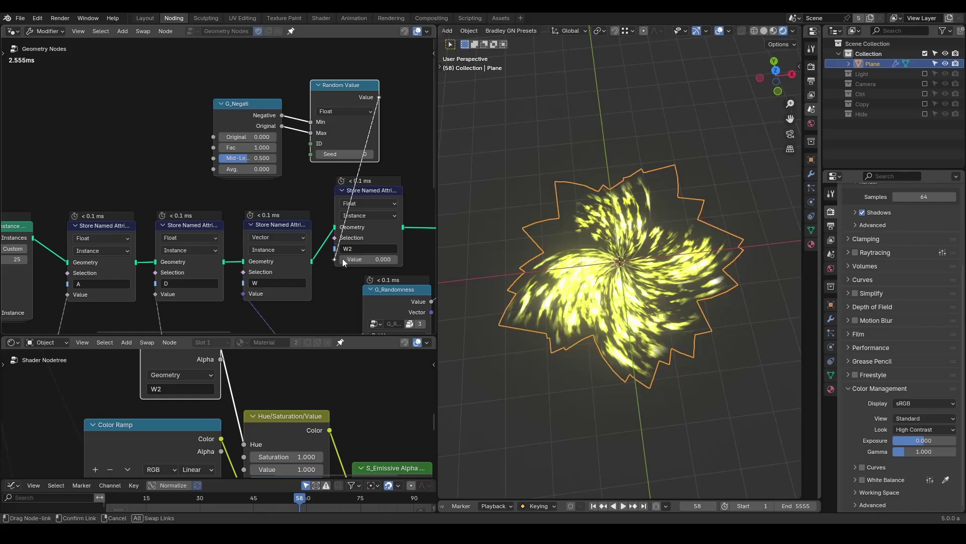
pyautogui.moveTo(342, 259); pyautogui.dragTo(343, 258)
pyautogui.scroll(2, 294, 177)
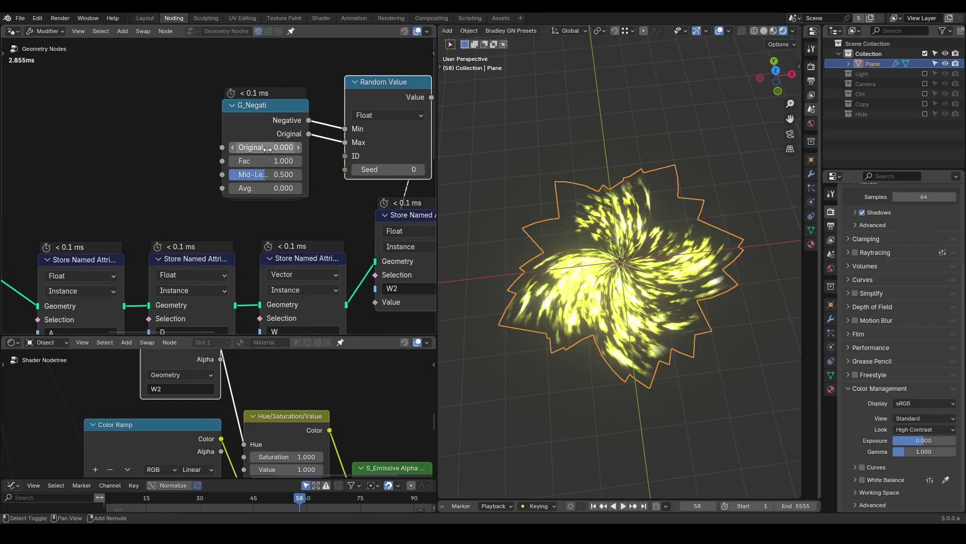
# Set G_Negati's Avg. to 0.5 and Original to 0.15, and play the animation from the start to check the colors.
pyautogui.click(272, 187)
pyautogui.write('0.5')
pyautogui.press('Return')
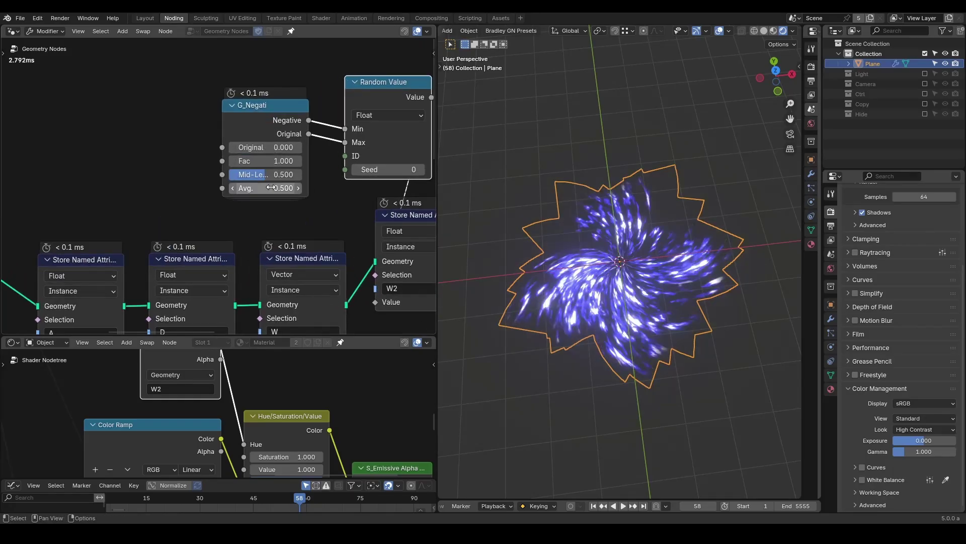
pyautogui.moveTo(267, 147); pyautogui.dragTo(279, 147)
pyautogui.hotkey('shift', 'Left')
pyautogui.press('space')
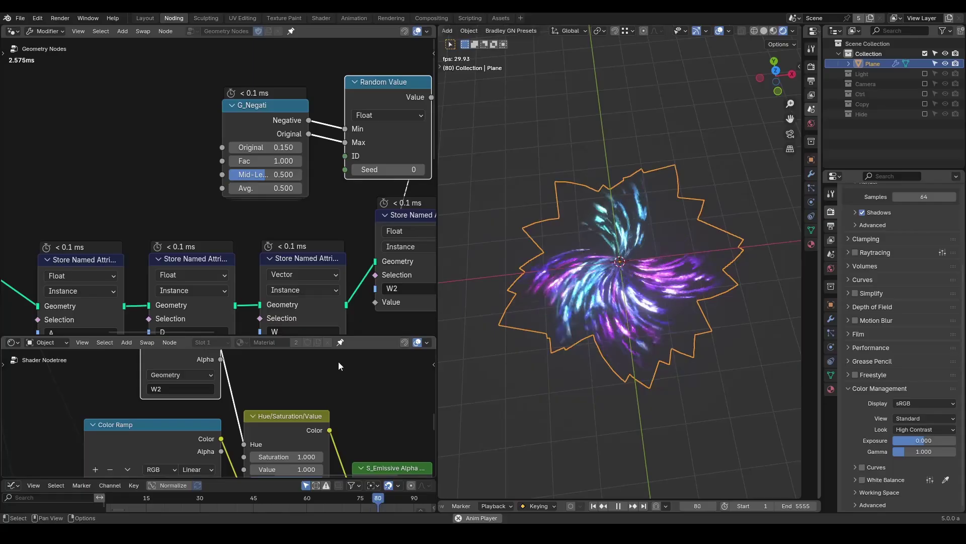
pyautogui.press('space')
# Raise the emission strength of the S_Emissive Alpha BSDF node to 6.7.
pyautogui.moveTo(352, 336); pyautogui.dragTo(360, 207)
pyautogui.scroll(-5, 376, 355)
pyautogui.moveTo(370, 380); pyautogui.dragTo(343, 345, button='middle')
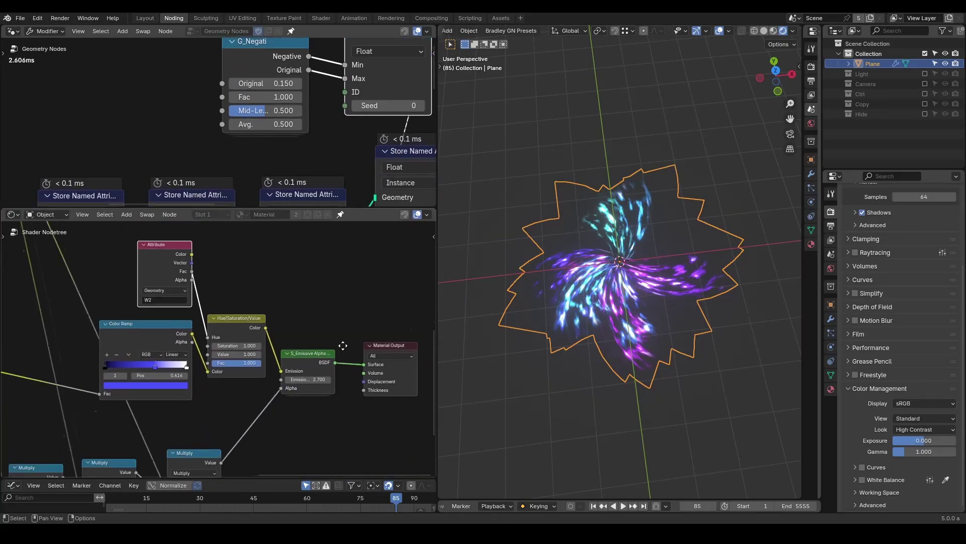
pyautogui.scroll(1, 342, 346)
pyautogui.moveTo(326, 368); pyautogui.dragTo(367, 368)
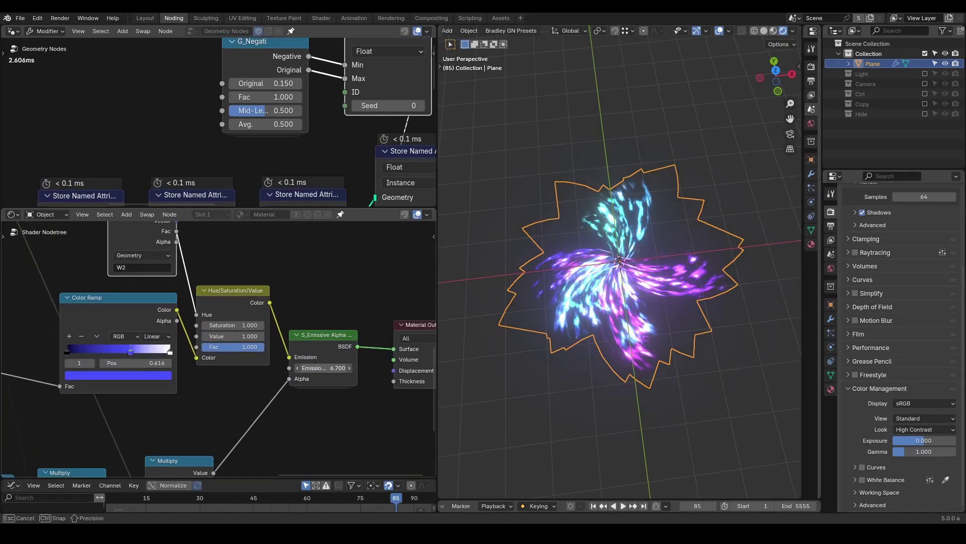
# Replay the animation from the first frame to review the brighter, color-varied strips, and pause at frame 50.
pyautogui.press('space')
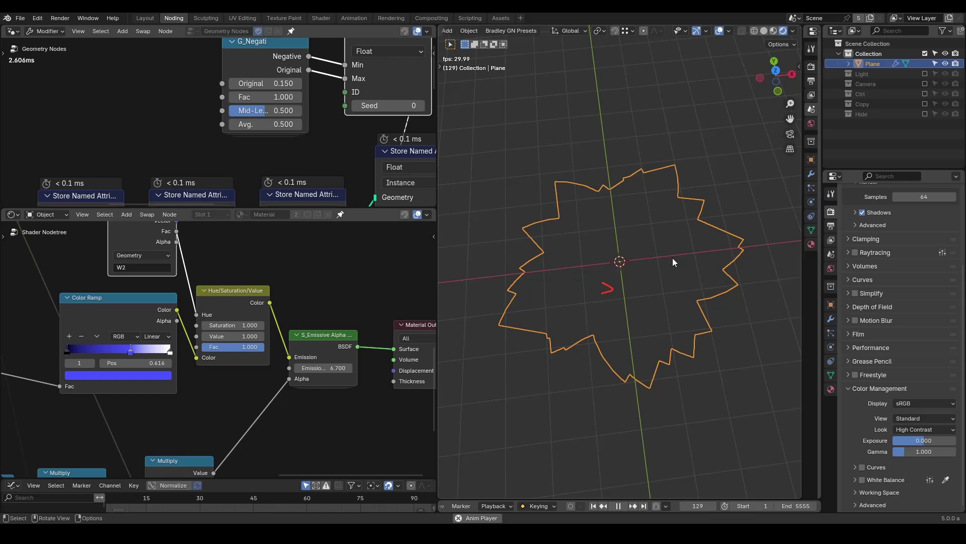
pyautogui.press('space')
pyautogui.hotkey('shift', 'Left')
pyautogui.press('space')
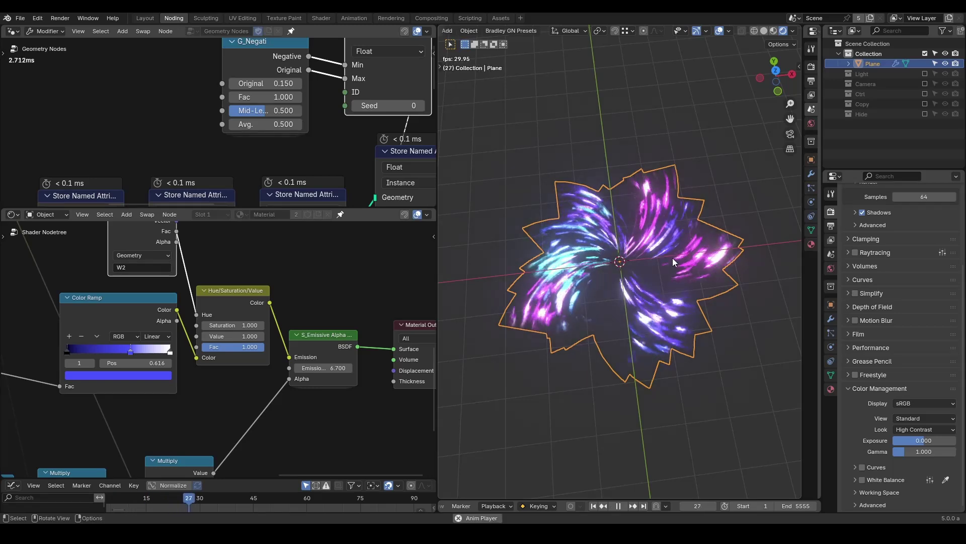
pyautogui.press('space')
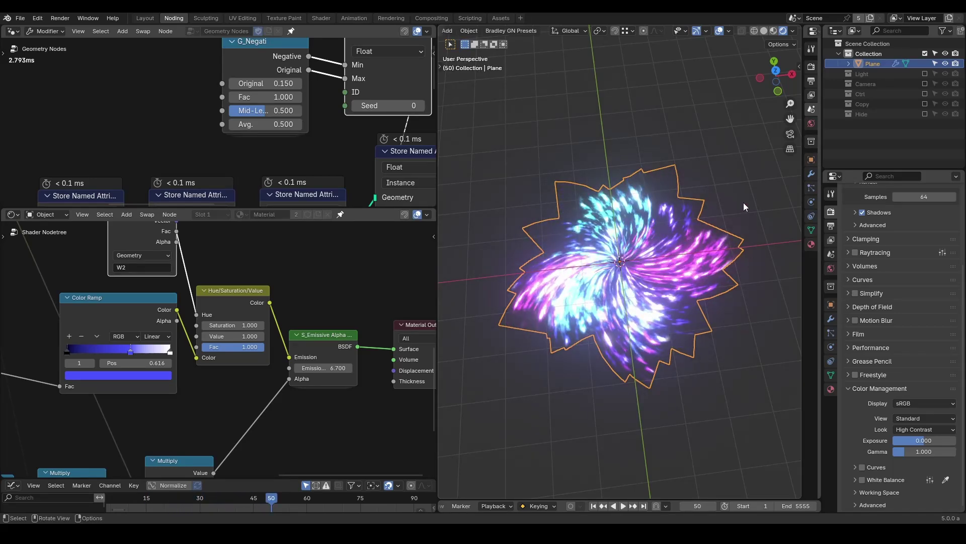